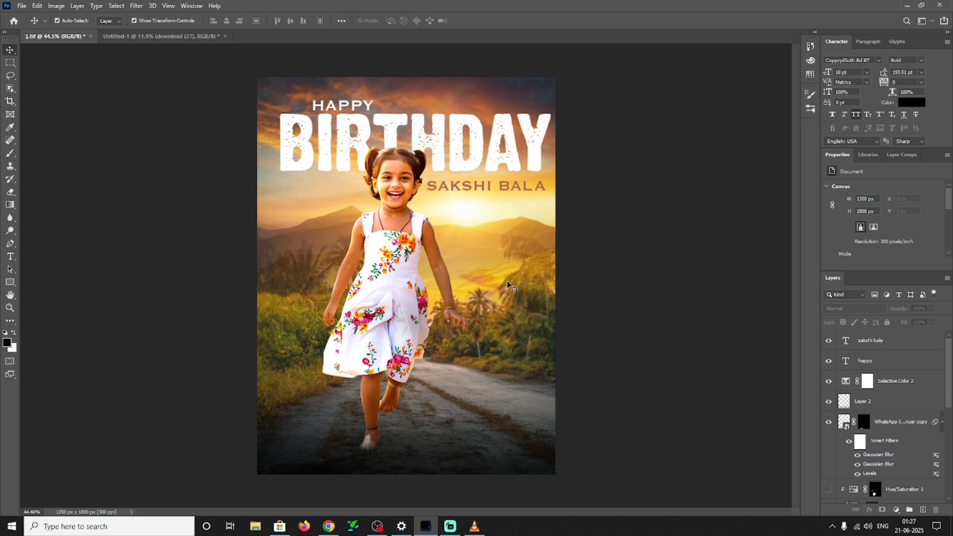
# Examine the finished birthday poster and the document that holds its source images.
pyautogui.scroll(-2, 514, 246)
pyautogui.scroll(5, 438, 234)
pyautogui.scroll(-2, 420, 243)
pyautogui.scroll(2, 411, 289)
pyautogui.moveTo(459, 282); pyautogui.dragTo(387, 271)
pyautogui.scroll(-1, 387, 283)
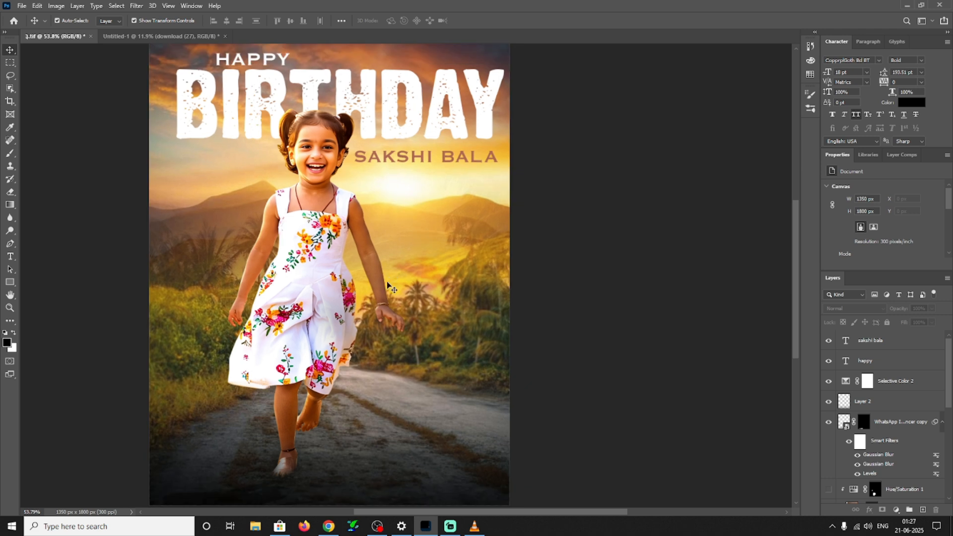
pyautogui.scroll(-3, 342, 333)
pyautogui.scroll(2, 343, 320)
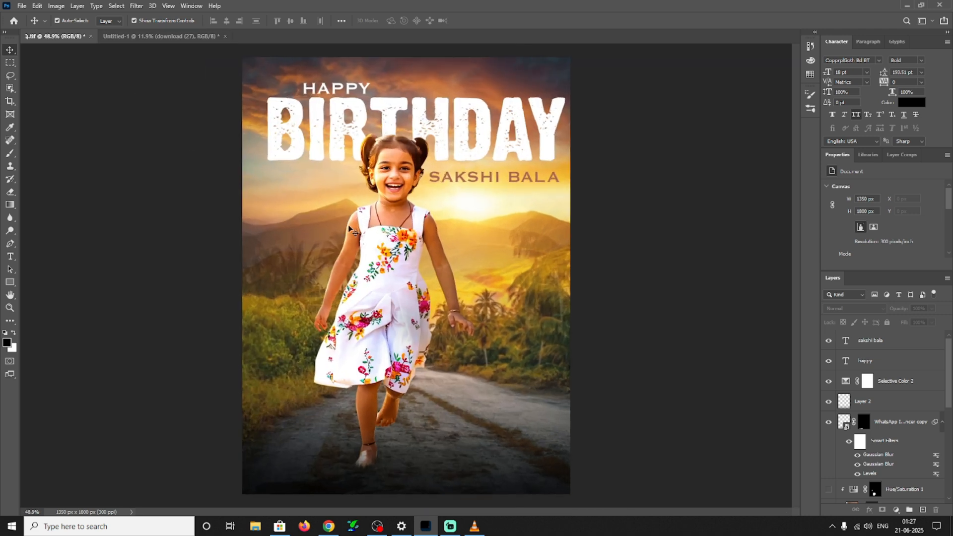
pyautogui.click(139, 39)
pyautogui.scroll(3, 394, 183)
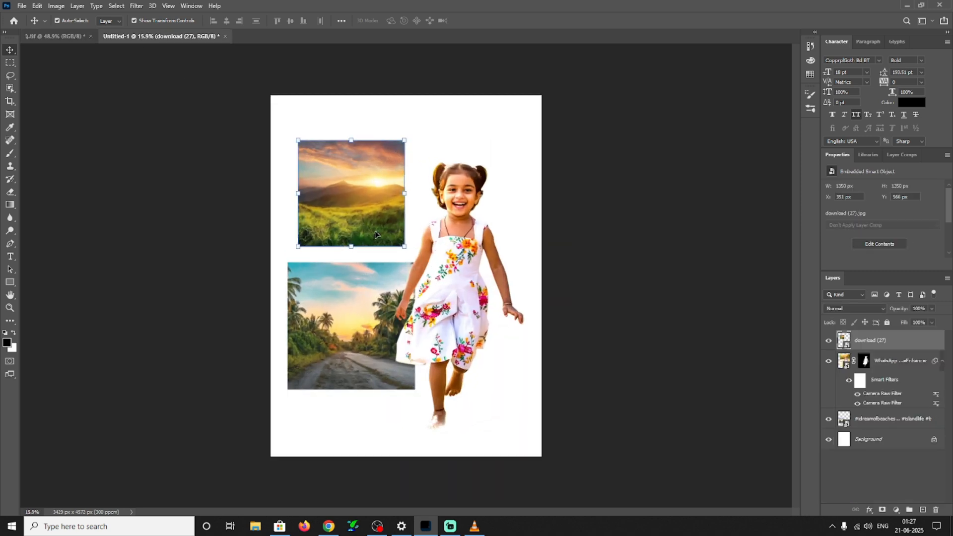
pyautogui.scroll(1, 321, 245)
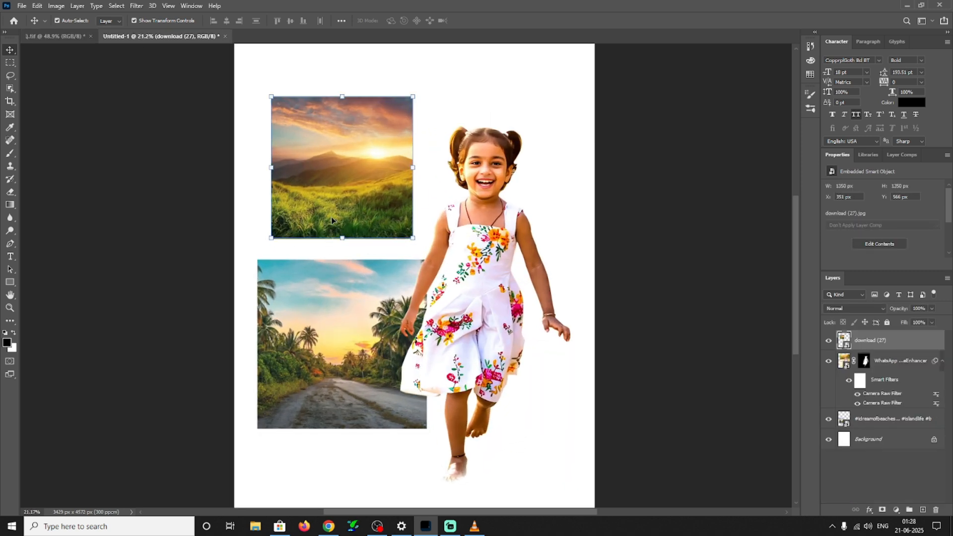
pyautogui.scroll(-1, 472, 305)
# Shift the girl's cutout slightly lower beside the two landscape photos.
pyautogui.moveTo(459, 298)
pyautogui.mouseDown()
pyautogui.moveTo(432, 312)
pyautogui.moveTo(457, 314)
pyautogui.mouseUp()
pyautogui.scroll(3, 457, 315)
pyautogui.scroll(-4, 361, 222)
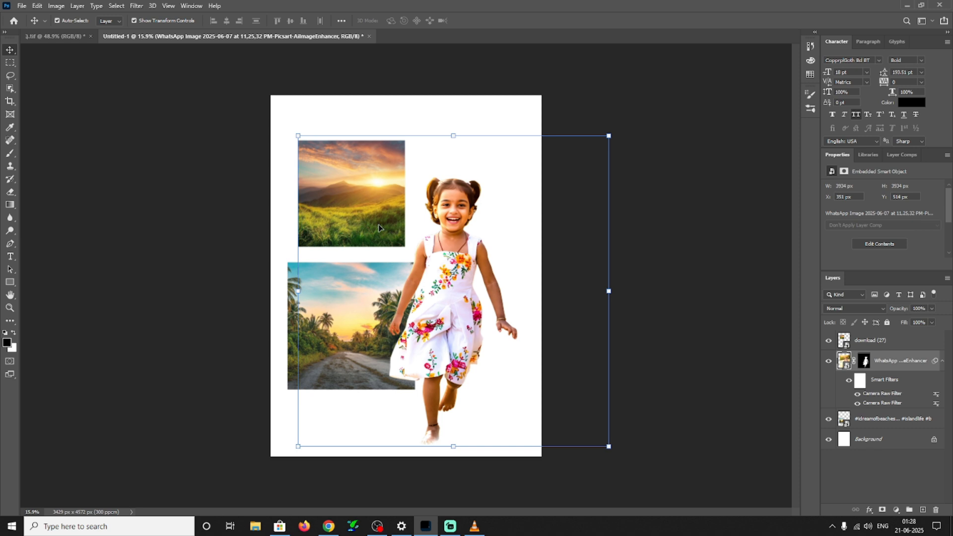
pyautogui.moveTo(451, 235)
pyautogui.mouseDown()
pyautogui.moveTo(479, 231)
pyautogui.moveTo(451, 224)
pyautogui.mouseUp()
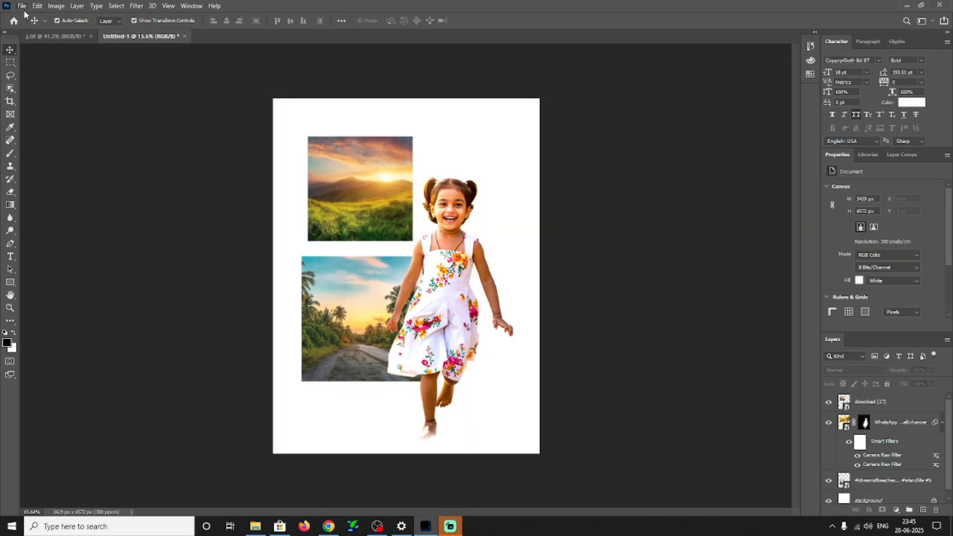
# Create a new 4.5 x 6 inch portrait document at 300 pixels/centimeter in RGB Color with a white background.
pyautogui.click(22, 7)
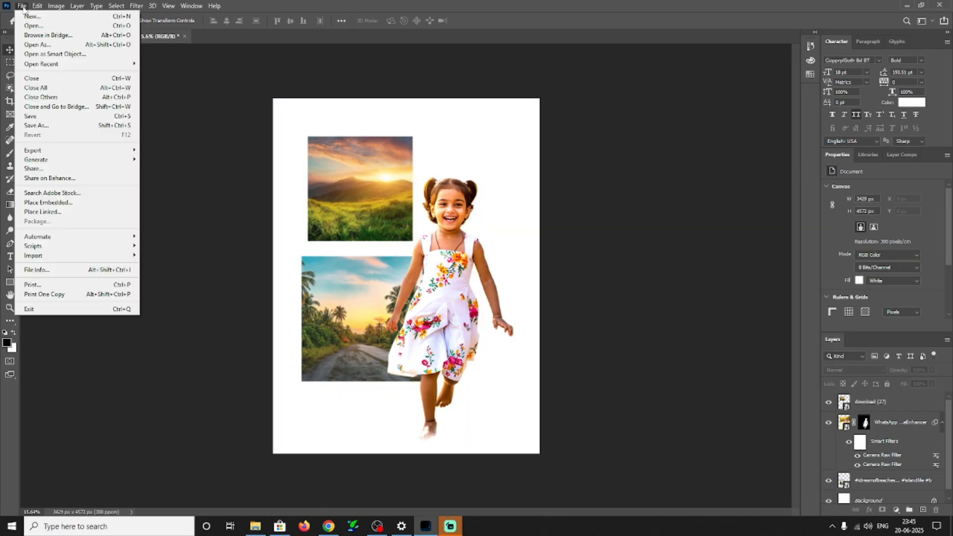
pyautogui.click(31, 16)
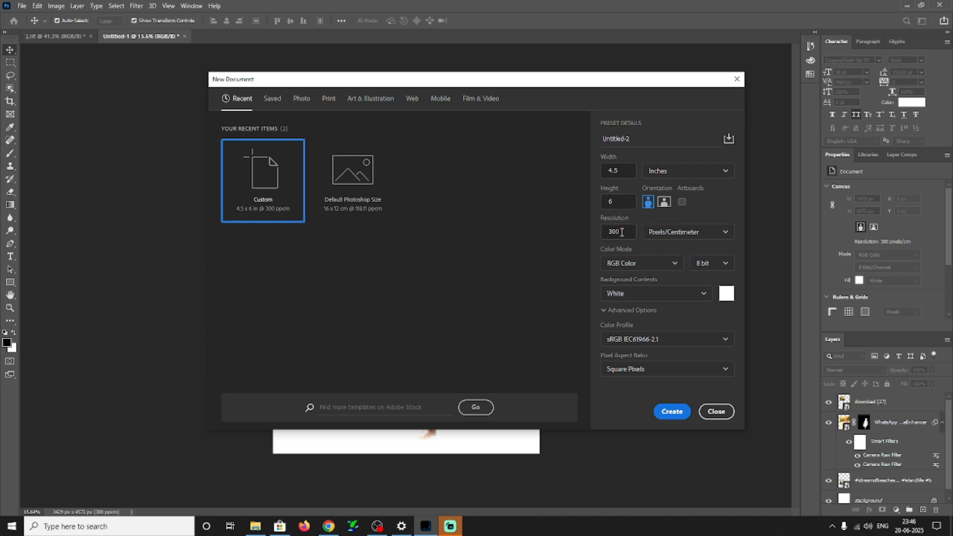
pyautogui.click(661, 416)
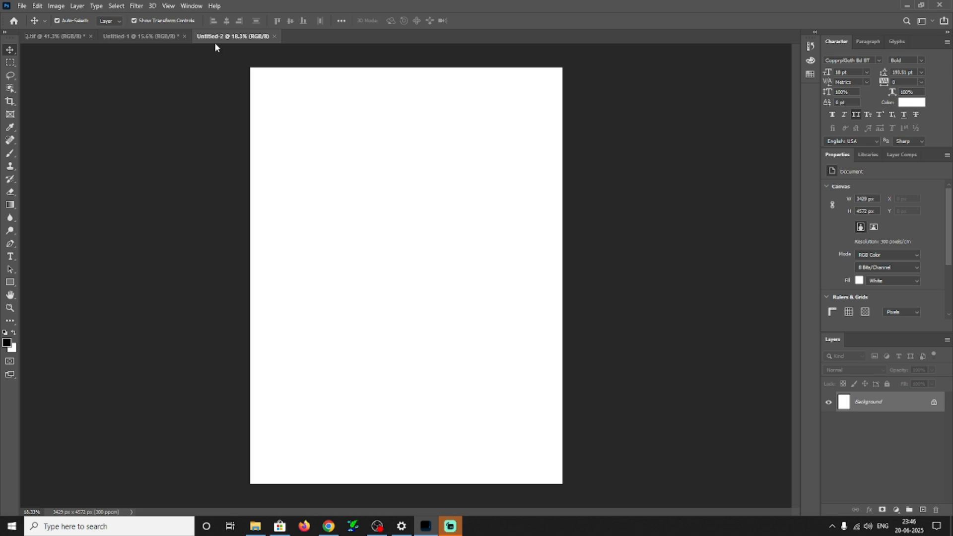
# Copy the palm-lined road photo from Untitled-1 into the new Untitled-2 document.
pyautogui.click(141, 37)
pyautogui.moveTo(356, 320); pyautogui.dragTo(410, 335)
pyautogui.scroll(-3, 410, 332)
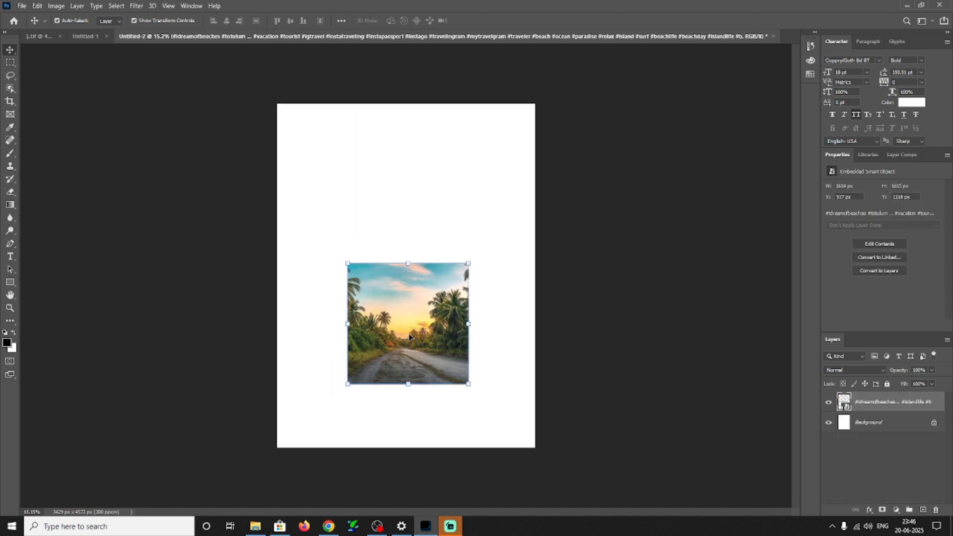
# Enlarge the road photo to about 3885 px wide and position it over the lower part of the canvas.
pyautogui.scroll(1, 410, 331)
pyautogui.moveTo(411, 263); pyautogui.dragTo(437, 120)
pyautogui.moveTo(422, 193); pyautogui.dragTo(419, 253)
pyautogui.moveTo(402, 190); pyautogui.dragTo(405, 163)
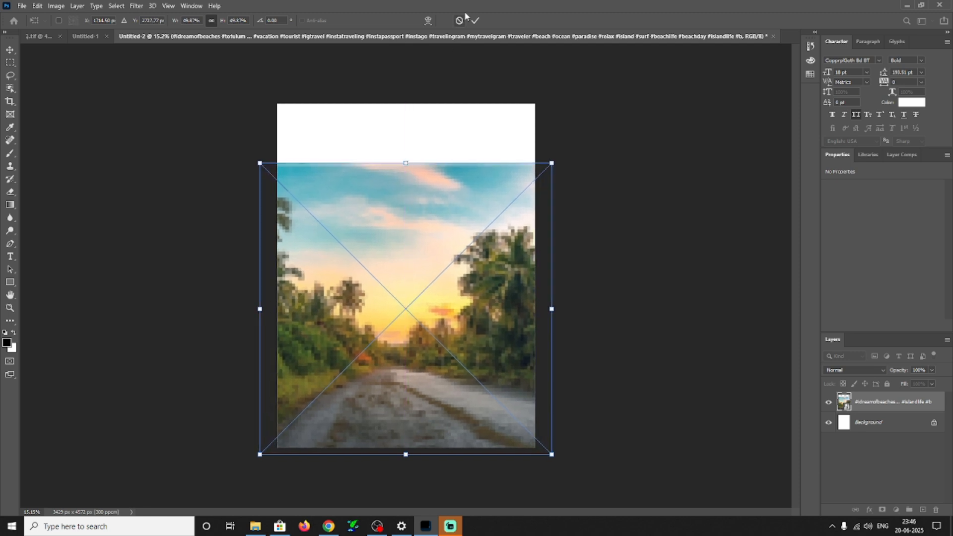
pyautogui.click(475, 21)
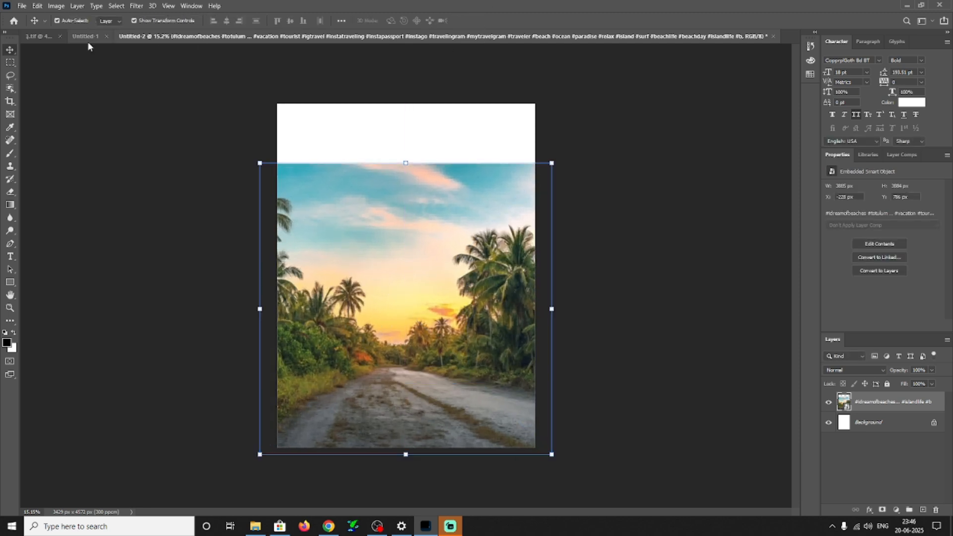
# Compare the new document with the finished poster and the source images document.
pyautogui.hotkey('ctrl', '-')
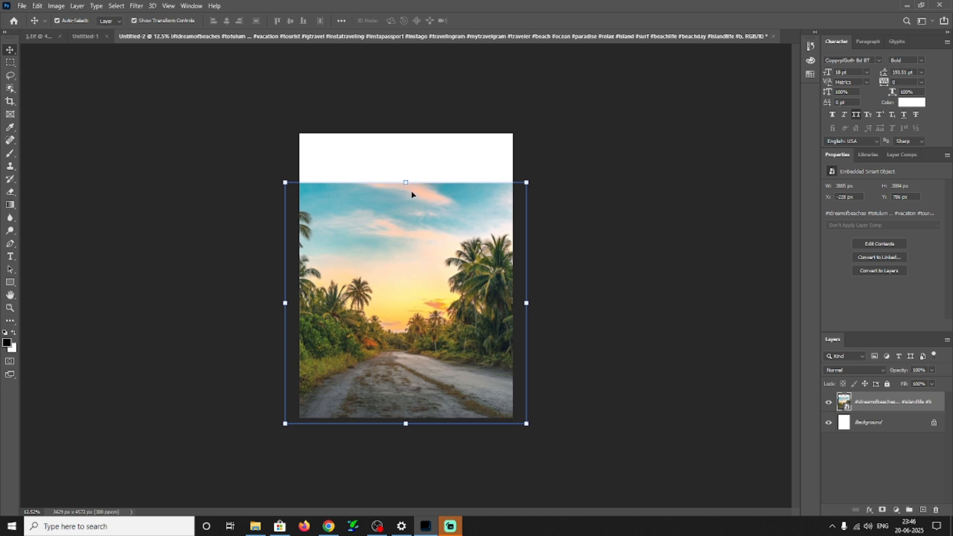
pyautogui.hotkey('ctrl', '+')
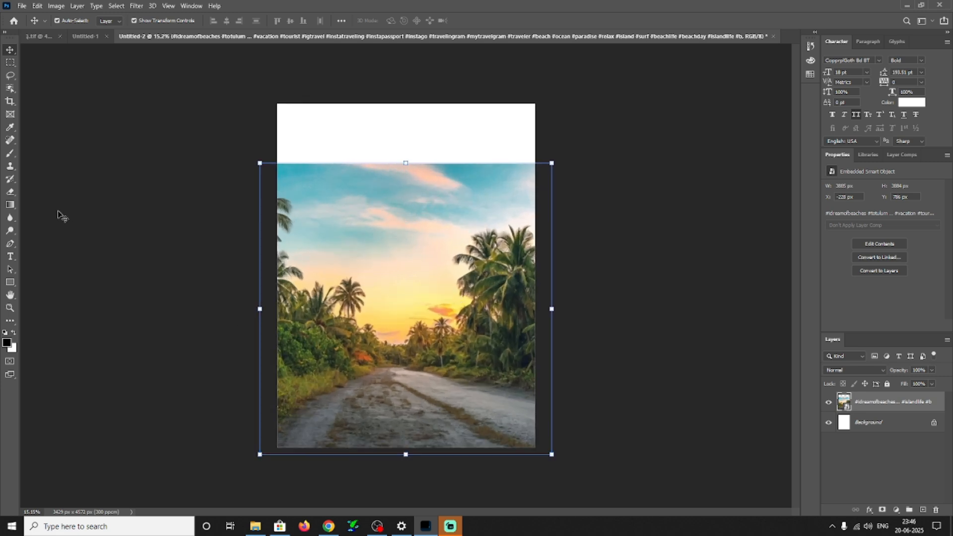
pyautogui.click(87, 37)
pyautogui.click(43, 39)
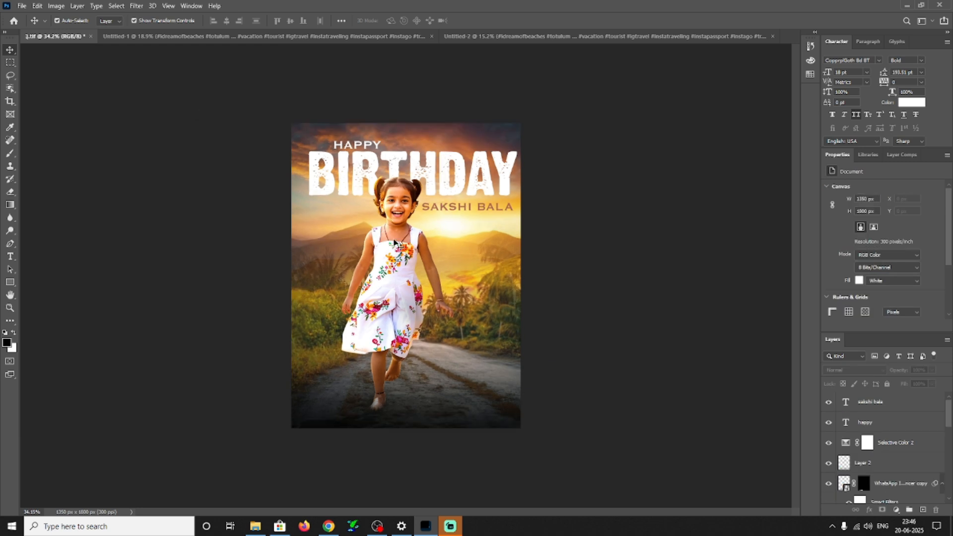
pyautogui.click(145, 37)
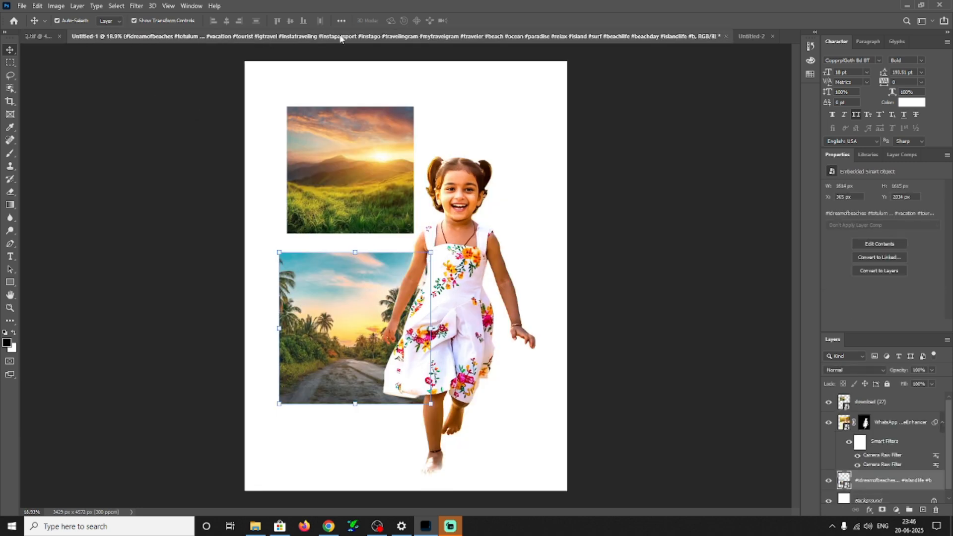
pyautogui.scroll(-7, 354, 104)
pyautogui.click(567, 229)
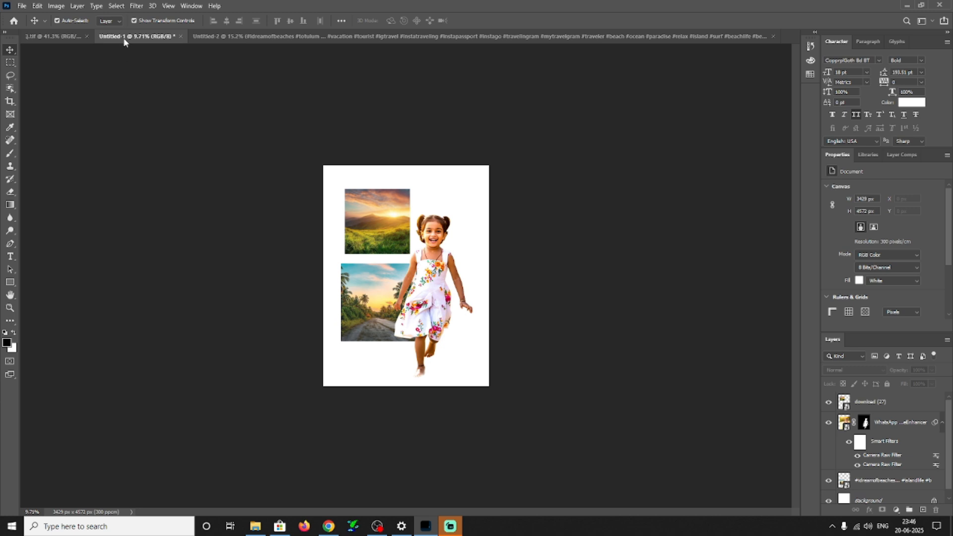
pyautogui.click(235, 37)
pyautogui.click(567, 243)
pyautogui.scroll(4, 393, 319)
pyautogui.scroll(2, 395, 316)
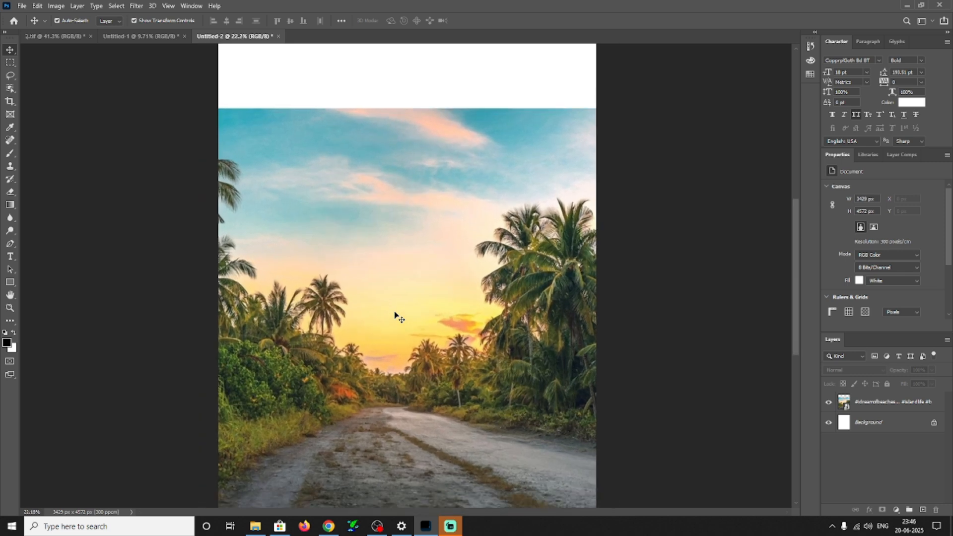
pyautogui.scroll(-2, 392, 312)
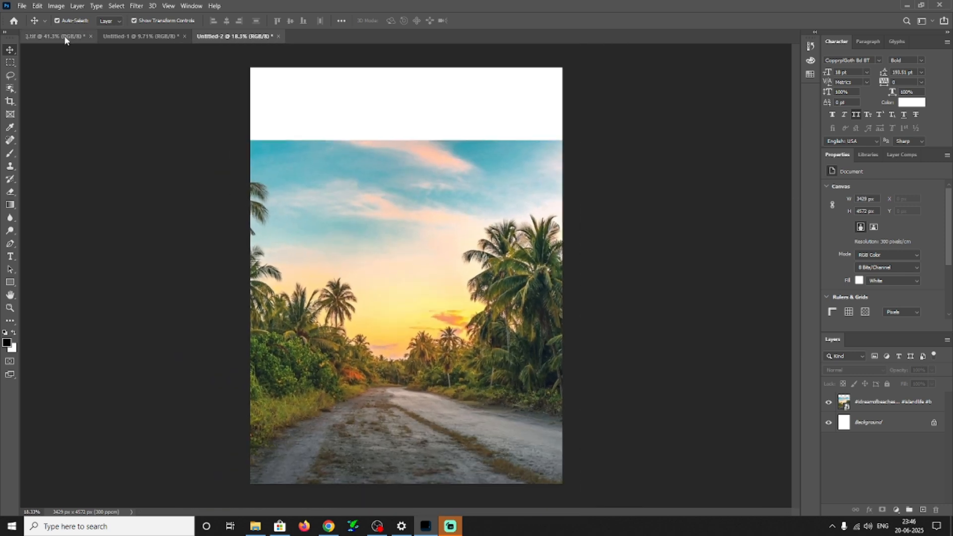
pyautogui.click(58, 37)
pyautogui.click(137, 37)
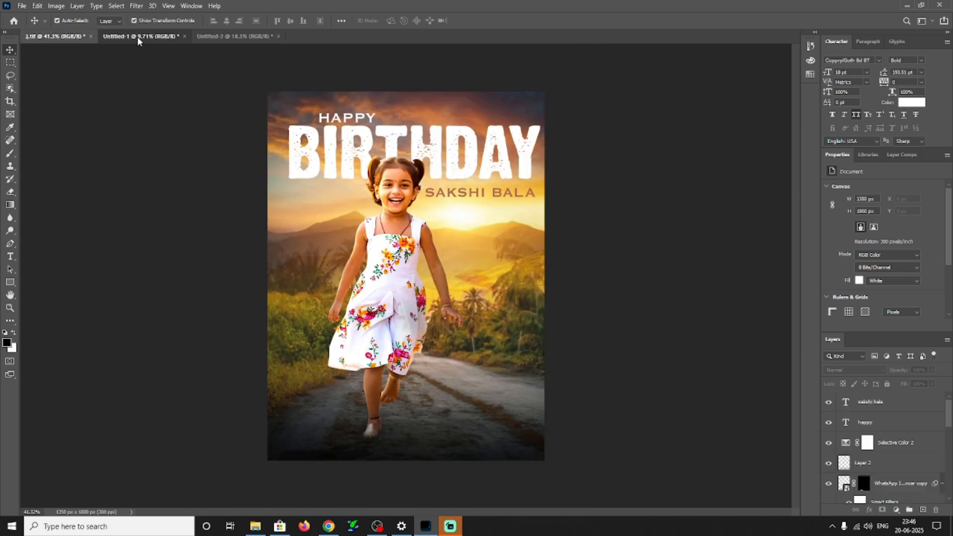
pyautogui.click(224, 37)
# Add a layer mask to the road photo layer and pick the Eraser tool.
pyautogui.scroll(-2, 385, 264)
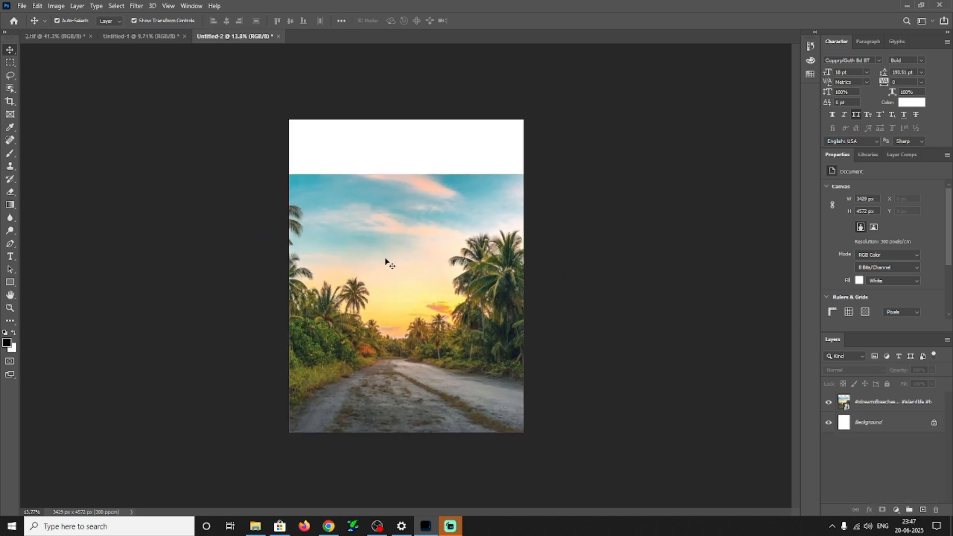
pyautogui.click(373, 316)
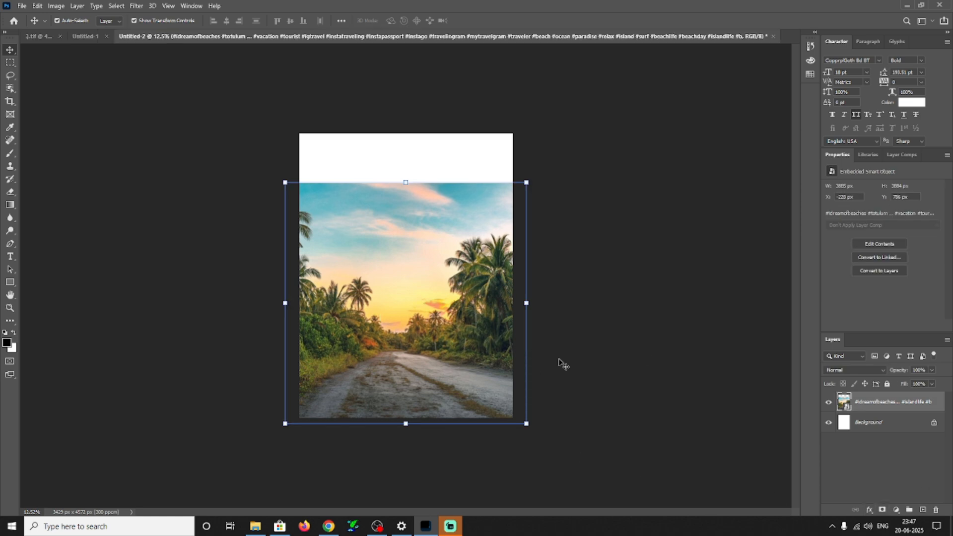
pyautogui.click(883, 510)
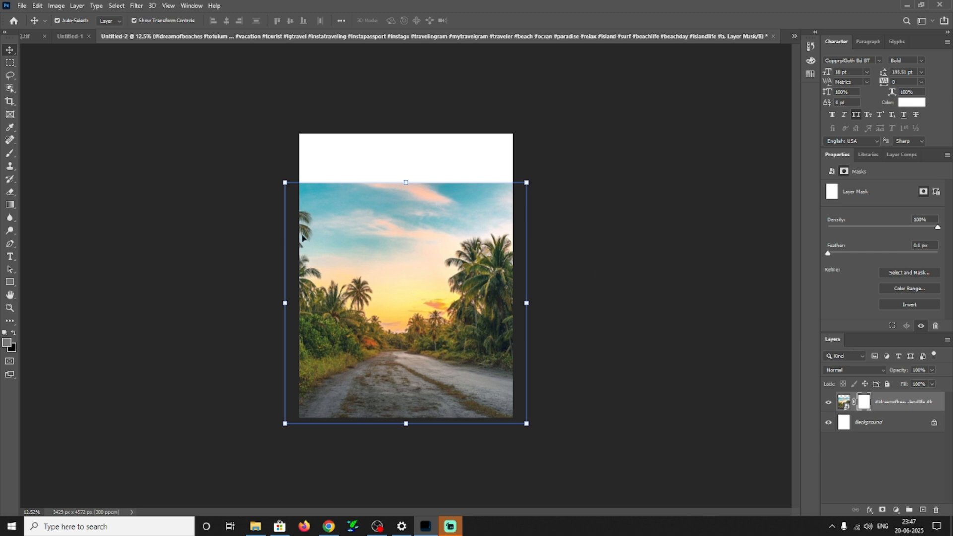
pyautogui.click(10, 193)
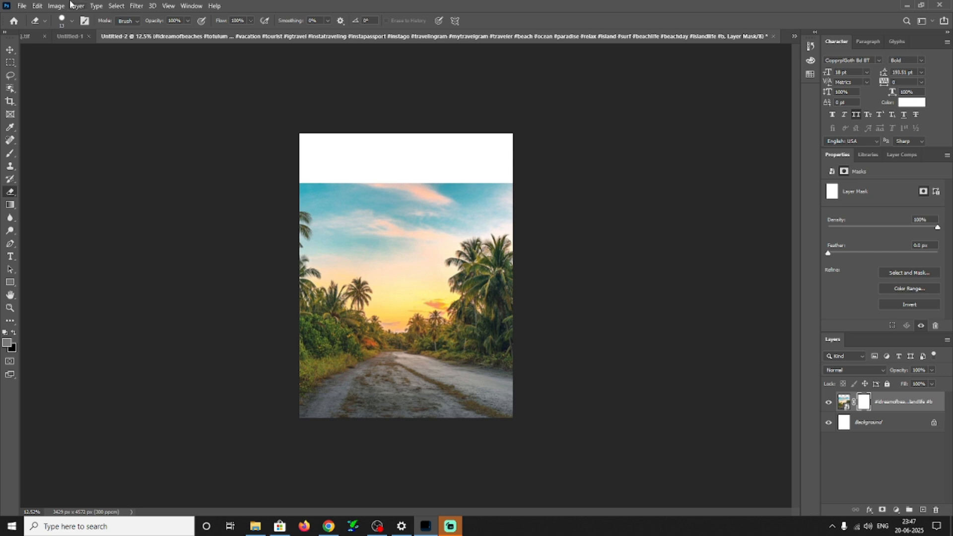
# Try to erase the top edge of the road photo's sky on the mask with a hard 1500 px eraser.
pyautogui.click(63, 22)
pyautogui.moveTo(65, 51); pyautogui.dragTo(85, 59)
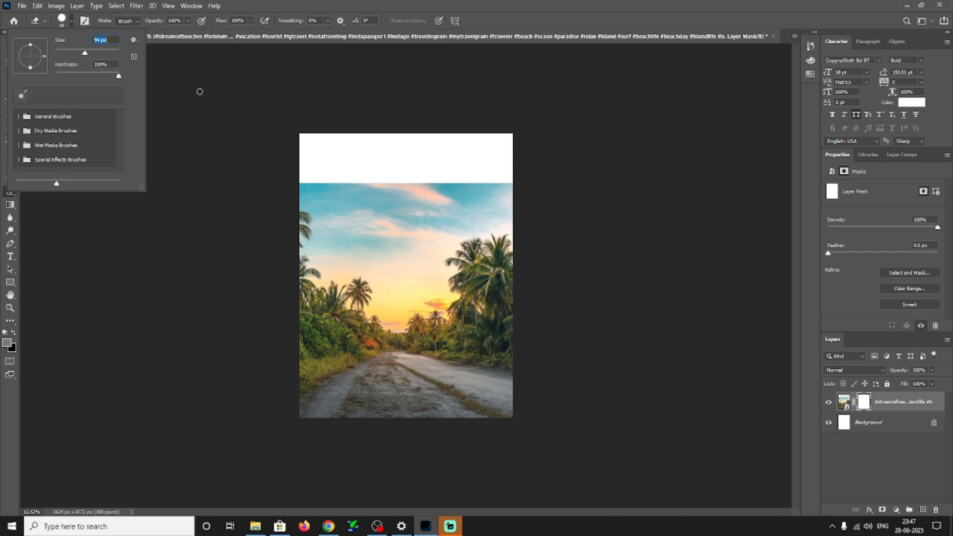
pyautogui.click(62, 22)
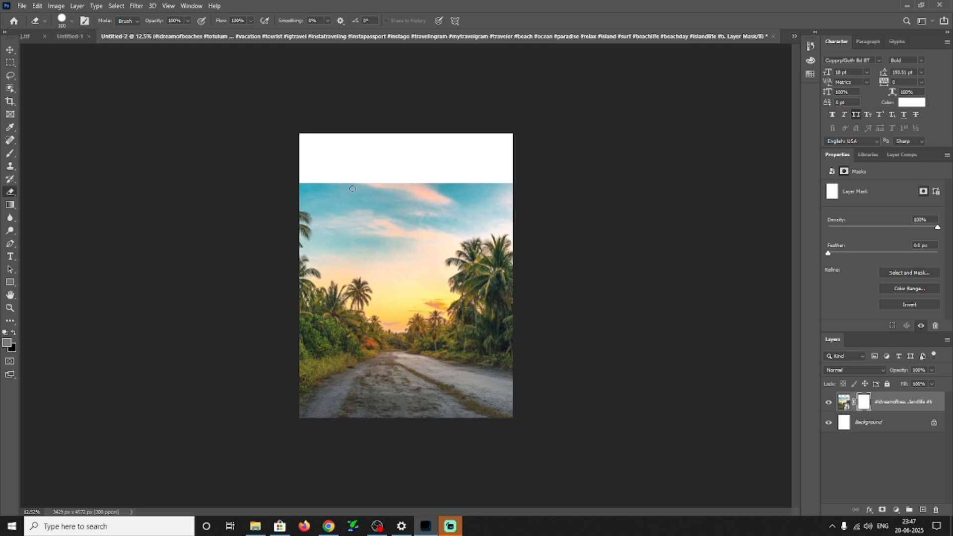
pyautogui.press(']')
pyautogui.press(']')
pyautogui.press(']')
pyautogui.press(']')
pyautogui.press(']')
pyautogui.press(']')
pyautogui.press(']')
pyautogui.press(']')
pyautogui.press(']')
pyautogui.press(']')
pyautogui.press(']')
pyautogui.press(']')
pyautogui.press(']')
pyautogui.moveTo(352, 187)
pyautogui.mouseDown()
pyautogui.moveTo(540, 145)
pyautogui.moveTo(389, 151)
pyautogui.moveTo(287, 126)
pyautogui.moveTo(376, 157)
pyautogui.moveTo(522, 156)
pyautogui.mouseUp()
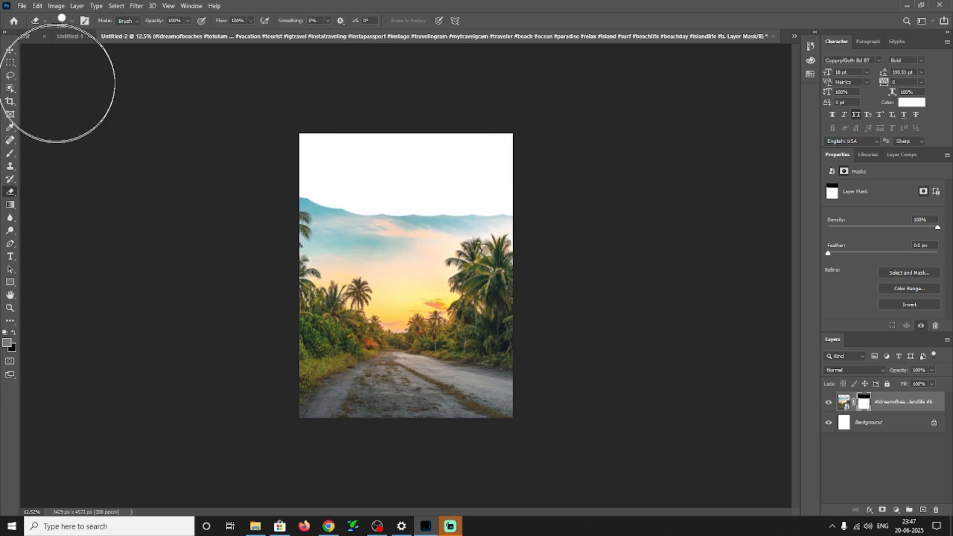
# Switch the eraser to the soft round brush tip with 0% hardness and undo the hard-edged sky erasure.
pyautogui.press('F5')
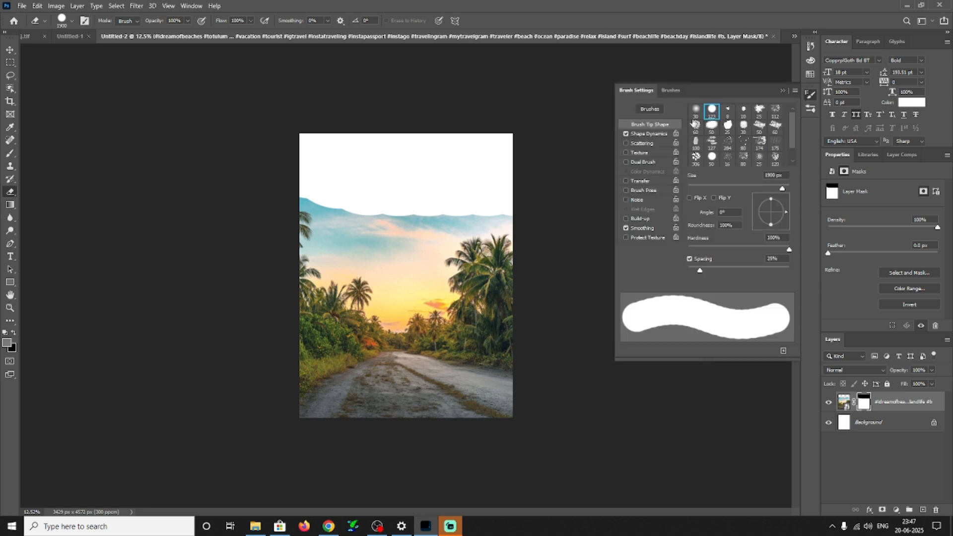
pyautogui.click(695, 117)
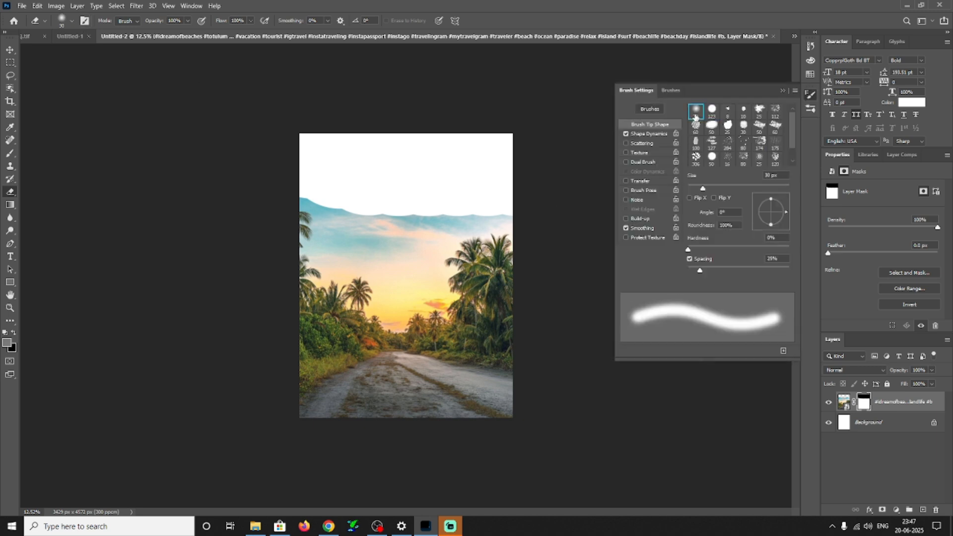
pyautogui.click(780, 91)
pyautogui.hotkey('ctrl', 'z')
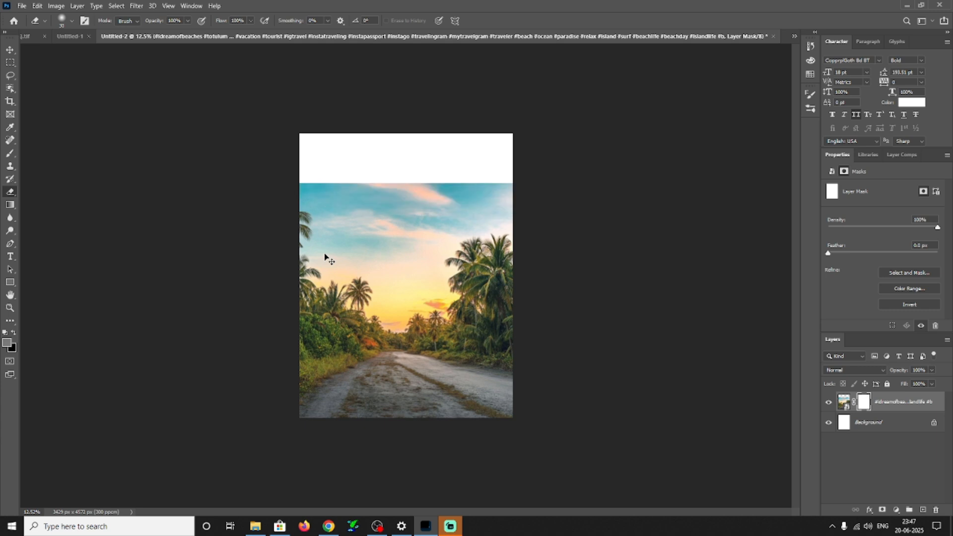
pyautogui.click(61, 22)
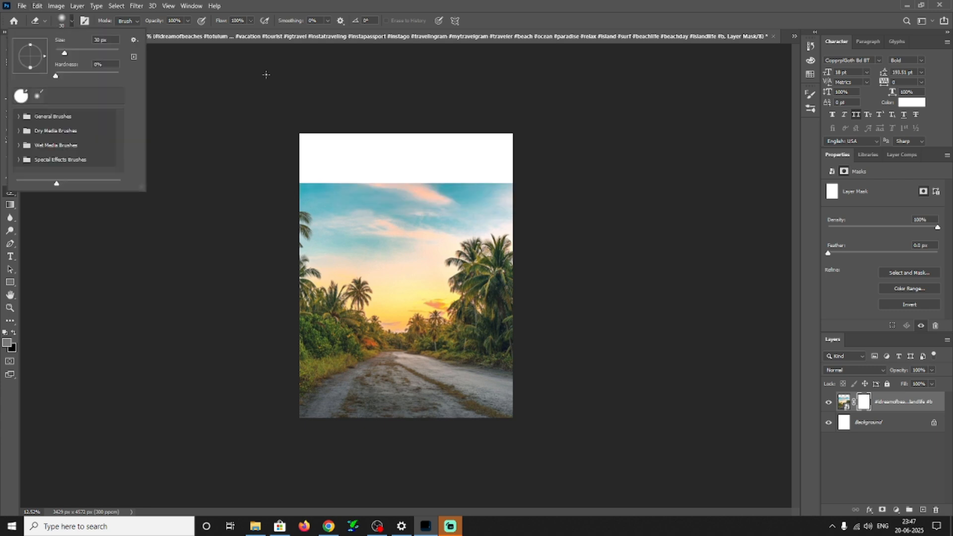
pyautogui.click(89, 22)
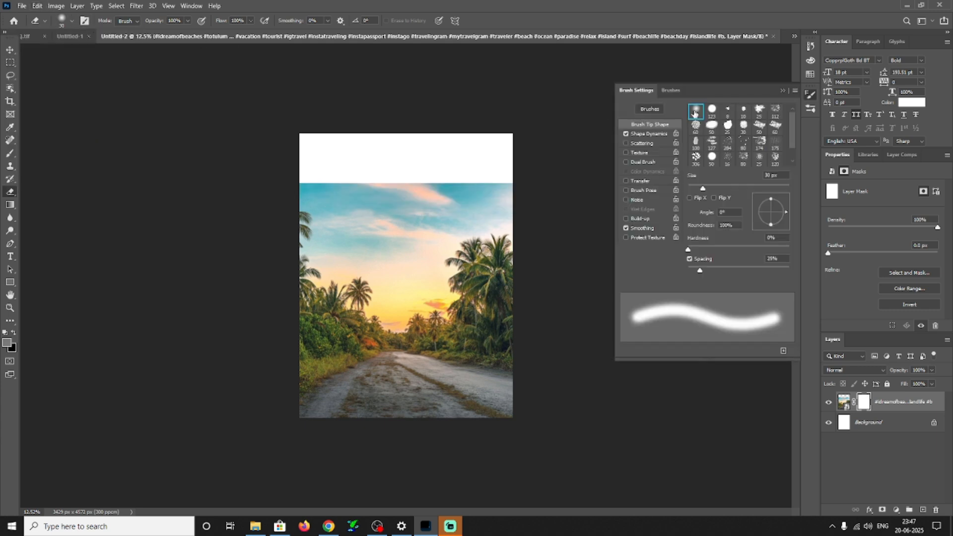
pyautogui.click(783, 91)
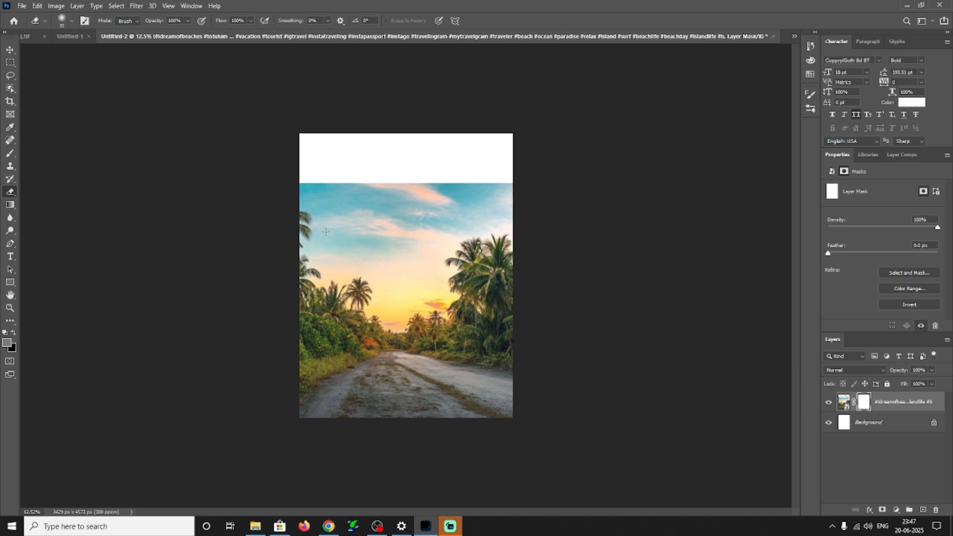
# Enlarge the soft eraser to 2700 px and fade out the road photo's upper sky on the mask, undoing the last excess stroke.
pyautogui.press(']')
pyautogui.press(']')
pyautogui.press(']')
pyautogui.press(']')
pyautogui.press(']')
pyautogui.press(']')
pyautogui.press(']')
pyautogui.press(']')
pyautogui.press(']')
pyautogui.press(']')
pyautogui.press(']')
pyautogui.press(']')
pyautogui.press(']')
pyautogui.press(']')
pyautogui.scroll(-6, 385, 231)
pyautogui.scroll(4, 384, 229)
pyautogui.moveTo(288, 170)
pyautogui.mouseDown()
pyautogui.moveTo(397, 188)
pyautogui.moveTo(533, 164)
pyautogui.moveTo(536, 154)
pyautogui.moveTo(341, 176)
pyautogui.moveTo(302, 163)
pyautogui.moveTo(311, 174)
pyautogui.moveTo(498, 186)
pyautogui.moveTo(511, 170)
pyautogui.moveTo(461, 203)
pyautogui.moveTo(326, 196)
pyautogui.moveTo(304, 183)
pyautogui.moveTo(434, 219)
pyautogui.moveTo(501, 177)
pyautogui.moveTo(346, 246)
pyautogui.moveTo(304, 201)
pyautogui.moveTo(454, 197)
pyautogui.moveTo(341, 173)
pyautogui.moveTo(442, 219)
pyautogui.moveTo(479, 199)
pyautogui.moveTo(340, 199)
pyautogui.moveTo(459, 228)
pyautogui.mouseUp()
pyautogui.hotkey('ctrl', 'z')
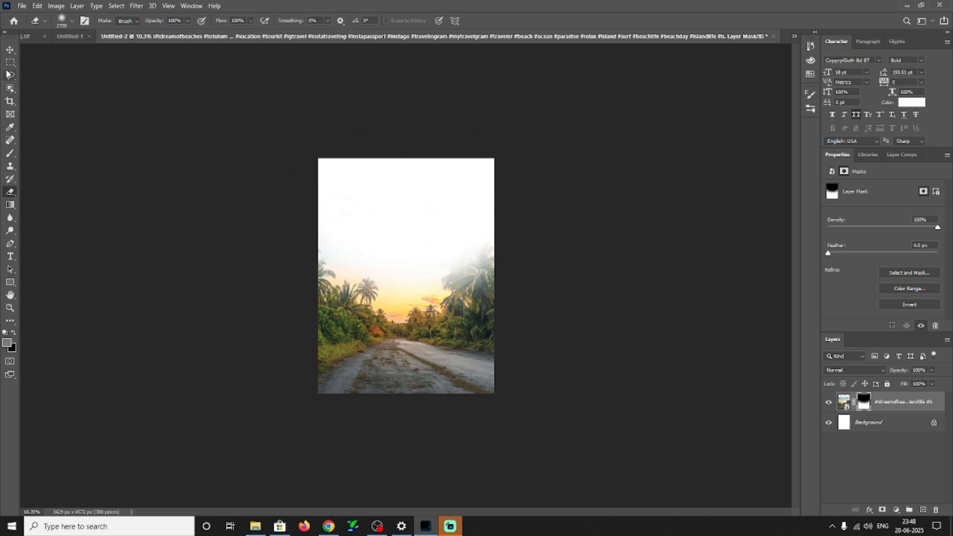
pyautogui.click(10, 51)
pyautogui.scroll(3, 462, 99)
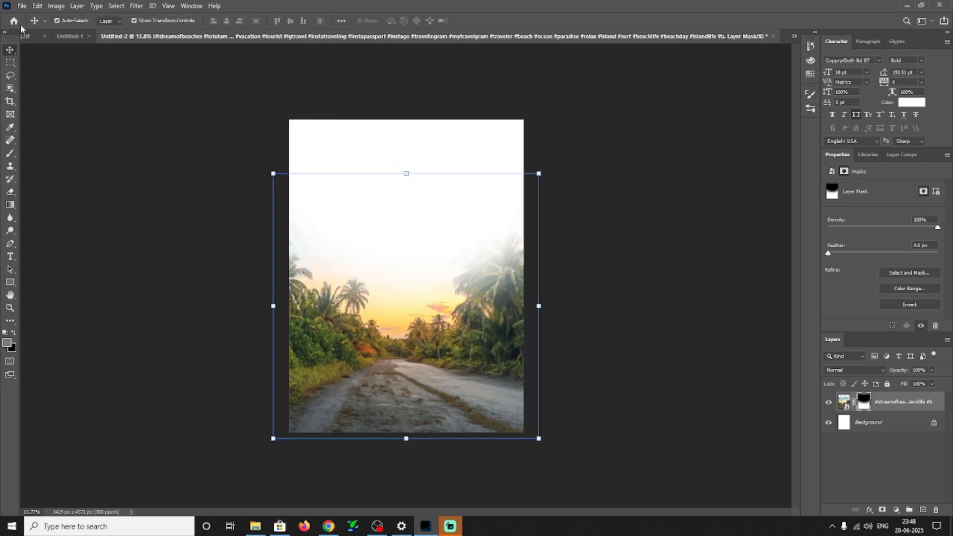
# Copy the sunset landscape from its source document into the poster, scale it to 3607 px square and place it over the upper canvas.
pyautogui.click(70, 36)
pyautogui.scroll(2, 364, 212)
pyautogui.moveTo(365, 212); pyautogui.dragTo(403, 237)
pyautogui.moveTo(400, 185); pyautogui.dragTo(406, 212)
pyautogui.moveTo(394, 120); pyautogui.dragTo(395, 68)
pyautogui.moveTo(419, 170); pyautogui.dragTo(421, 211)
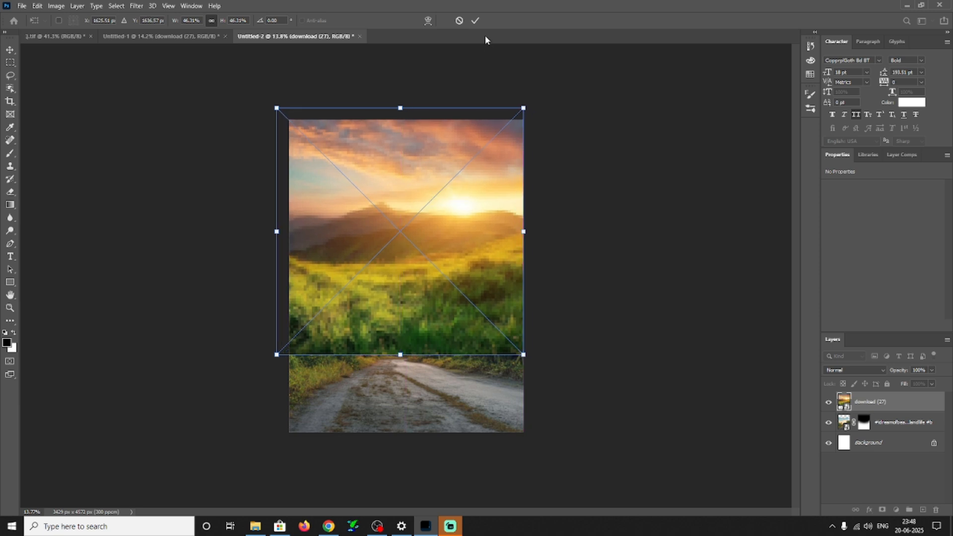
pyautogui.scroll(-3, 440, 210)
pyautogui.scroll(1, 465, 58)
pyautogui.click(475, 21)
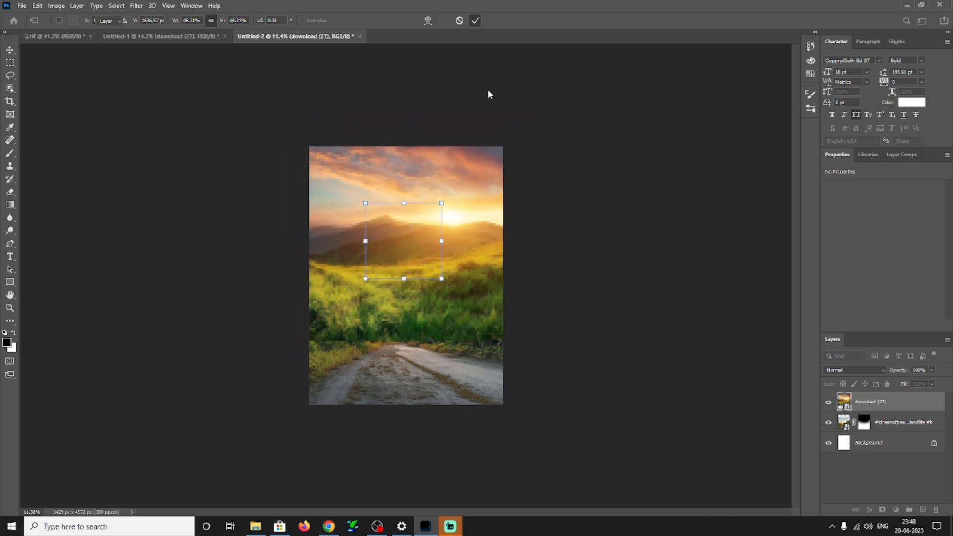
pyautogui.scroll(1, 792, 389)
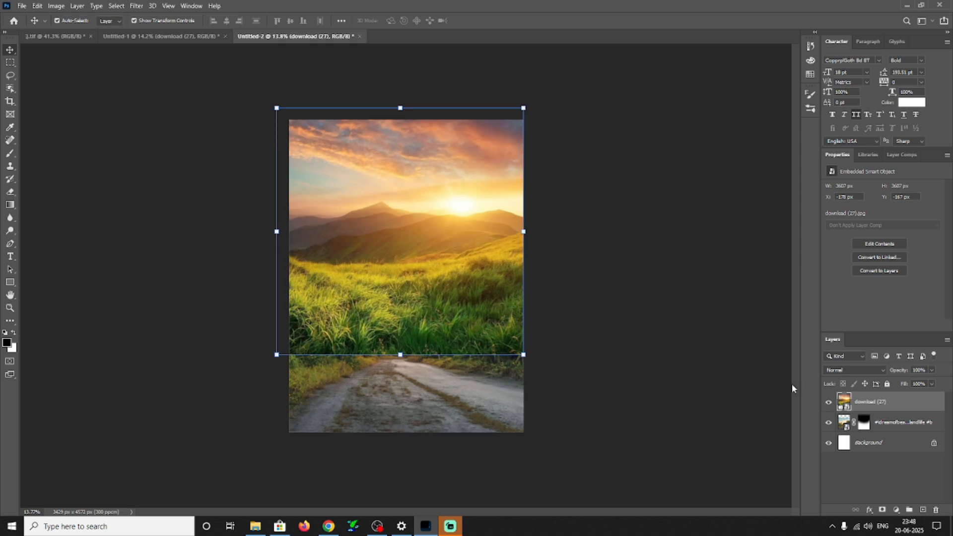
# Hide the sunset landscape layer, leaving the faded road photo on display.
pyautogui.click(827, 403)
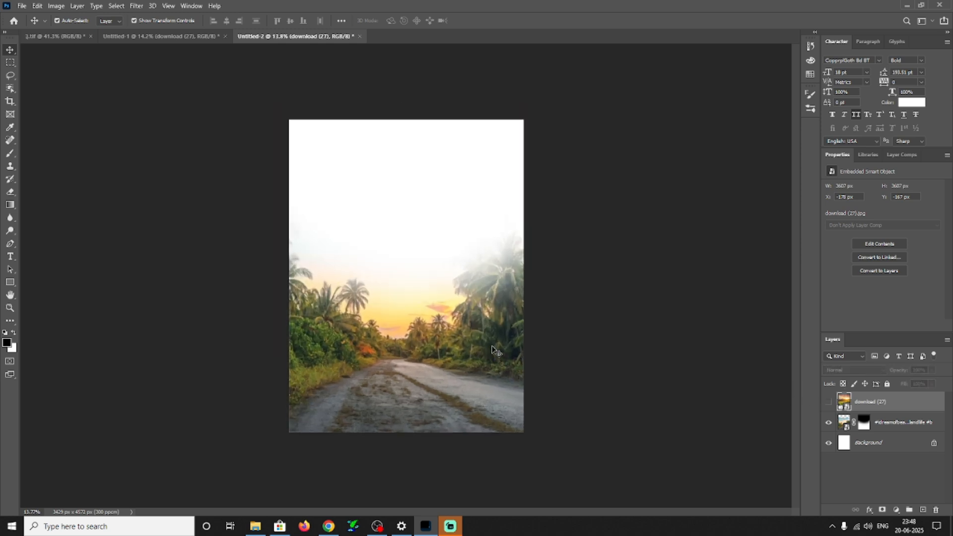
pyautogui.scroll(-1, 463, 404)
pyautogui.scroll(1, 463, 404)
pyautogui.scroll(2, 430, 405)
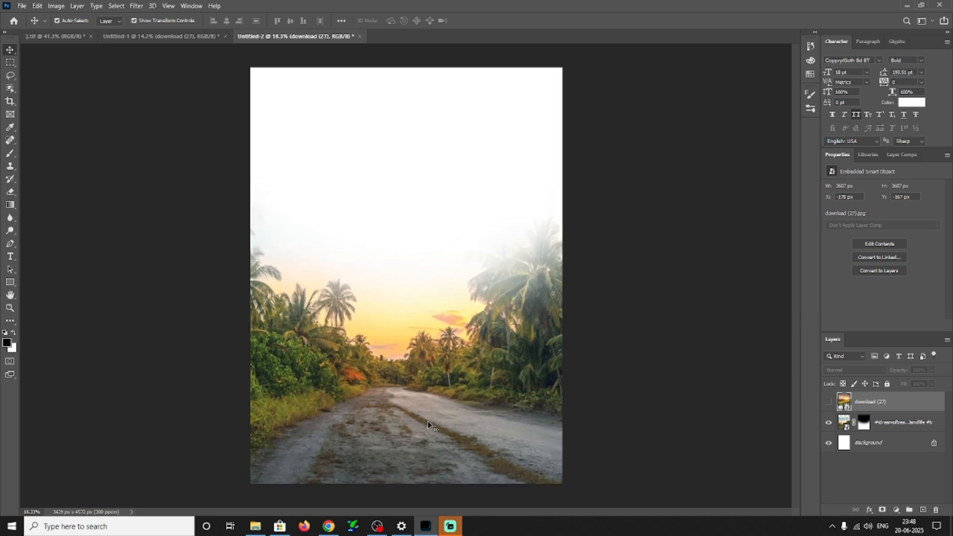
pyautogui.scroll(-1, 427, 413)
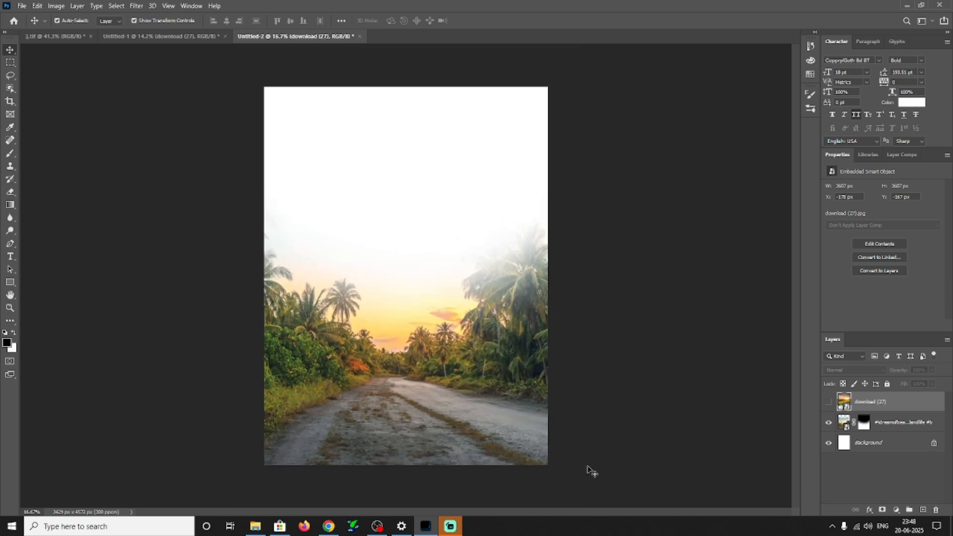
# Copy the girl's masked cutout layer from the Untitled-1 document into the poster and place it over the road.
pyautogui.click(182, 38)
pyautogui.scroll(1, 436, 325)
pyautogui.moveTo(435, 325); pyautogui.dragTo(399, 423)
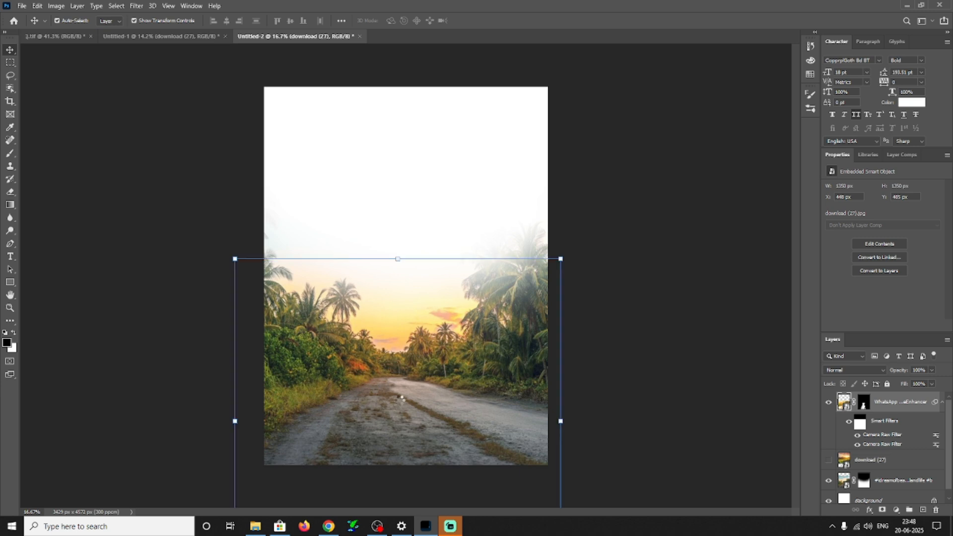
pyautogui.scroll(3, 403, 422)
pyautogui.scroll(-1, 431, 413)
pyautogui.scroll(1, 427, 415)
pyautogui.moveTo(407, 424); pyautogui.dragTo(420, 292)
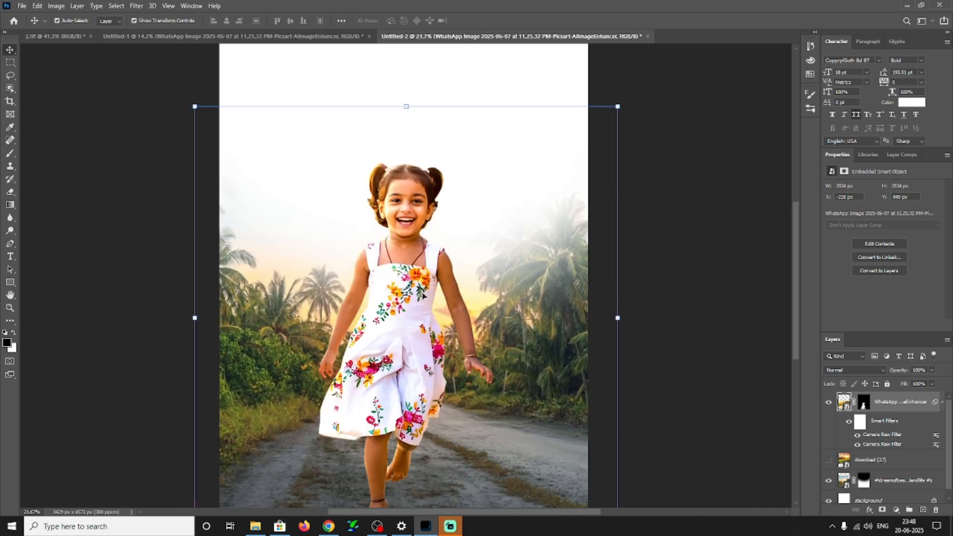
# Reposition the girl's cutout so her standing foot lands on the road near the bottom of the canvas.
pyautogui.scroll(-4, 419, 294)
pyautogui.scroll(2, 418, 296)
pyautogui.moveTo(416, 339); pyautogui.dragTo(421, 302)
pyautogui.scroll(8, 392, 437)
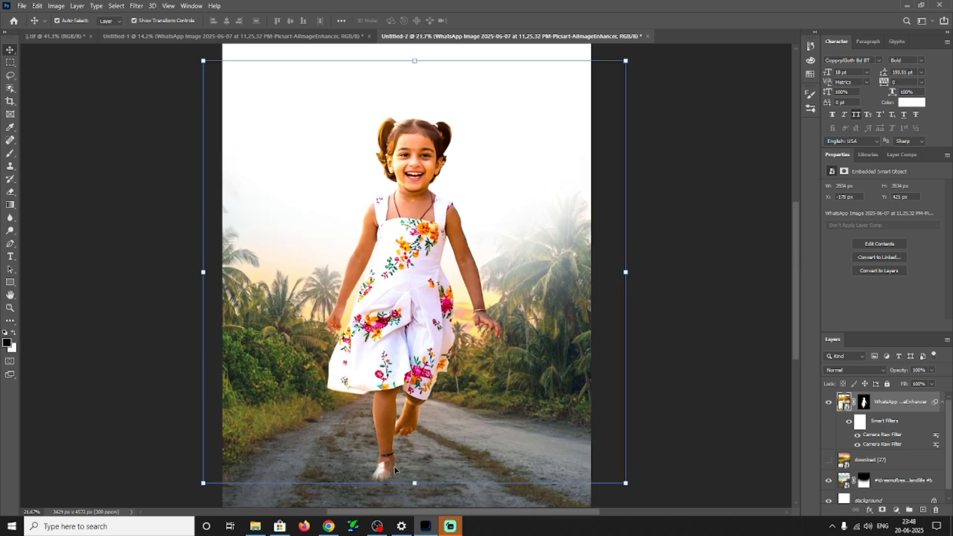
pyautogui.scroll(3, 378, 436)
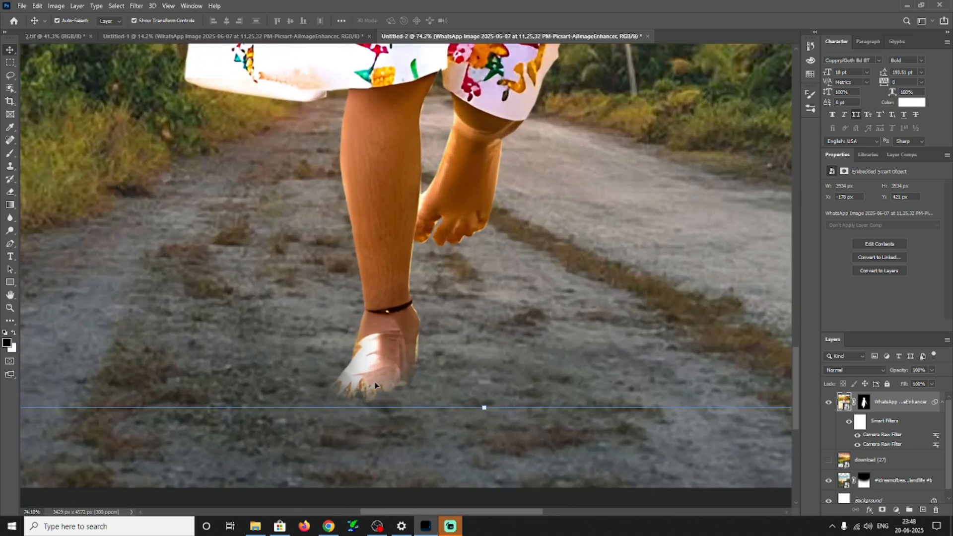
pyautogui.scroll(-10, 400, 395)
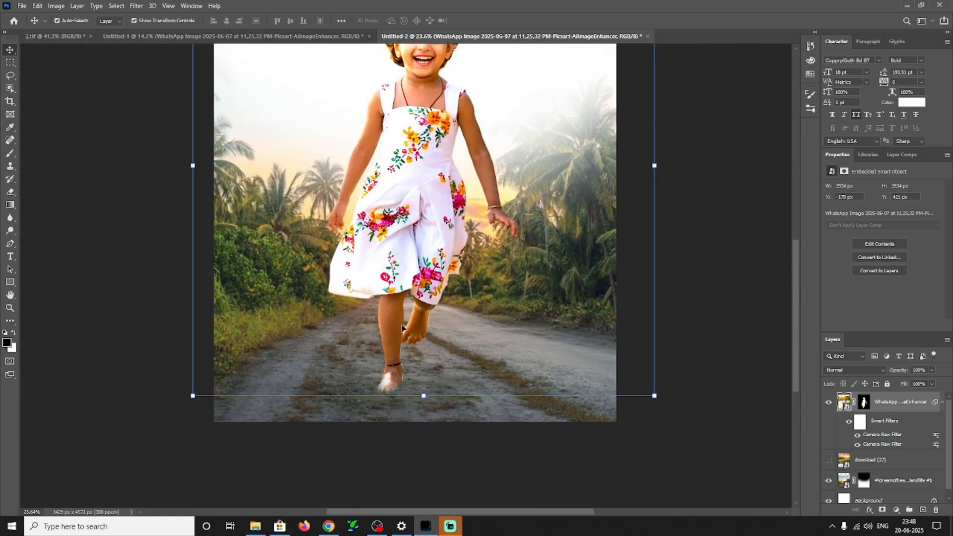
pyautogui.scroll(1, 408, 286)
pyautogui.scroll(-2, 405, 293)
pyautogui.moveTo(405, 291); pyautogui.dragTo(397, 304)
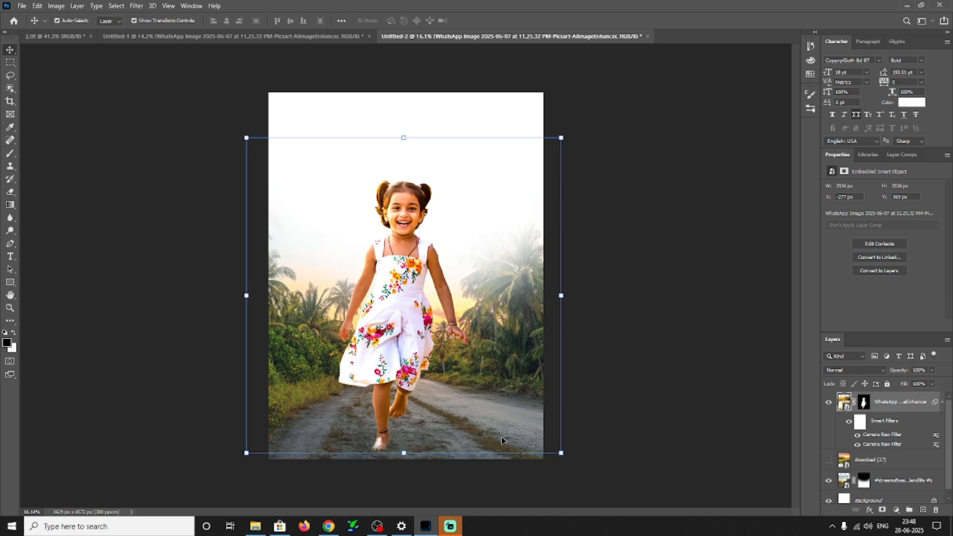
# Scale the girl's cutout to 98.35% and shift it slightly left on the road.
pyautogui.moveTo(564, 457)
pyautogui.mouseDown()
pyautogui.moveTo(546, 438)
pyautogui.moveTo(552, 459)
pyautogui.mouseUp()
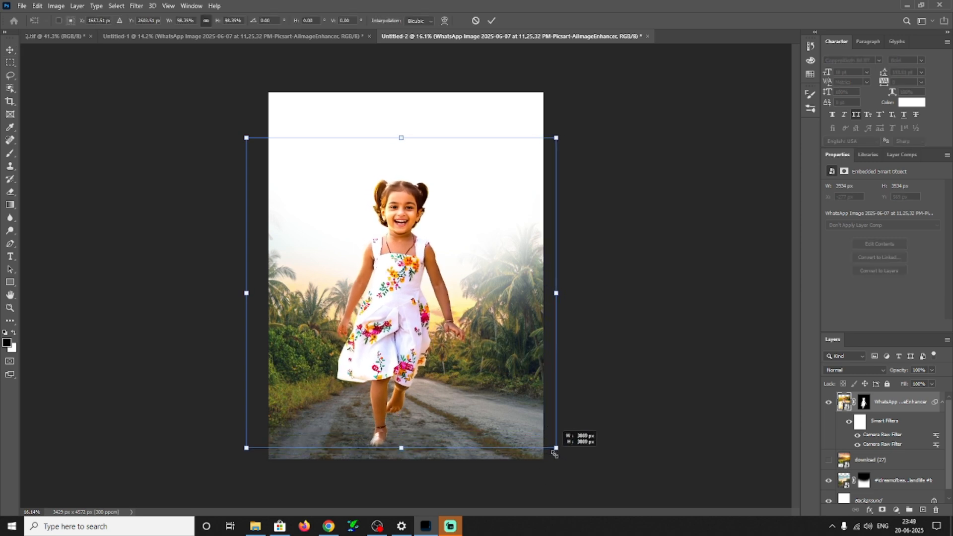
pyautogui.scroll(-2, 401, 358)
pyautogui.moveTo(393, 351); pyautogui.dragTo(389, 349)
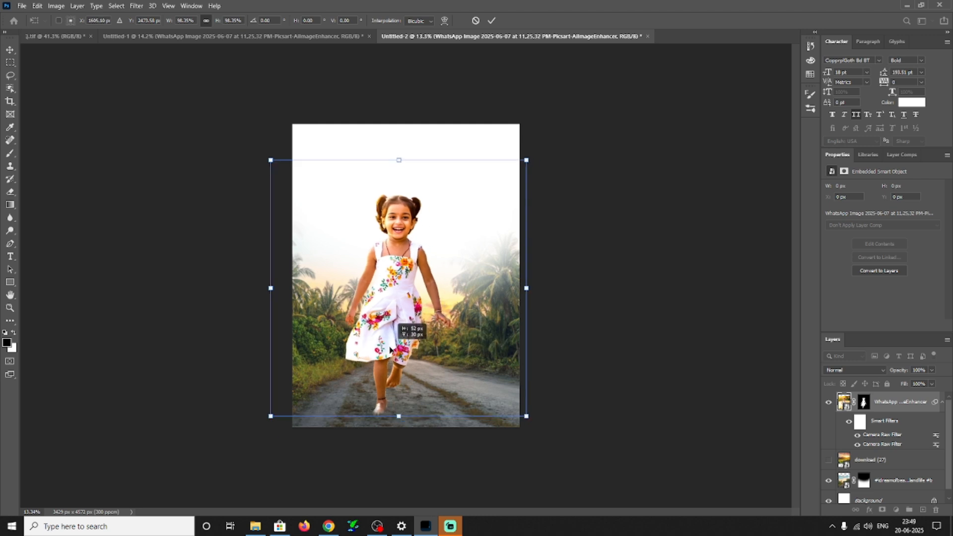
pyautogui.click(493, 24)
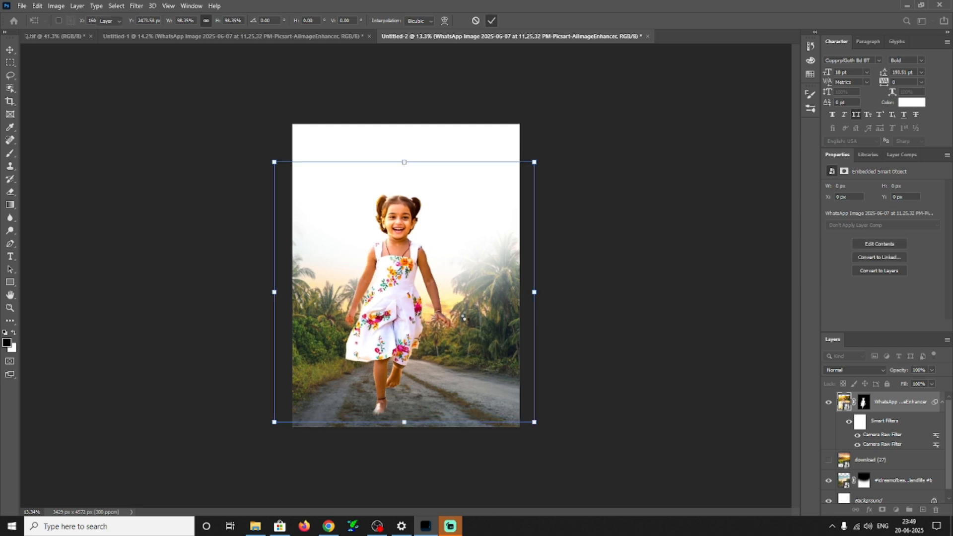
pyautogui.click(542, 245)
pyautogui.scroll(2, 555, 246)
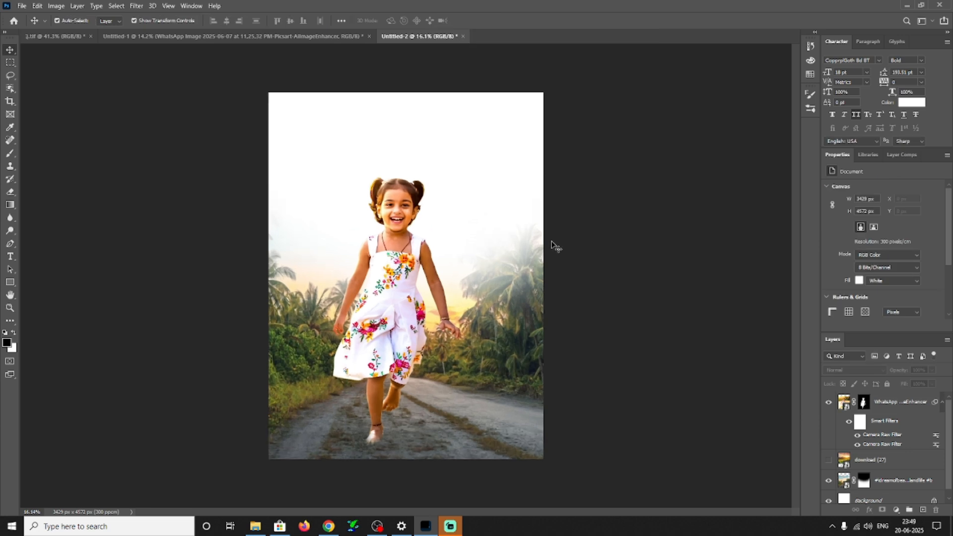
# Shift the girl's cutout slightly right so she stands near the horizontal centre of the poster.
pyautogui.scroll(5, 469, 338)
pyautogui.moveTo(393, 361); pyautogui.dragTo(402, 263)
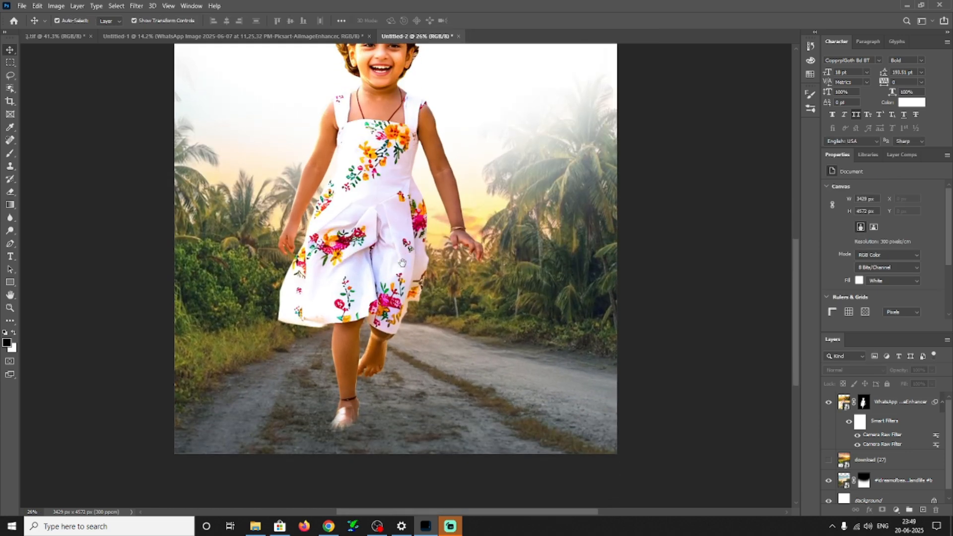
pyautogui.scroll(4, 395, 345)
pyautogui.scroll(-3, 395, 344)
pyautogui.scroll(-4, 396, 346)
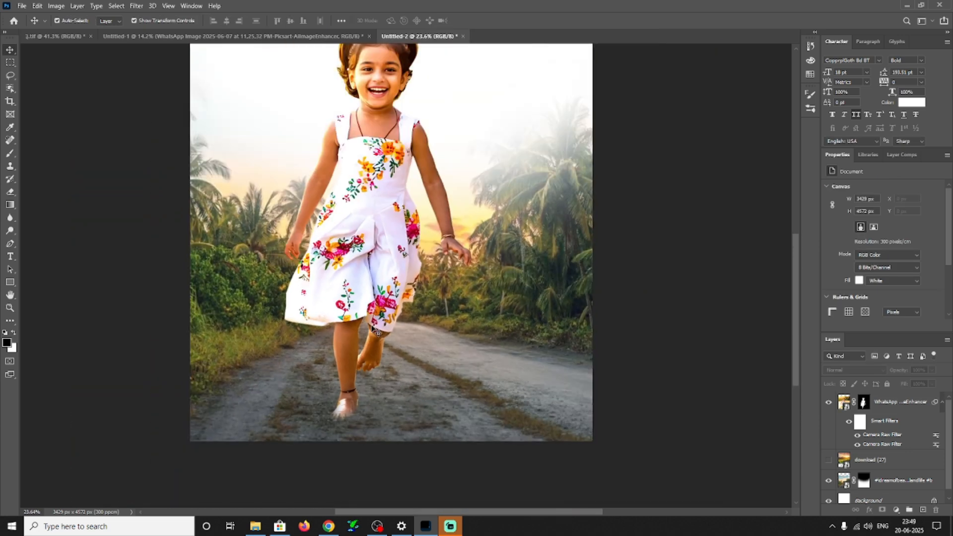
pyautogui.scroll(2, 371, 328)
pyautogui.click(369, 319)
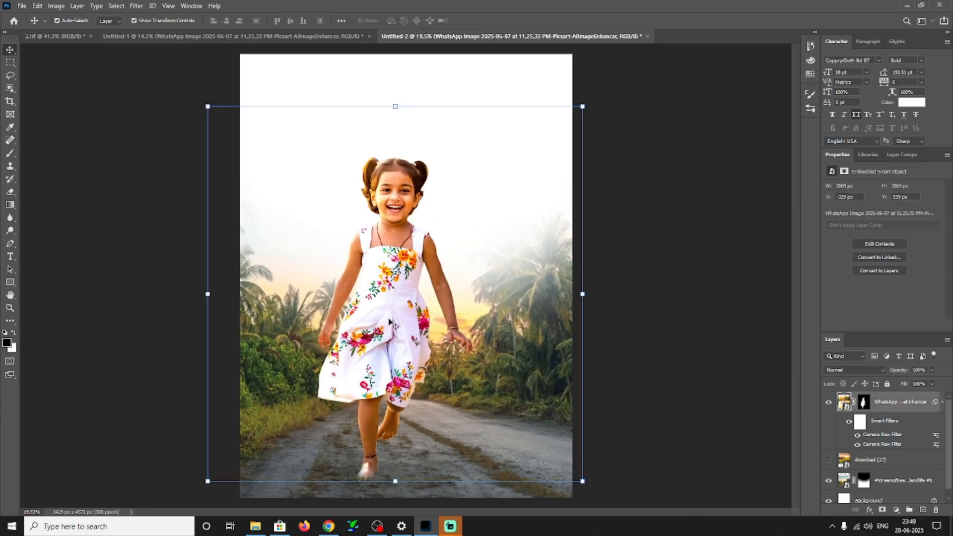
pyautogui.scroll(-4, 405, 295)
pyautogui.scroll(3, 403, 300)
pyautogui.scroll(1, 401, 397)
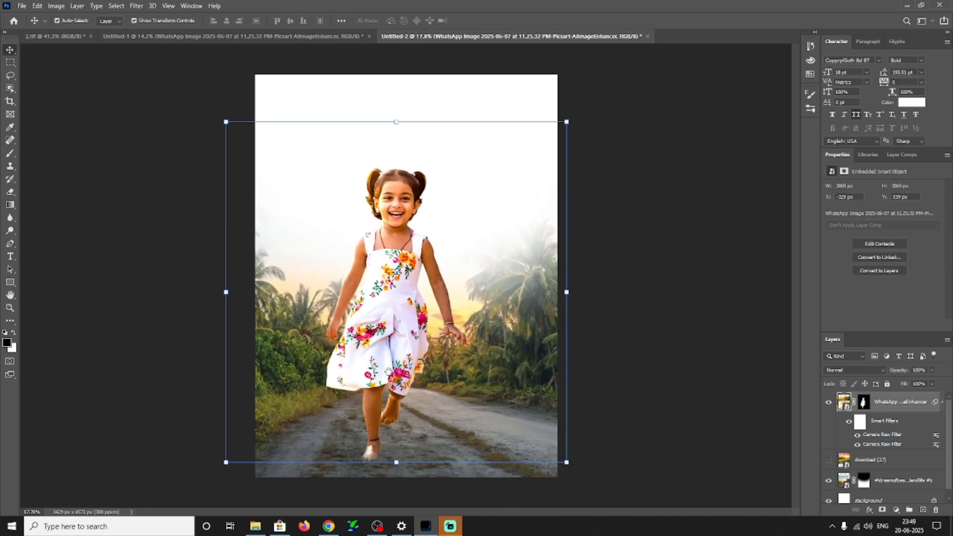
pyautogui.moveTo(395, 330); pyautogui.dragTo(404, 328)
pyautogui.scroll(-1, 894, 458)
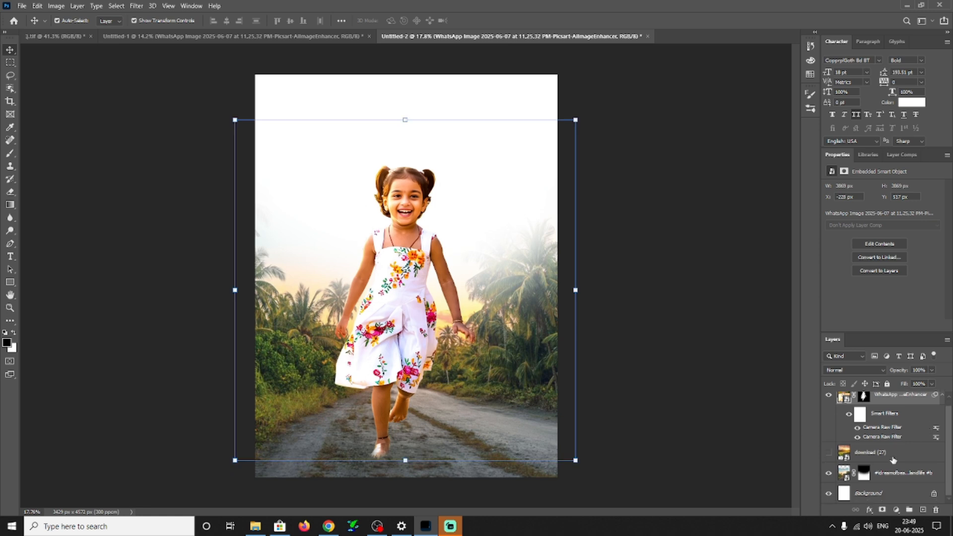
# Add a new empty layer directly below the girl's layer for the shadow and nudge the girl slightly up.
pyautogui.click(921, 510)
pyautogui.moveTo(870, 401); pyautogui.dragTo(840, 452)
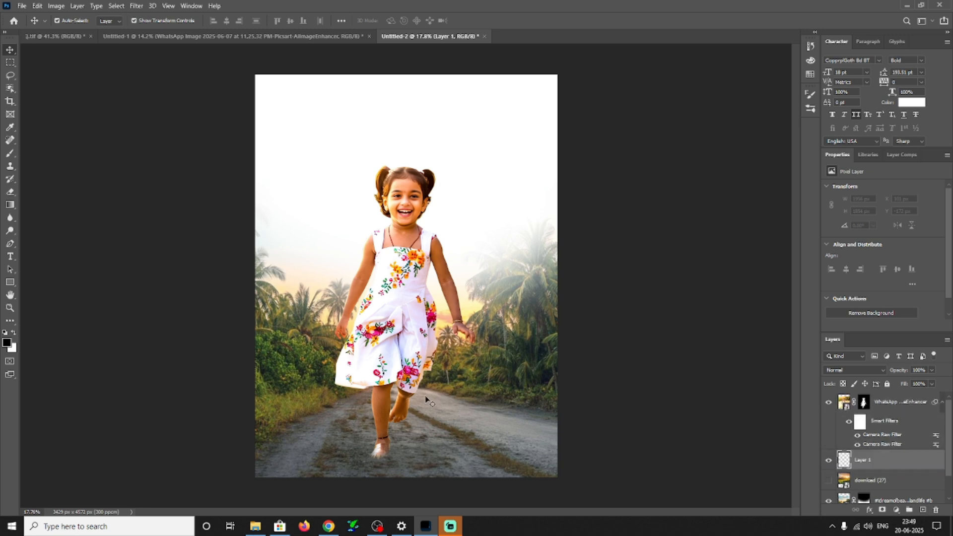
pyautogui.scroll(-1, 415, 397)
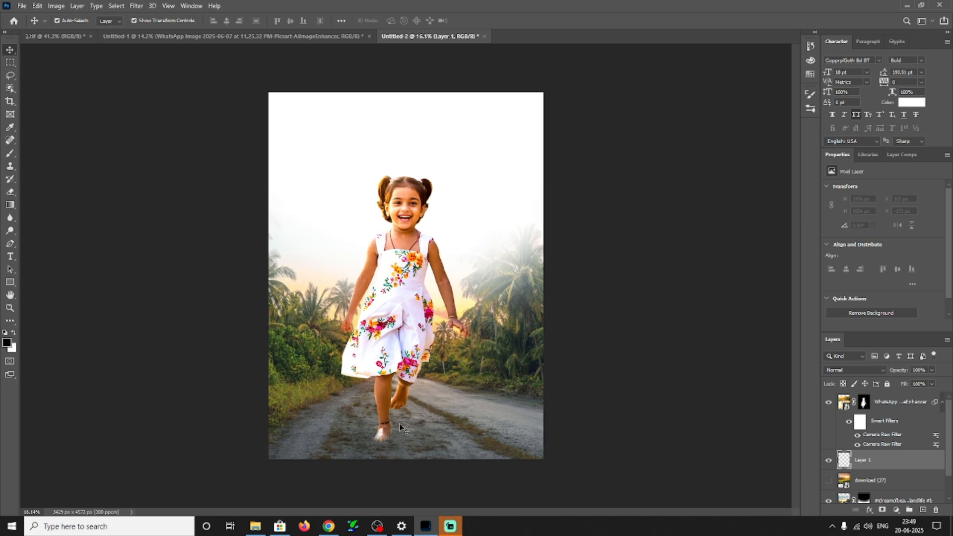
pyautogui.moveTo(390, 341); pyautogui.dragTo(389, 338)
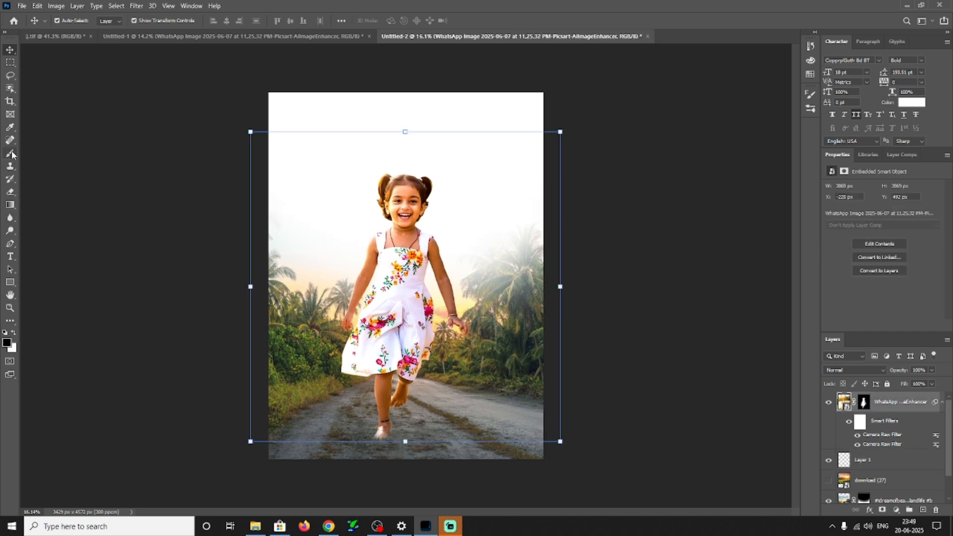
pyautogui.click(858, 461)
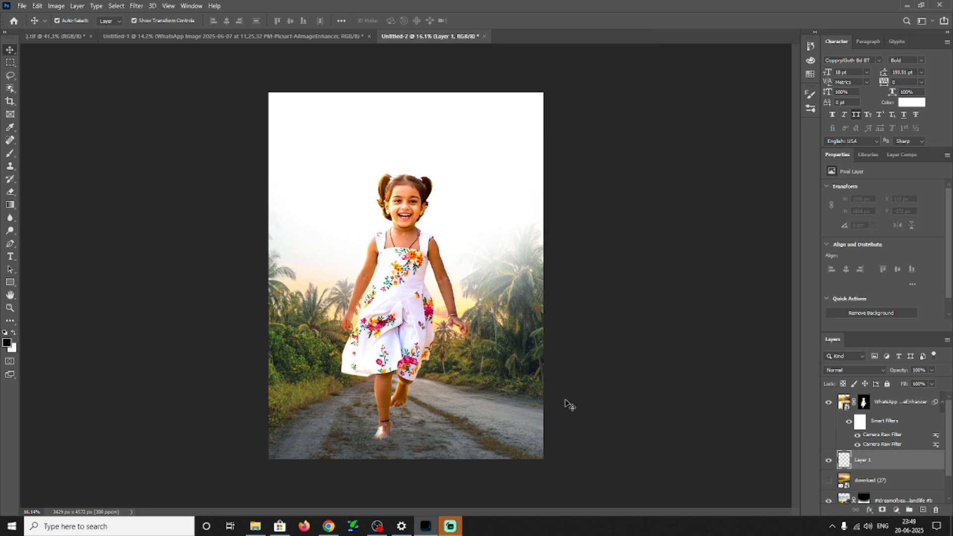
# Choose the Brush tool with the 30 px soft round tip at 0% hardness.
pyautogui.click(10, 154)
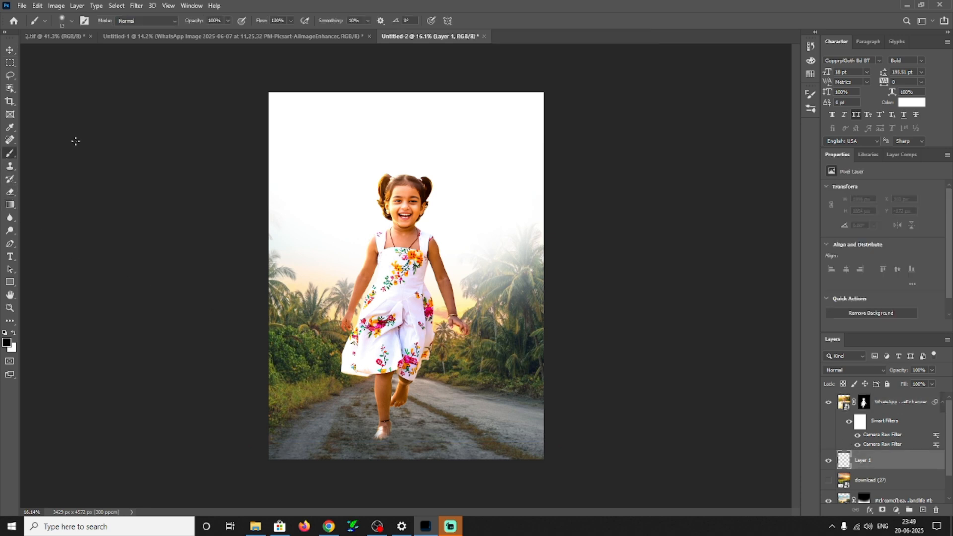
pyautogui.click(84, 22)
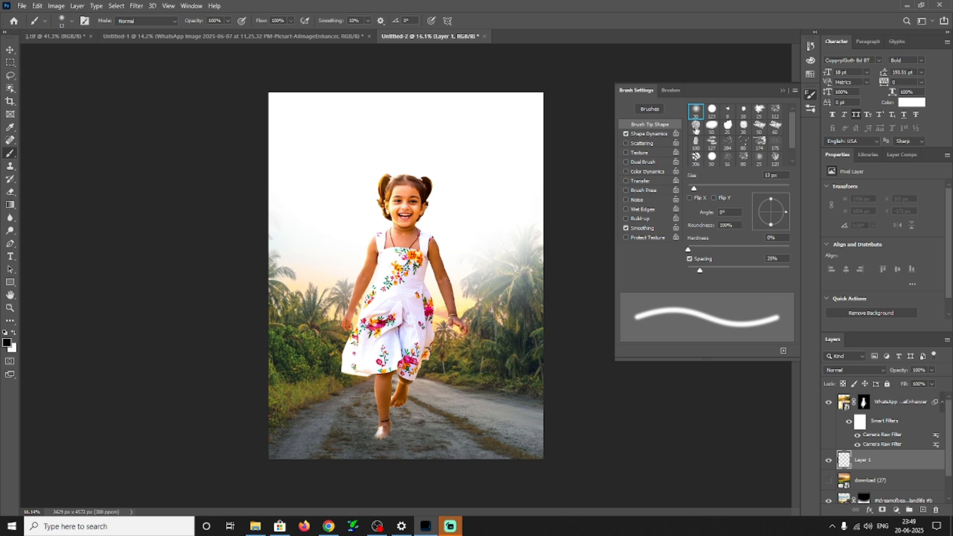
pyautogui.click(696, 117)
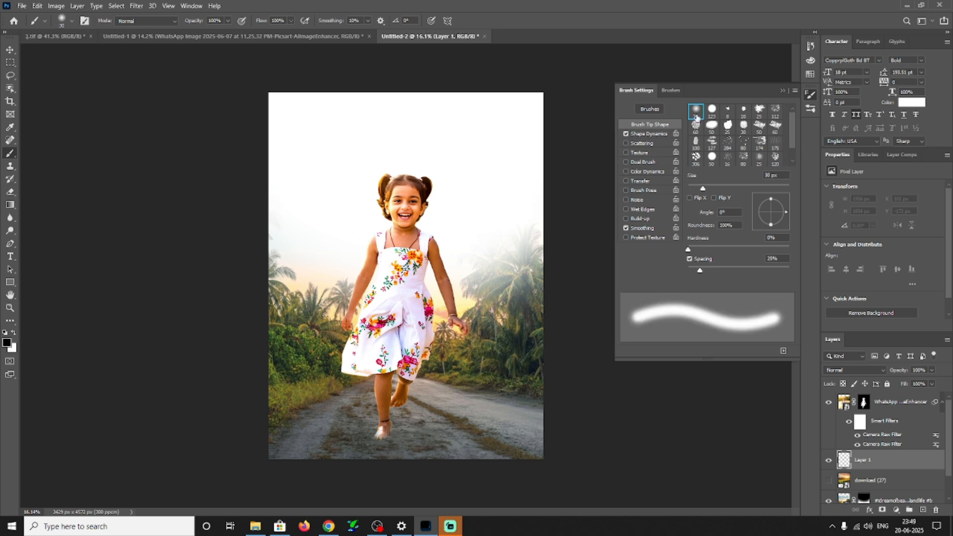
pyautogui.click(782, 92)
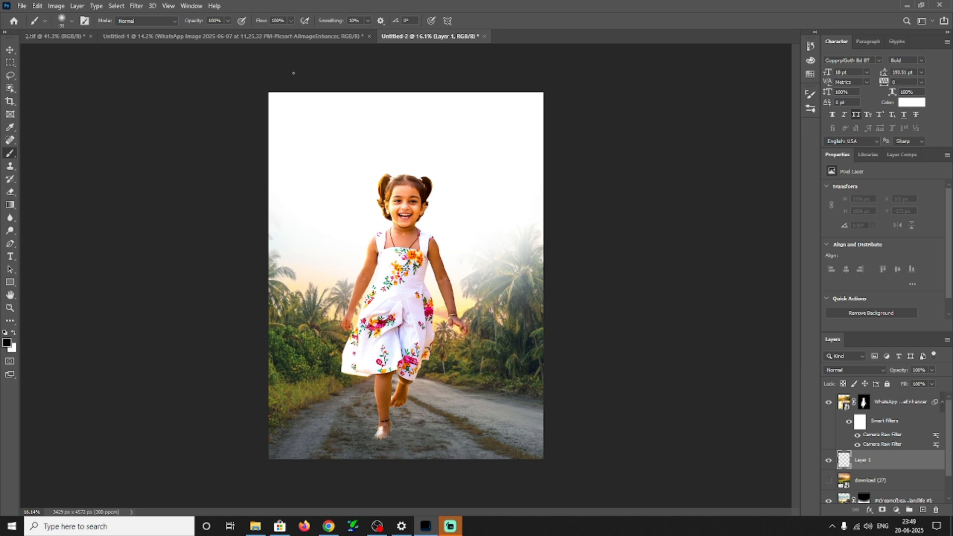
# Flatten the brush tip into a wide horizontal ellipse and enlarge it to 500 px.
pyautogui.click(64, 22)
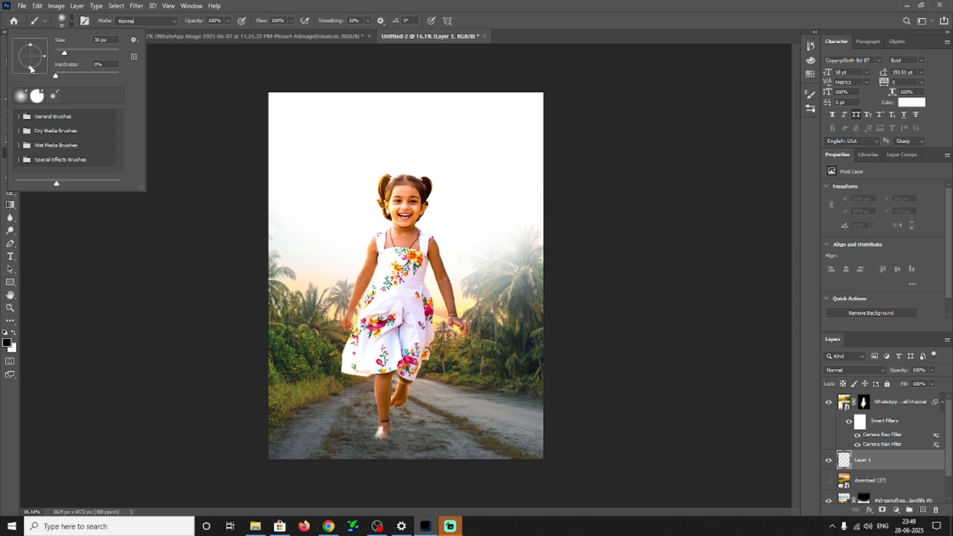
pyautogui.moveTo(30, 67); pyautogui.dragTo(31, 64)
pyautogui.moveTo(31, 61); pyautogui.dragTo(32, 62)
pyautogui.scroll(1, 387, 453)
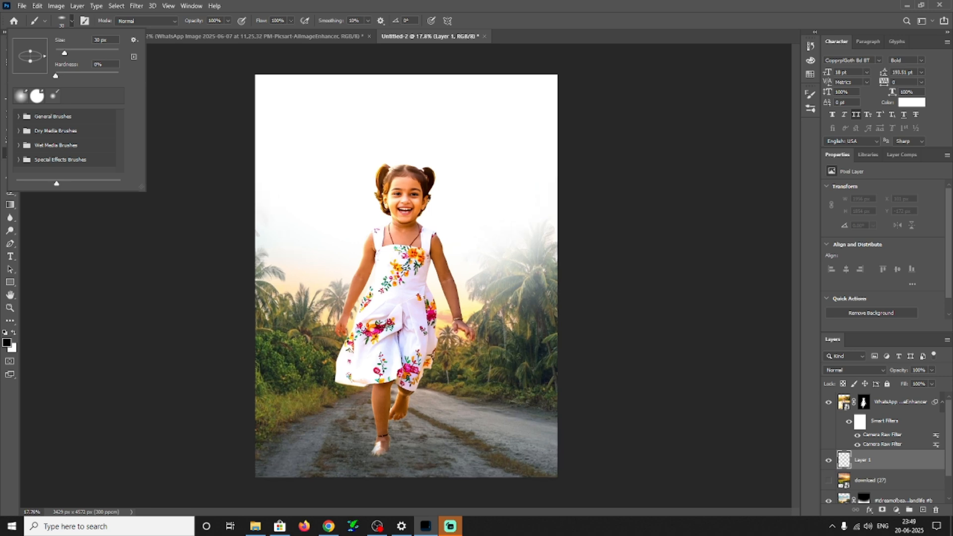
pyautogui.click(38, 23)
pyautogui.press(']')
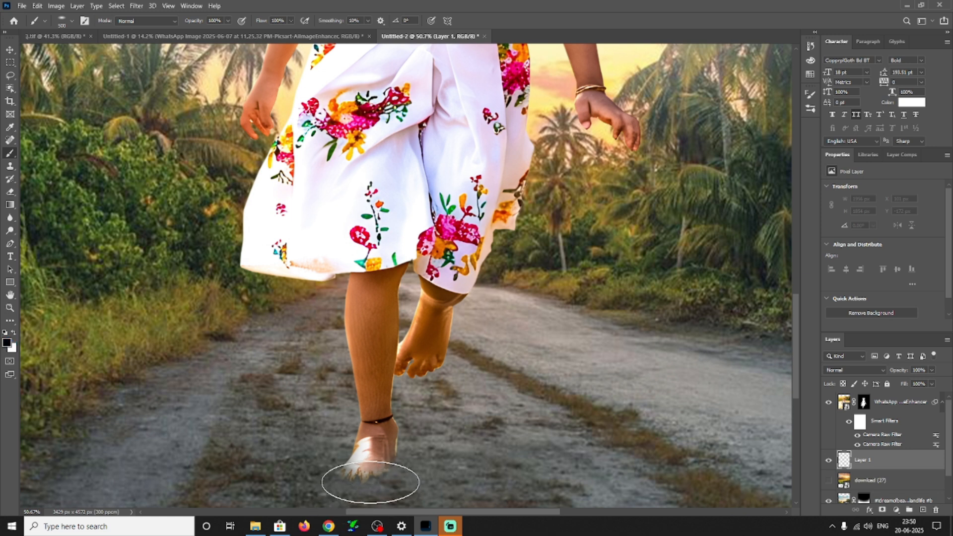
# Try a full-opacity black shadow dab under the girl's standing foot on the new layer, then undo it.
pyautogui.click(370, 472)
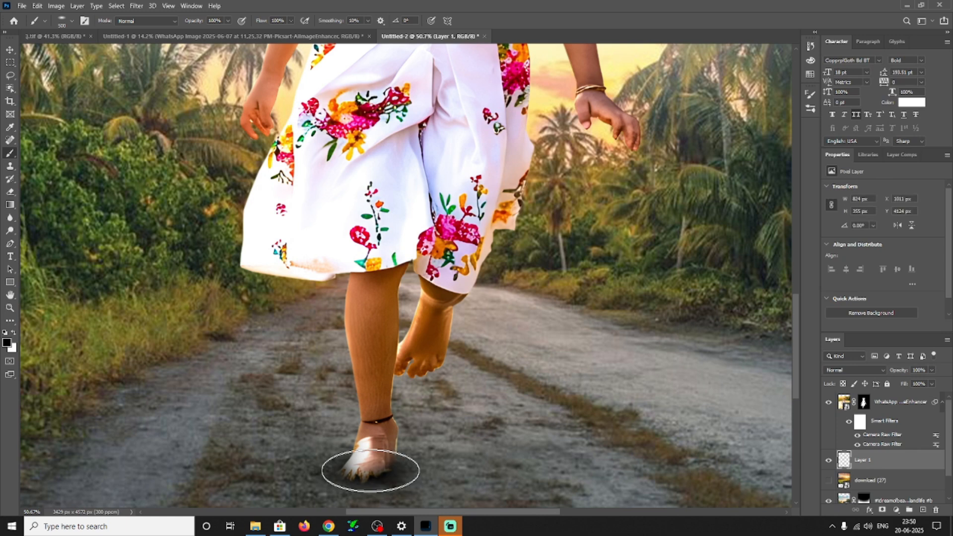
pyautogui.scroll(-2, 371, 464)
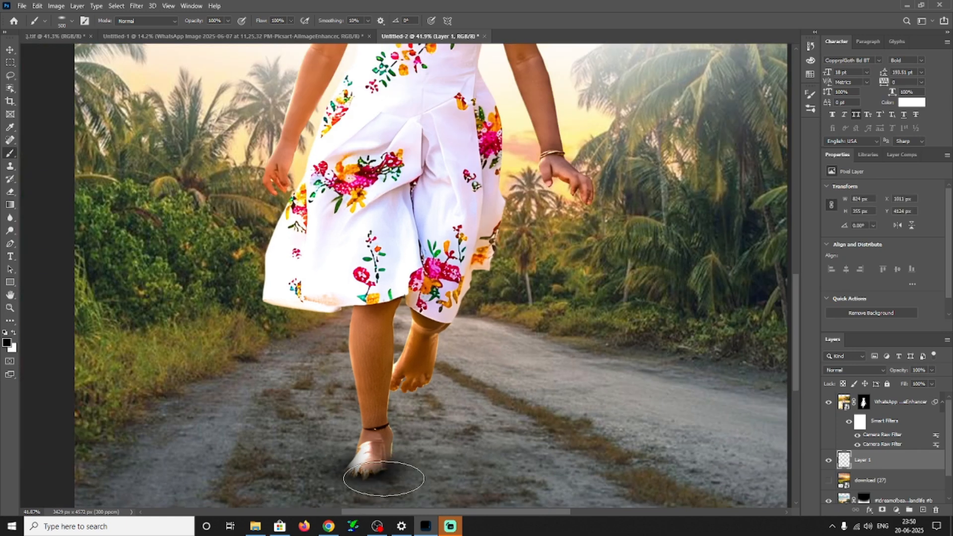
pyautogui.hotkey('ctrl', 'z')
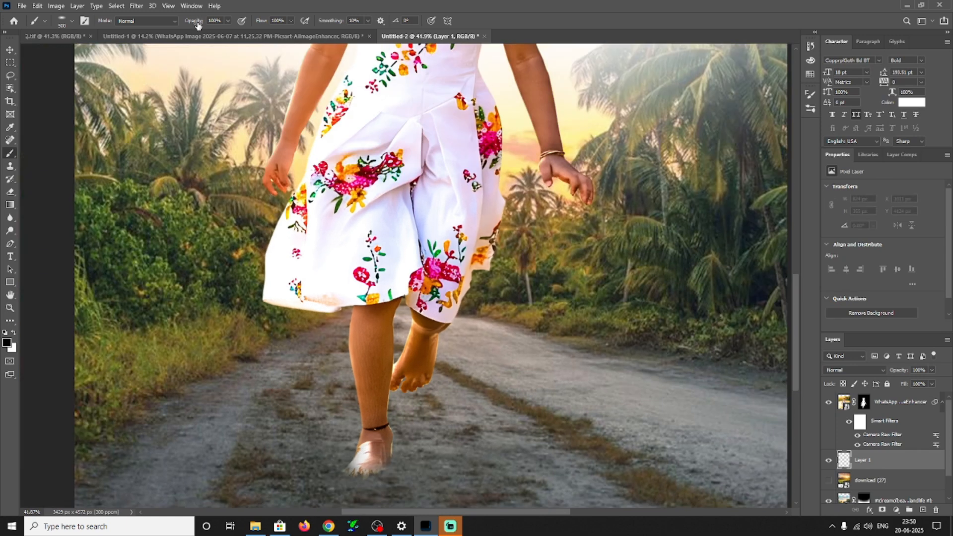
# Lower the brush opacity to 59% and paint a soft black shadow under the girl's standing foot.
pyautogui.moveTo(198, 25); pyautogui.dragTo(193, 27)
pyautogui.scroll(2, 366, 485)
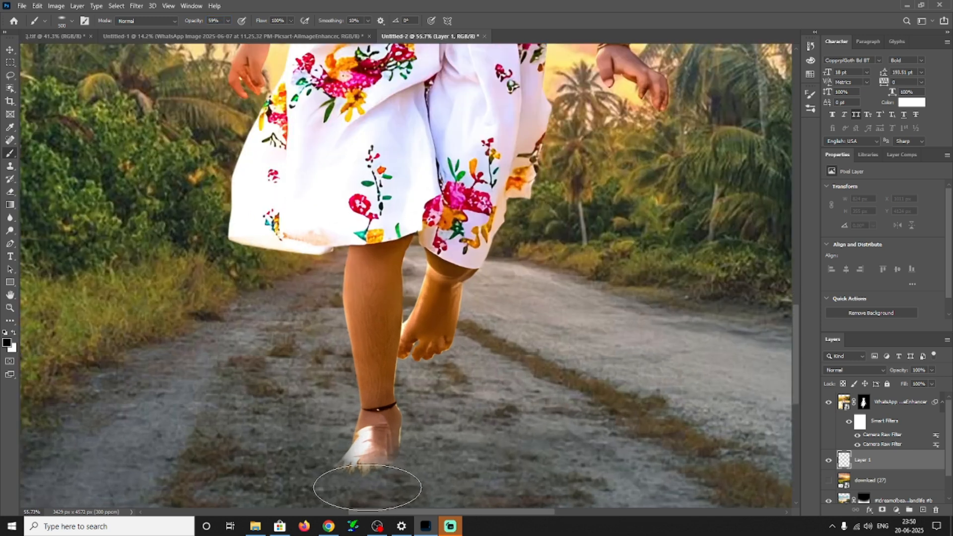
pyautogui.scroll(1, 367, 488)
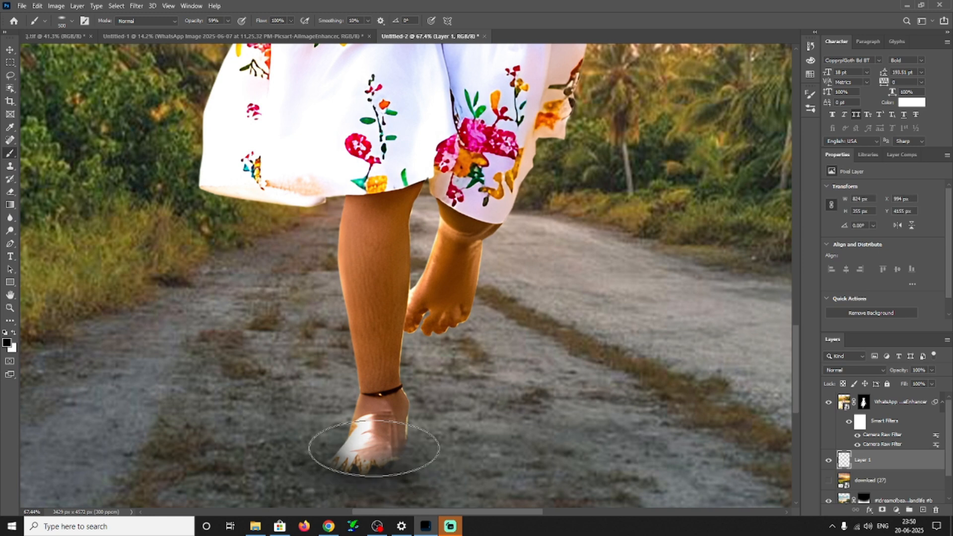
pyautogui.click(377, 437)
# Shrink the brush to 250 px and dab a small shadow on the road beneath the raised foot.
pyautogui.press('[')
pyautogui.press('[')
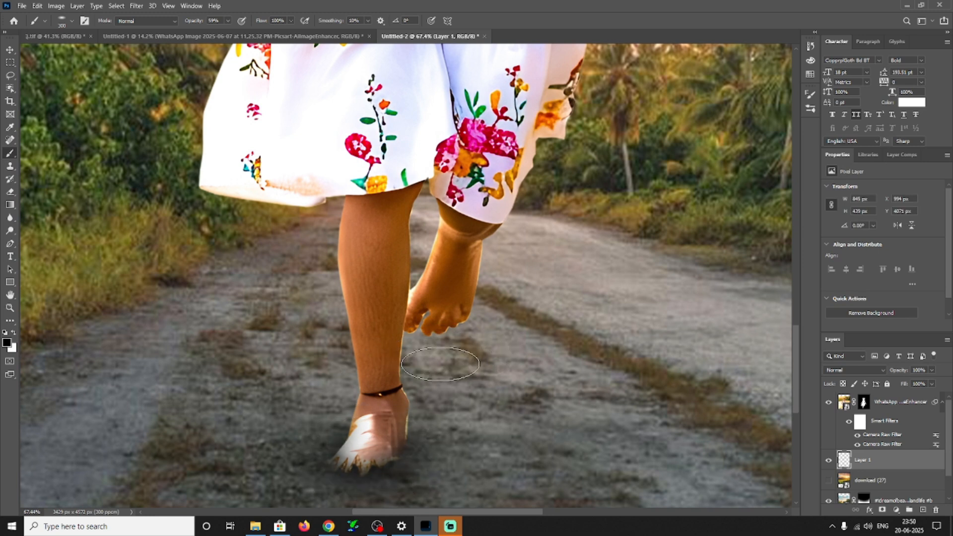
pyautogui.press('[')
pyautogui.click(441, 367)
pyautogui.scroll(-5, 441, 367)
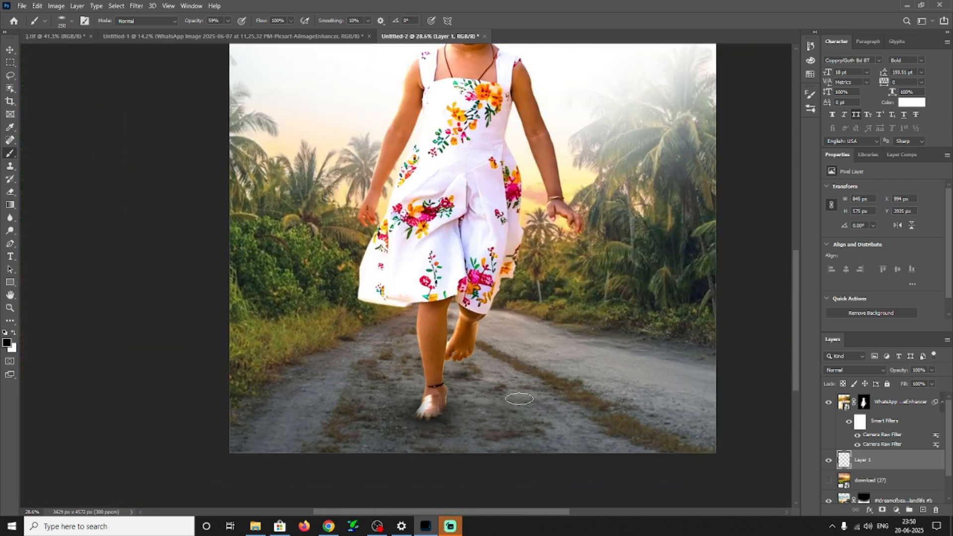
# Examine how the foot shadows and the standing foot's lower edge blend with the road across the whole poster.
pyautogui.scroll(1, 441, 449)
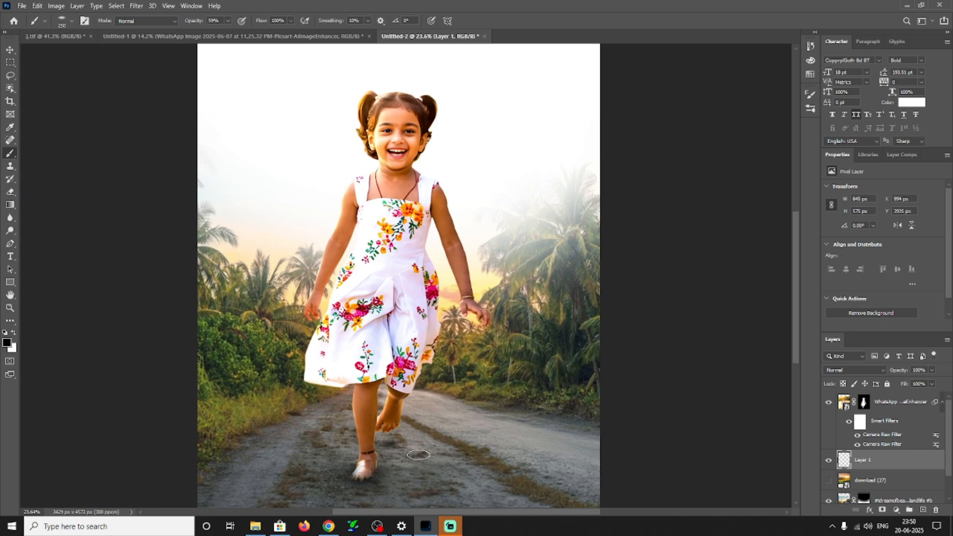
pyautogui.click(10, 51)
pyautogui.scroll(-3, 328, 271)
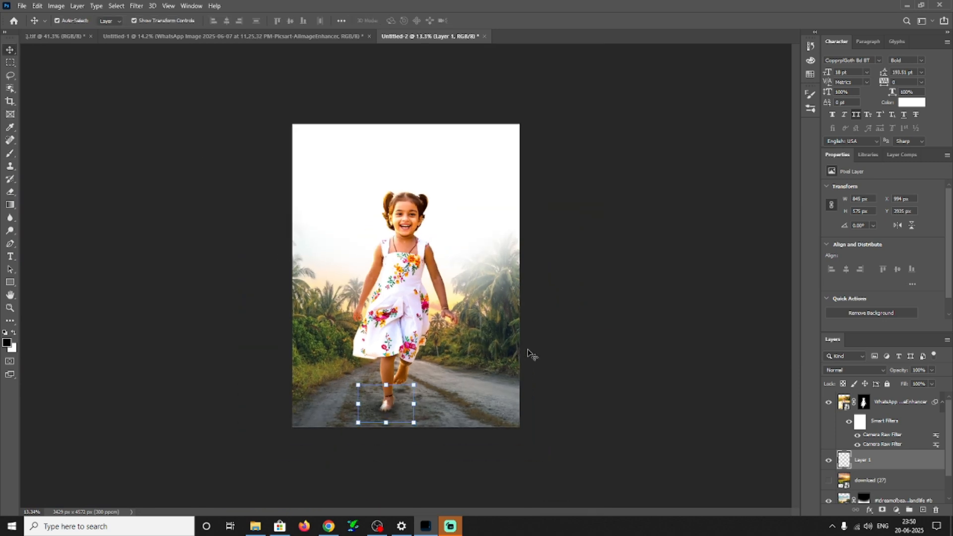
pyautogui.click(539, 349)
pyautogui.scroll(-1, 471, 361)
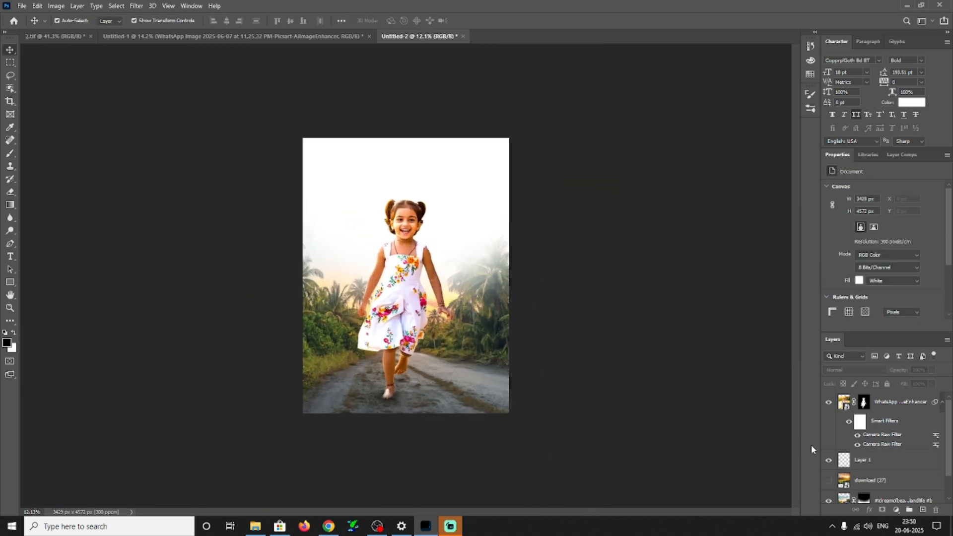
pyautogui.scroll(3, 406, 332)
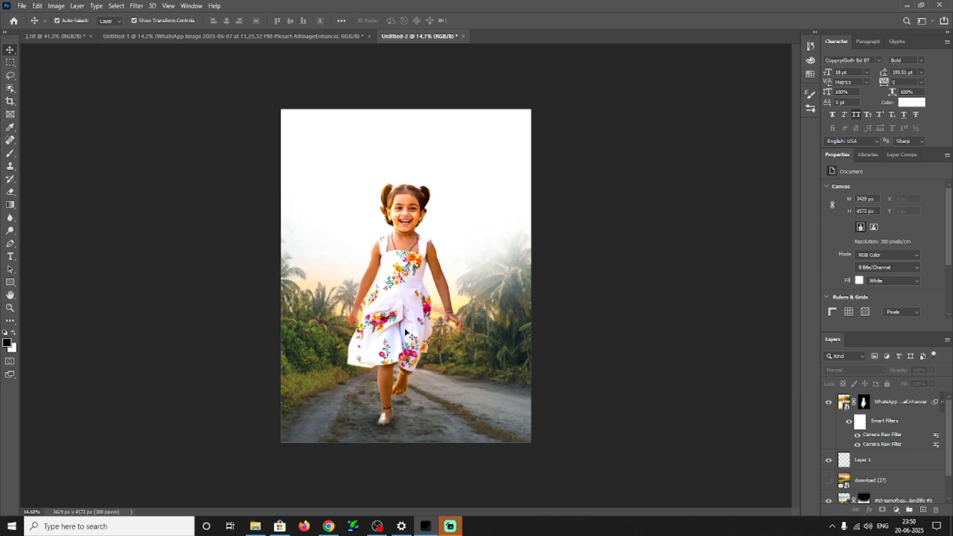
pyautogui.scroll(2, 403, 399)
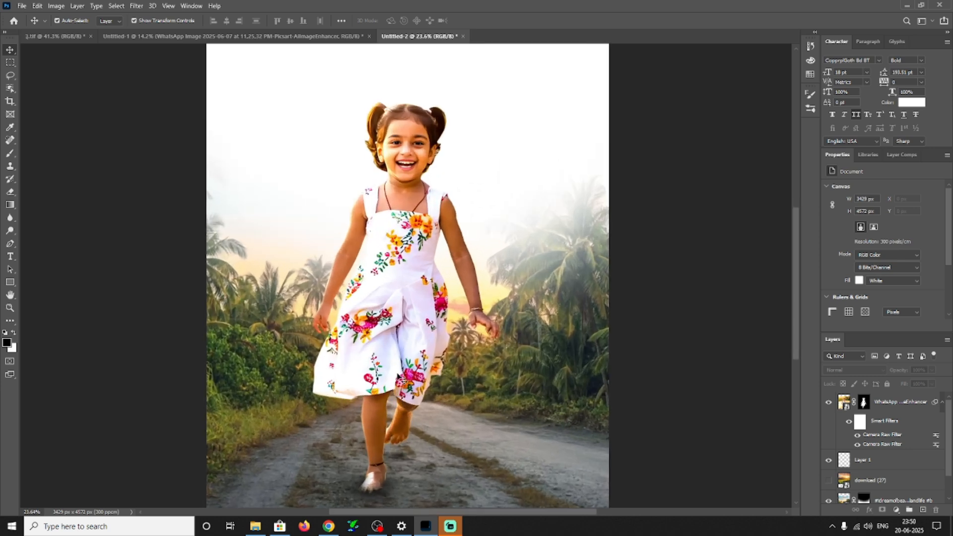
pyautogui.scroll(-3, 400, 382)
pyautogui.scroll(3, 394, 427)
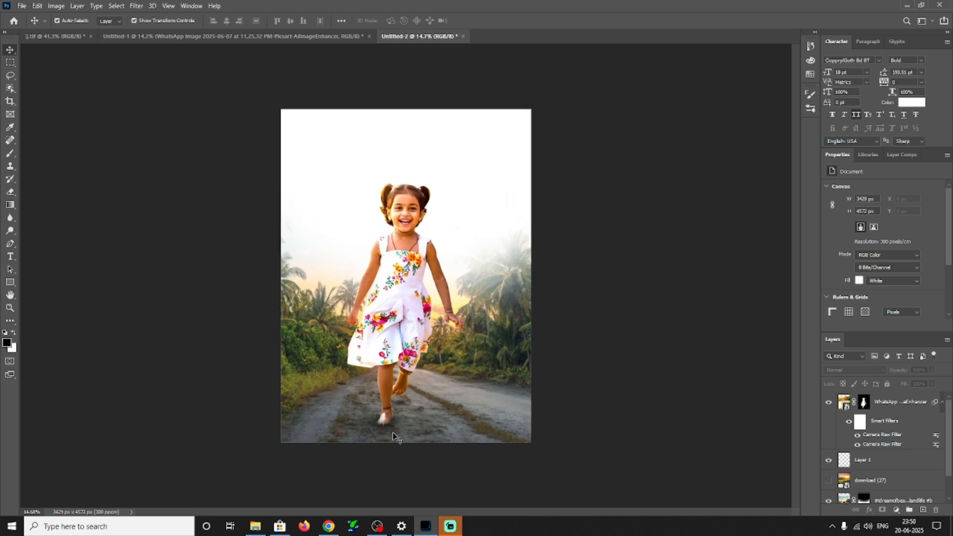
pyautogui.scroll(1, 387, 406)
pyautogui.moveTo(390, 406); pyautogui.dragTo(376, 284)
pyautogui.scroll(1, 394, 370)
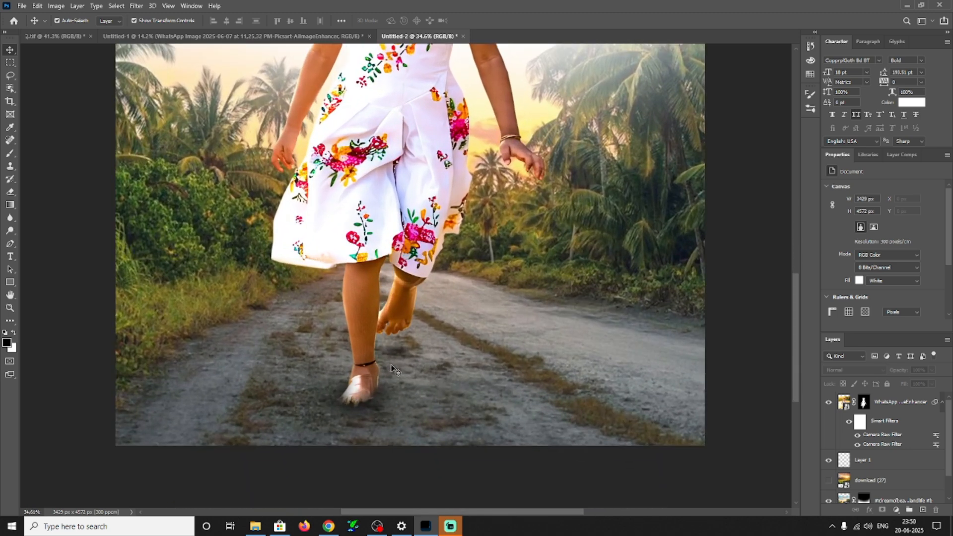
pyautogui.scroll(-4, 394, 368)
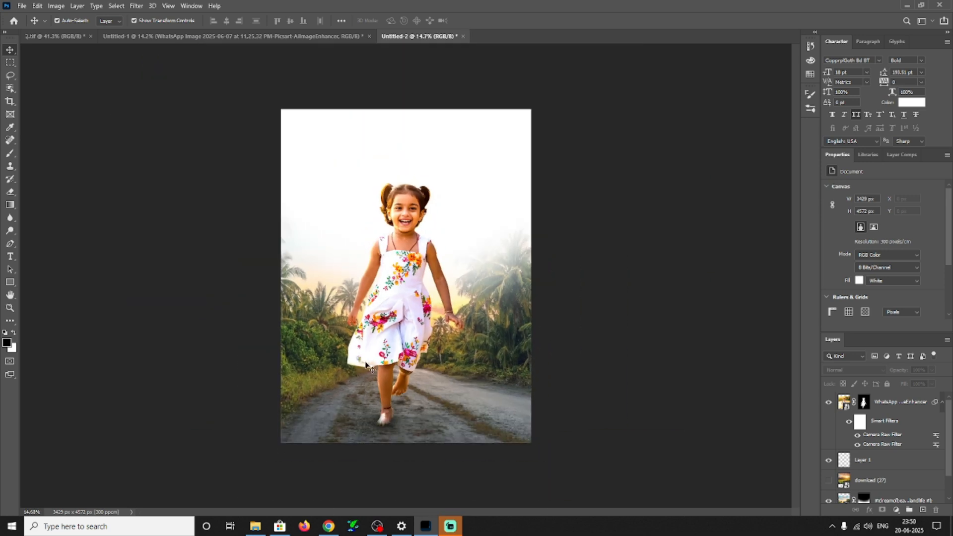
pyautogui.scroll(4, 395, 366)
pyautogui.scroll(1, 395, 365)
pyautogui.moveTo(385, 367); pyautogui.dragTo(390, 217)
pyautogui.scroll(-1, 381, 312)
pyautogui.click(366, 245)
pyautogui.scroll(-2, 367, 247)
pyautogui.scroll(4, 446, 392)
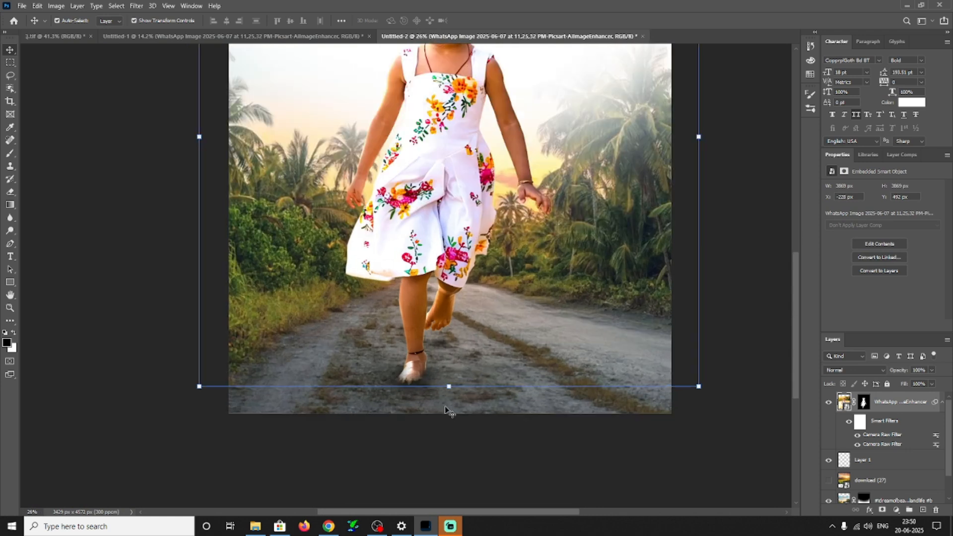
pyautogui.scroll(1, 390, 349)
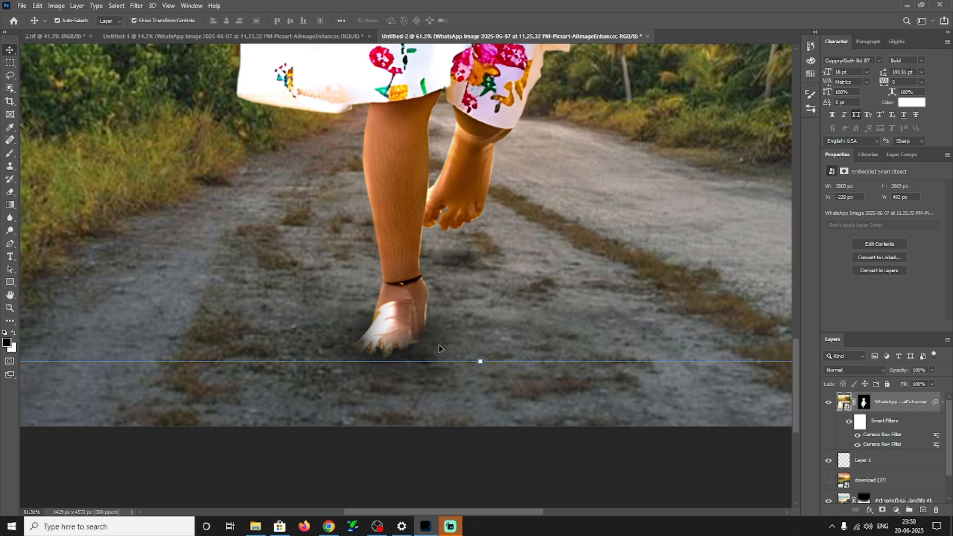
pyautogui.scroll(-3, 439, 348)
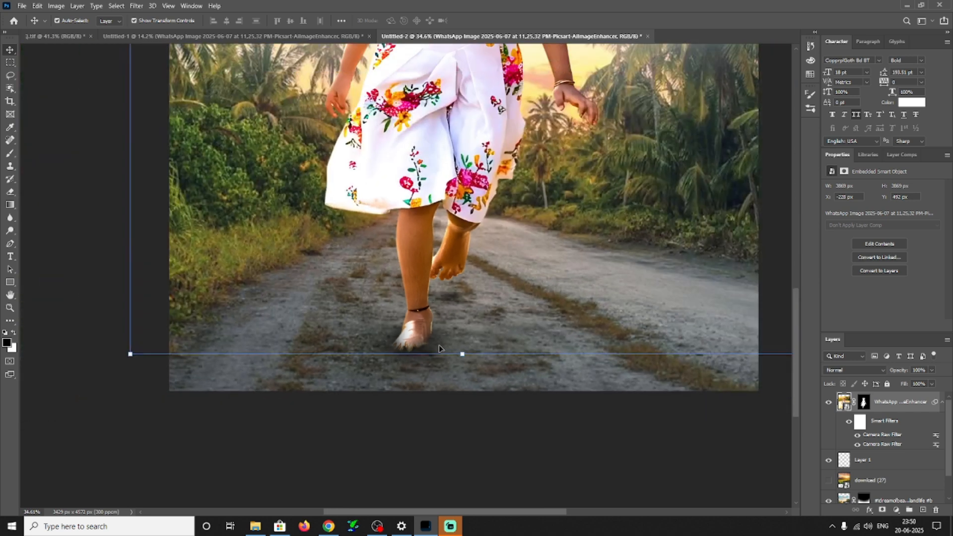
# Add a new empty layer directly above the girl's layer and enlarge the layer list to show the whole stack.
pyautogui.click(421, 297)
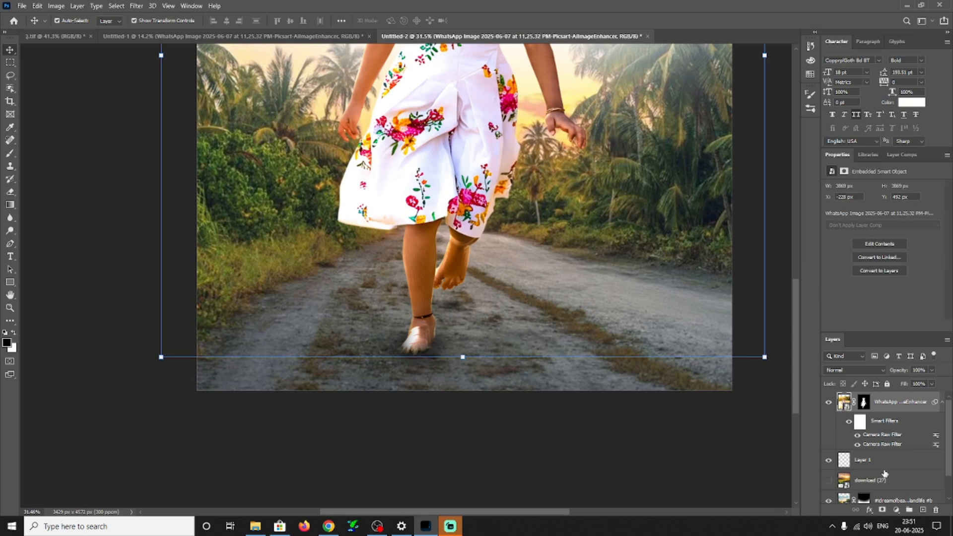
pyautogui.click(923, 510)
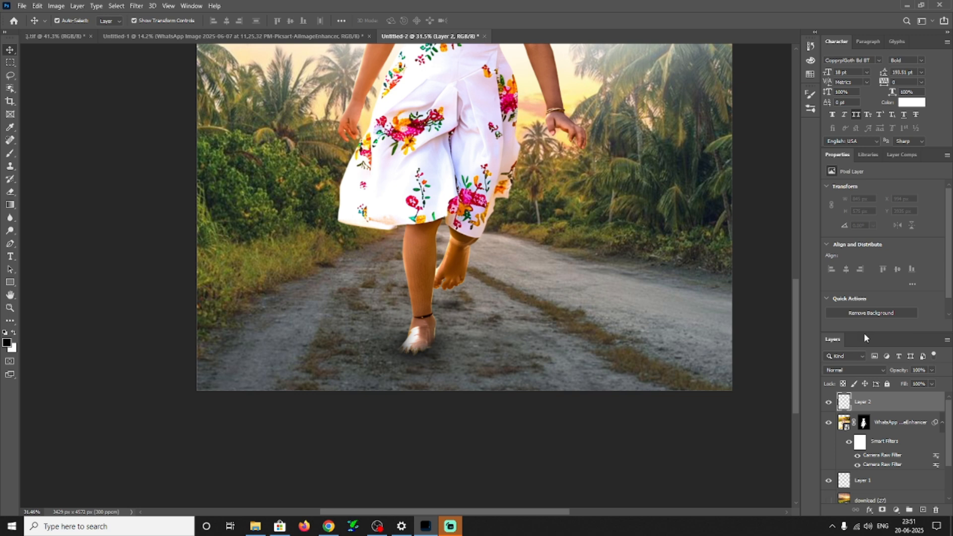
pyautogui.moveTo(864, 330); pyautogui.dragTo(864, 272)
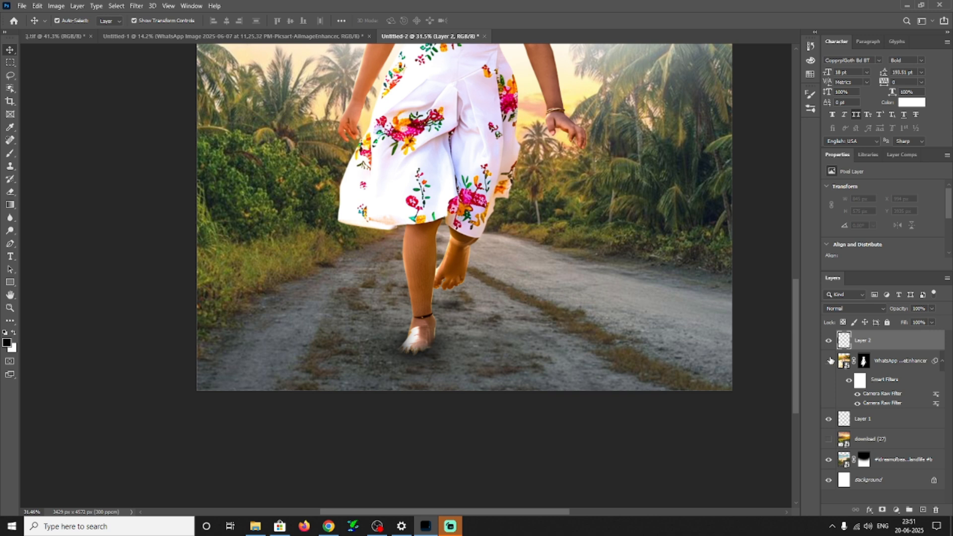
# Choose the Brush tool and switch its tip back to the 30 px soft round preset.
pyautogui.click(15, 156)
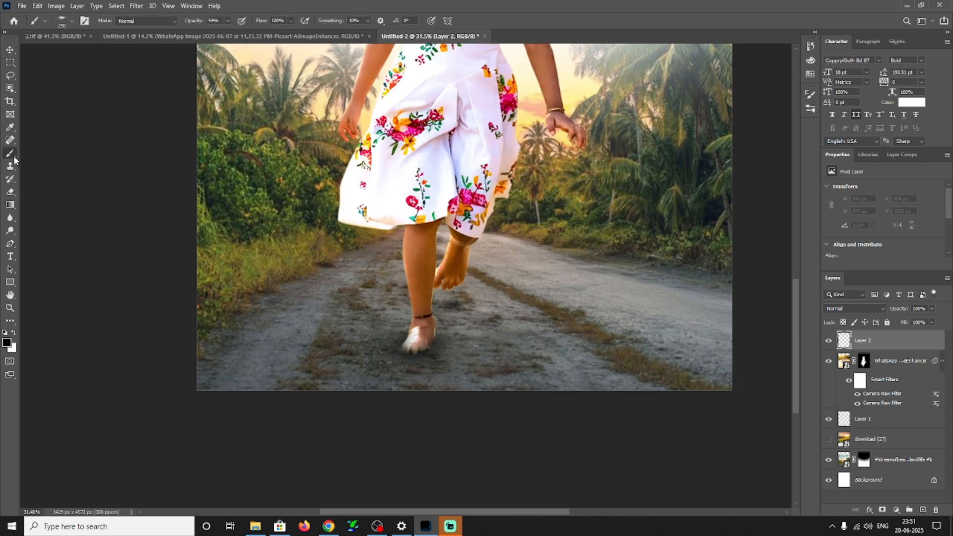
pyautogui.click(84, 21)
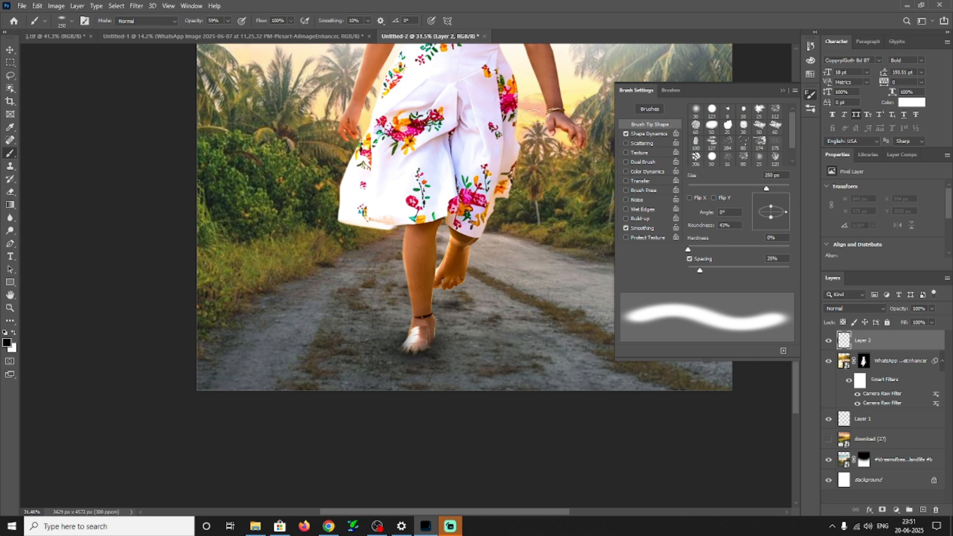
pyautogui.click(696, 110)
pyautogui.click(783, 91)
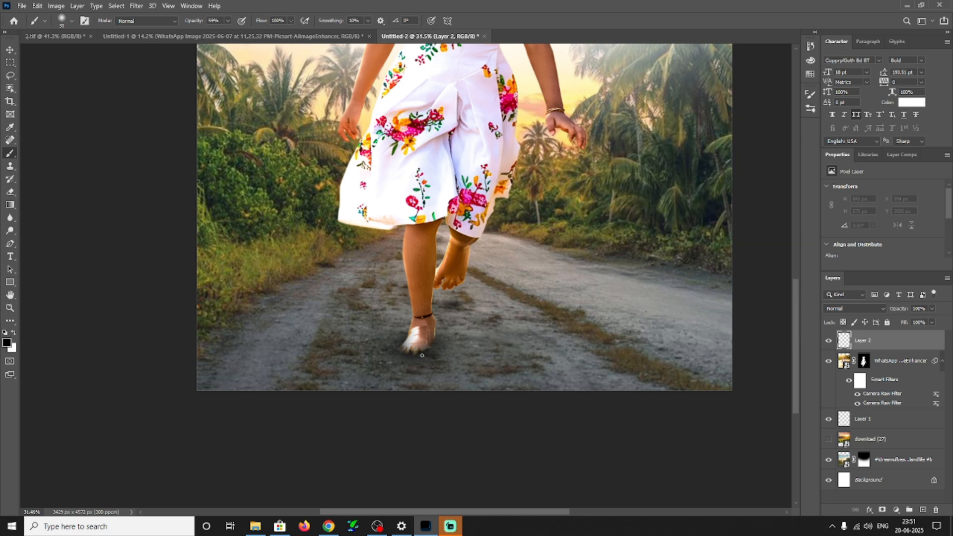
# Resize the soft round brush to 100 px to suit the standing foot's toes.
pyautogui.scroll(2, 422, 355)
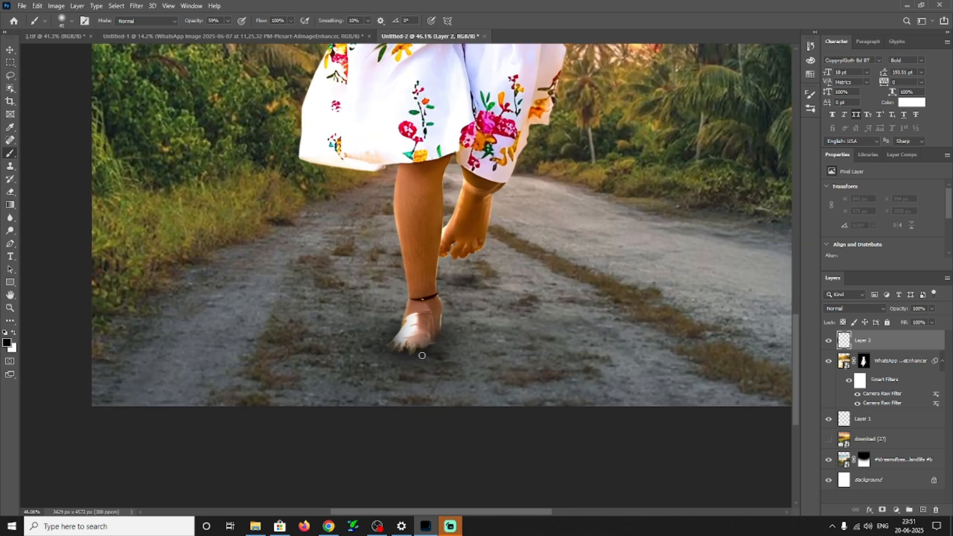
pyautogui.press(']')
pyautogui.press(']')
pyautogui.press(']')
pyautogui.press(']')
pyautogui.scroll(5, 421, 353)
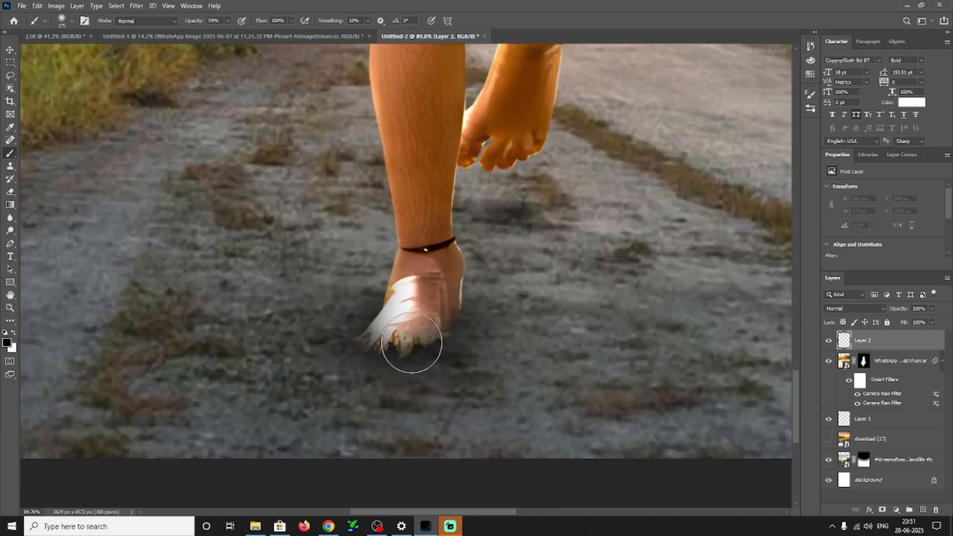
pyautogui.press('[')
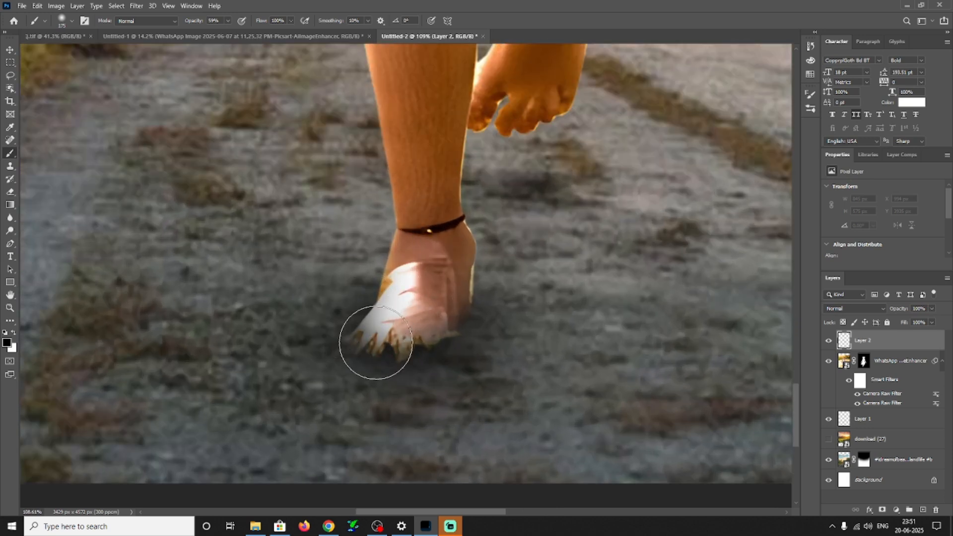
pyautogui.press('[')
pyautogui.press('[')
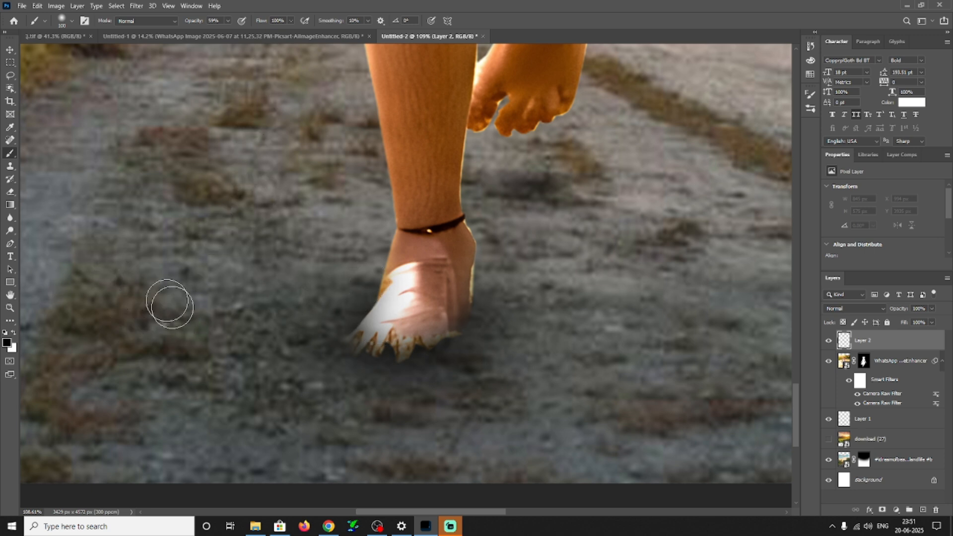
# Sample a dark grey road tone beside the standing foot as the brush colour.
pyautogui.scroll(-2, 327, 263)
pyautogui.scroll(-2, 327, 263)
pyautogui.scroll(1, 328, 277)
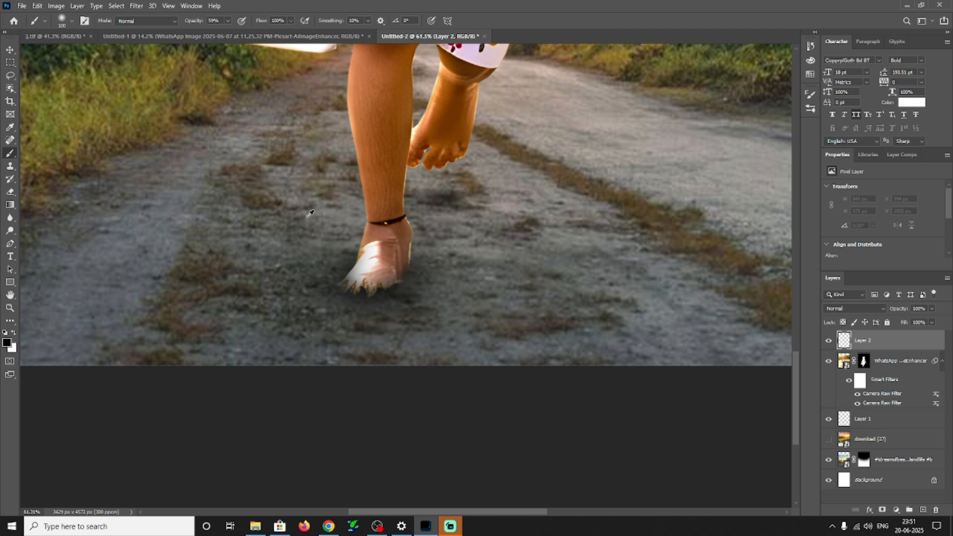
pyautogui.keyDown('alt'); pyautogui.click(322, 195); pyautogui.keyUp('alt')
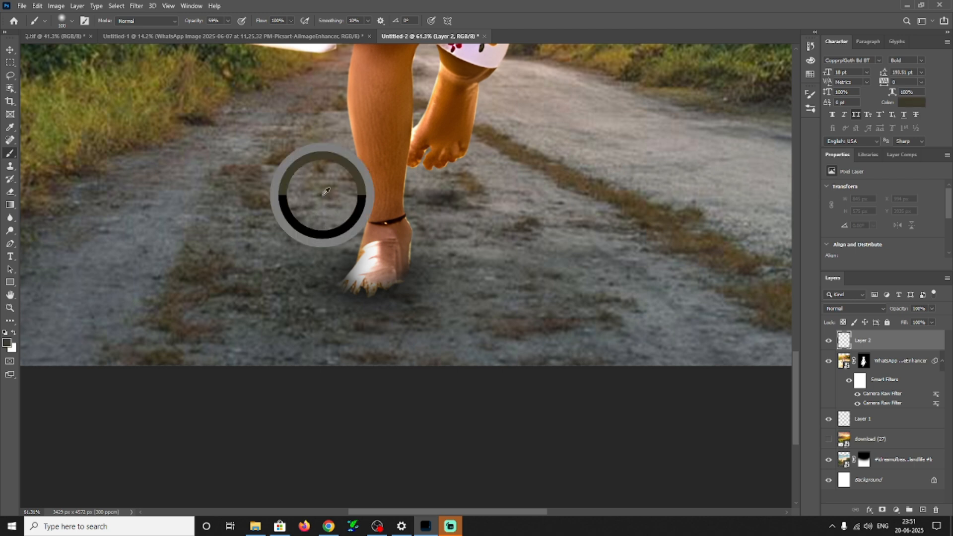
pyautogui.keyDown('alt'); pyautogui.click(275, 173); pyautogui.keyUp('alt')
pyautogui.keyDown('alt'); pyautogui.click(263, 201); pyautogui.keyUp('alt')
pyautogui.keyDown('alt'); pyautogui.click(328, 187); pyautogui.keyUp('alt')
pyautogui.scroll(-2, 333, 209)
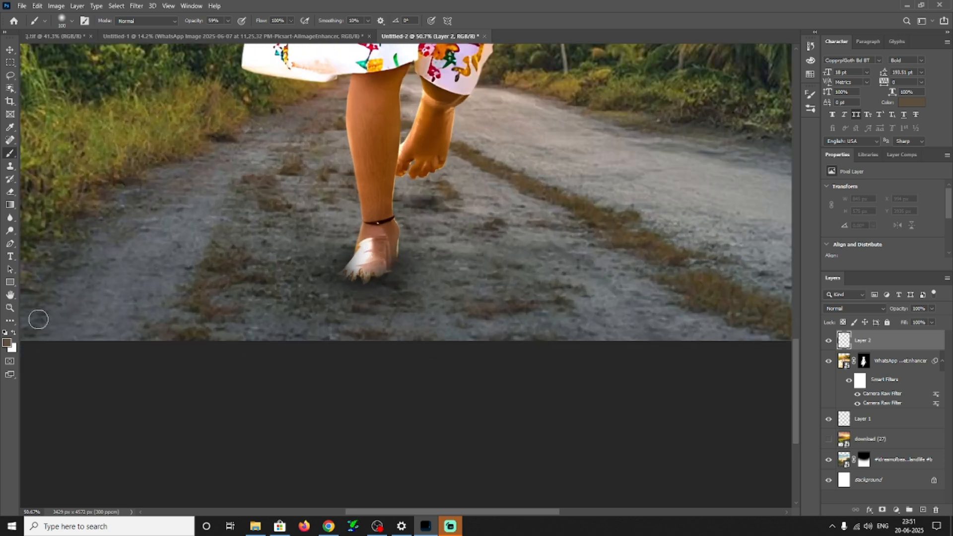
pyautogui.scroll(2, 268, 268)
pyautogui.keyDown('alt'); pyautogui.click(307, 214); pyautogui.keyUp('alt')
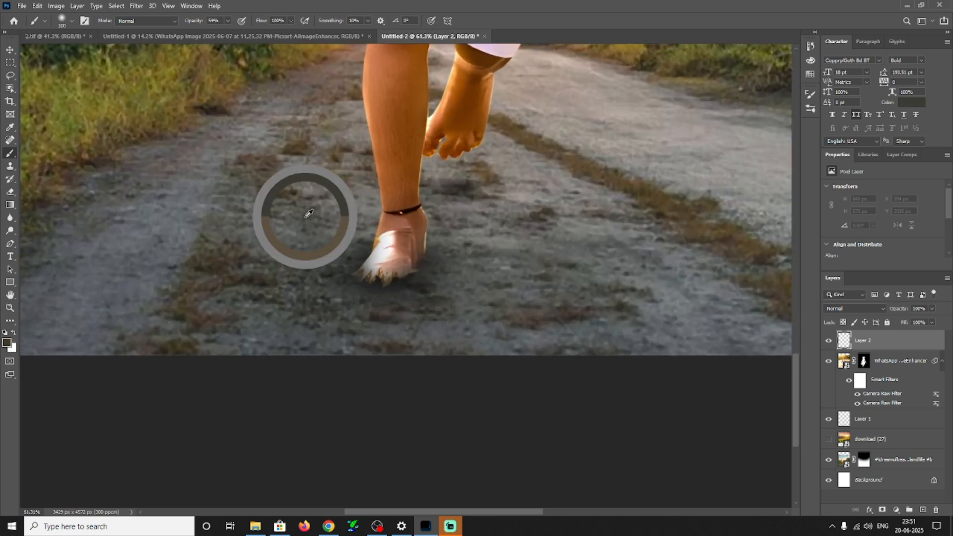
pyautogui.scroll(-2, 347, 218)
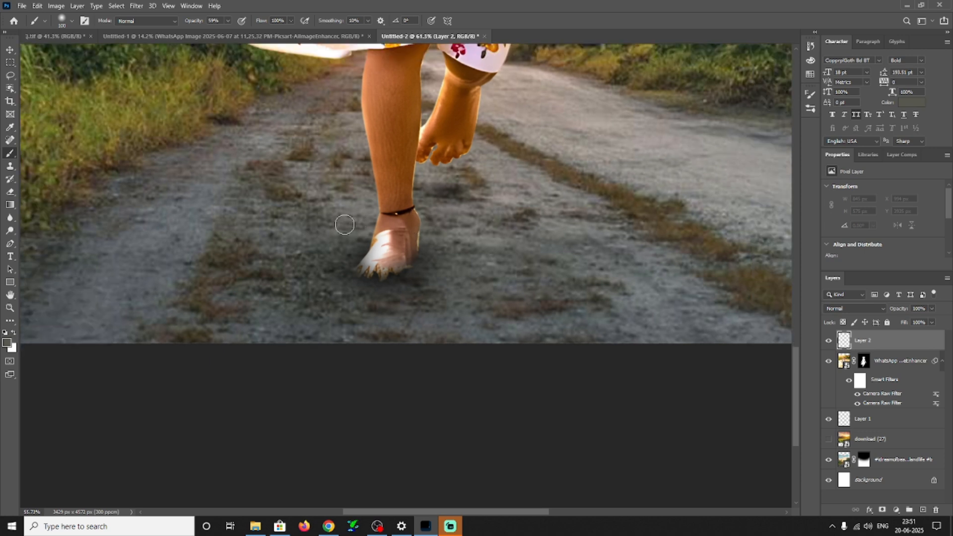
# Set the brush opacity to 20% and undo the trial stroke at the standing foot's edge.
pyautogui.moveTo(191, 22); pyautogui.dragTo(185, 24)
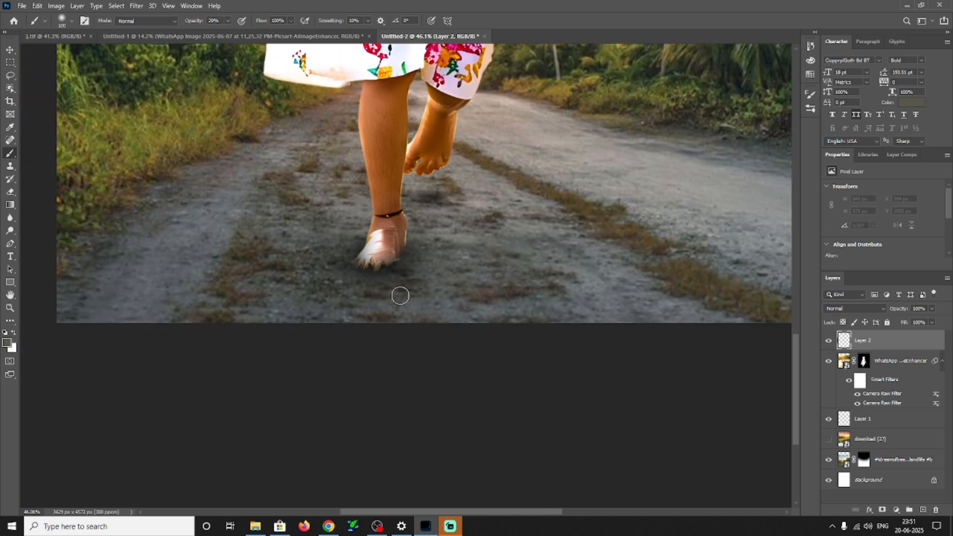
pyautogui.scroll(5, 404, 278)
pyautogui.scroll(2, 397, 238)
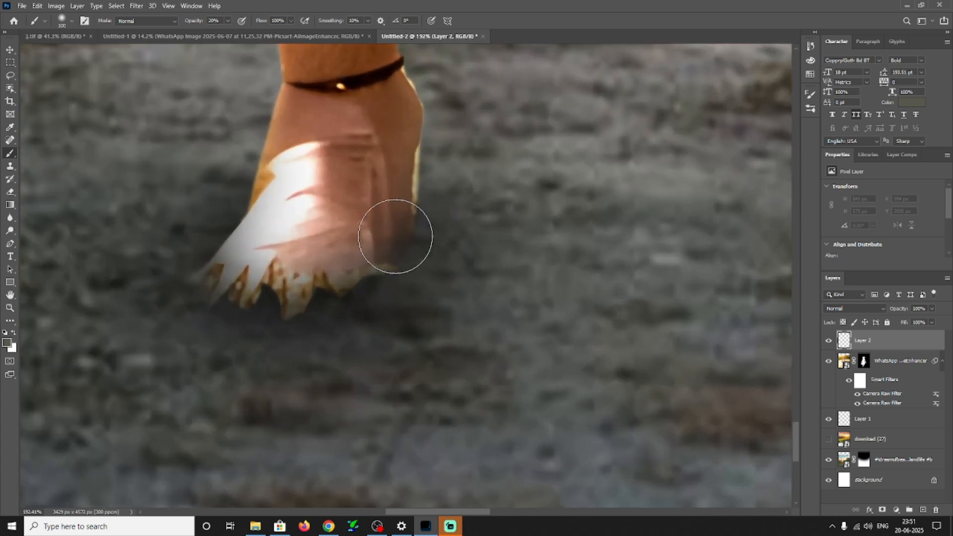
pyautogui.hotkey('ctrl', 'z')
# Shrink the brush to 60 px and paint the sampled road colour softly around the standing foot's heel, sides and ragged toes.
pyautogui.press('[')
pyautogui.press('[')
pyautogui.press('[')
pyautogui.press('[')
pyautogui.moveTo(411, 156)
pyautogui.mouseDown()
pyautogui.moveTo(415, 175)
pyautogui.moveTo(369, 271)
pyautogui.mouseUp()
pyautogui.moveTo(302, 307)
pyautogui.mouseDown()
pyautogui.moveTo(299, 291)
pyautogui.moveTo(230, 272)
pyautogui.moveTo(210, 283)
pyautogui.mouseUp()
pyautogui.moveTo(247, 186)
pyautogui.mouseDown()
pyautogui.moveTo(234, 252)
pyautogui.moveTo(265, 105)
pyautogui.moveTo(248, 198)
pyautogui.mouseUp()
pyautogui.scroll(-7, 425, 146)
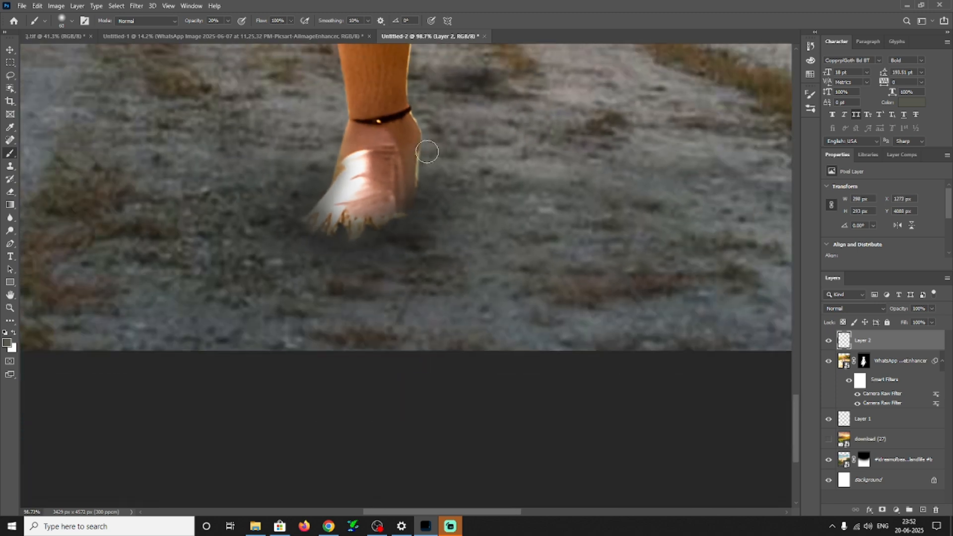
pyautogui.moveTo(423, 129)
pyautogui.mouseDown()
pyautogui.moveTo(416, 206)
pyautogui.moveTo(379, 257)
pyautogui.mouseUp()
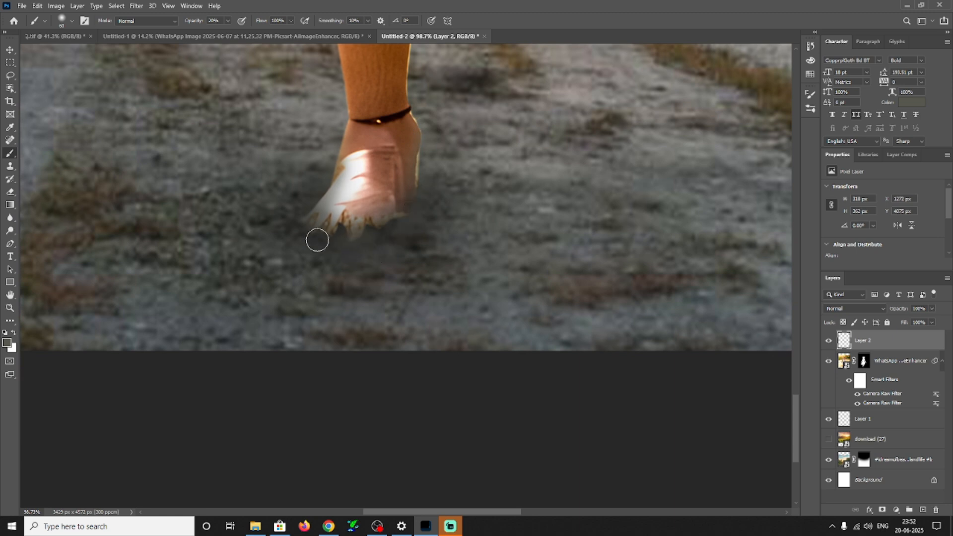
pyautogui.scroll(-3, 347, 238)
pyautogui.scroll(-6, 347, 238)
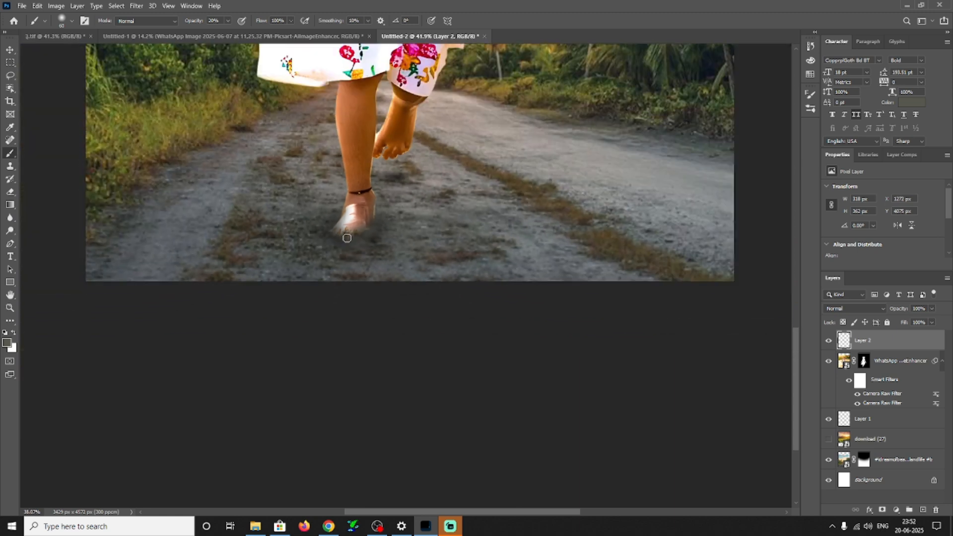
# Clip the painted foot-blending layer to the girl's cutout layer below it.
pyautogui.scroll(1, 427, 390)
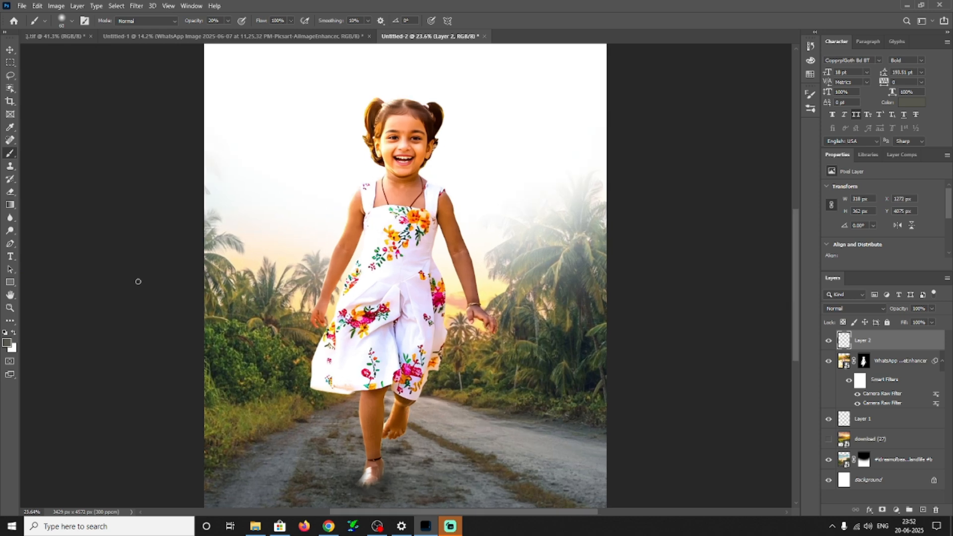
pyautogui.click(10, 49)
pyautogui.scroll(-1, 752, 397)
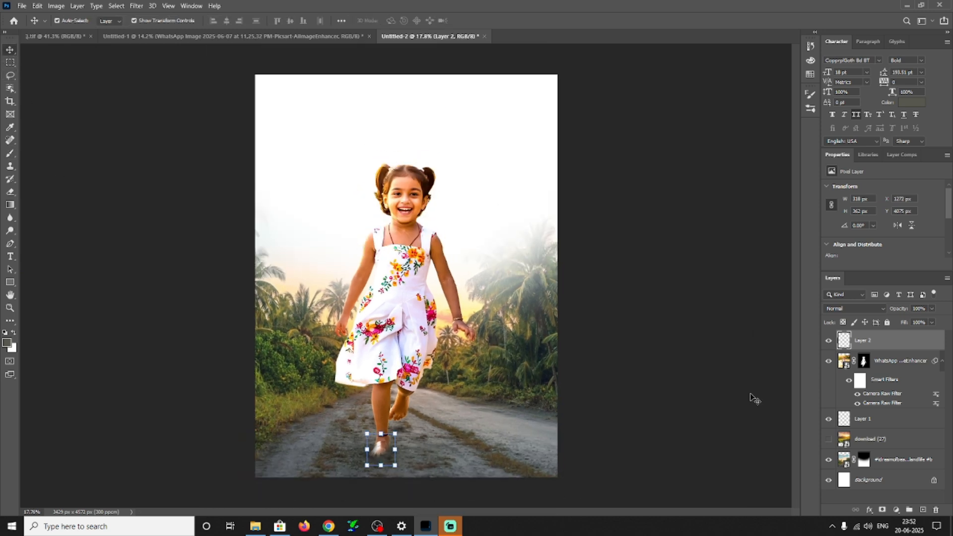
pyautogui.press('ctrl')
pyautogui.scroll(-1, 682, 370)
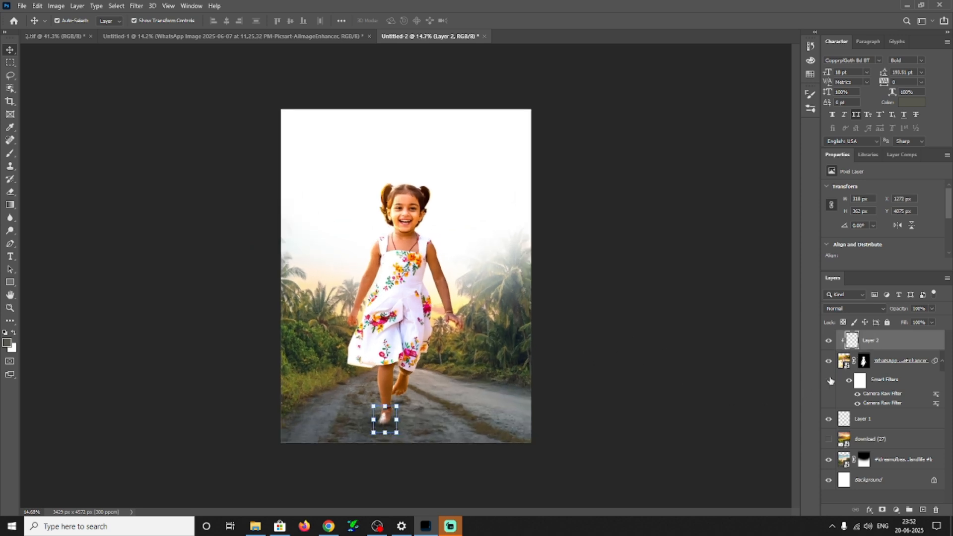
# Examine the girl's feet, their painted shadows and the road blending both up close and in the whole poster.
pyautogui.scroll(6, 453, 397)
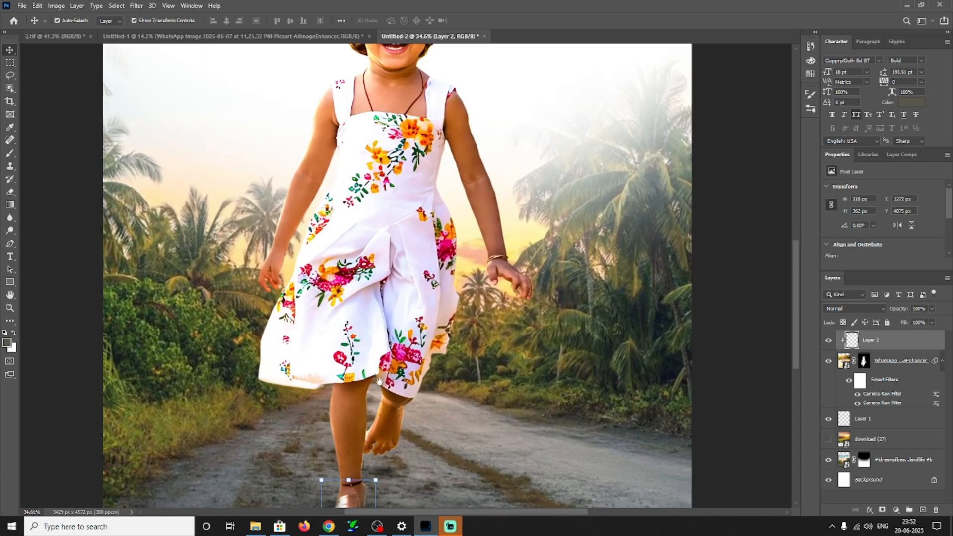
pyautogui.moveTo(379, 380); pyautogui.dragTo(388, 309)
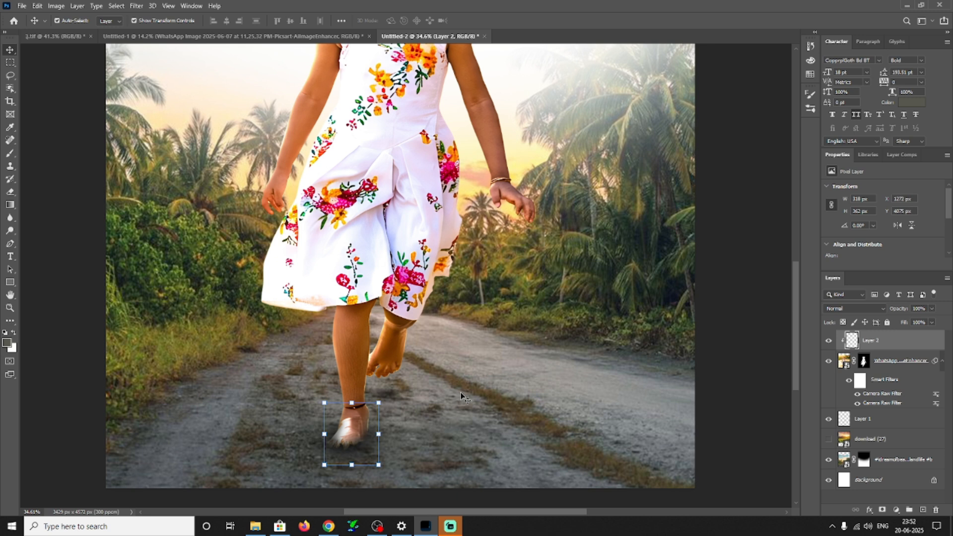
pyautogui.scroll(-4, 432, 388)
pyautogui.scroll(5, 378, 444)
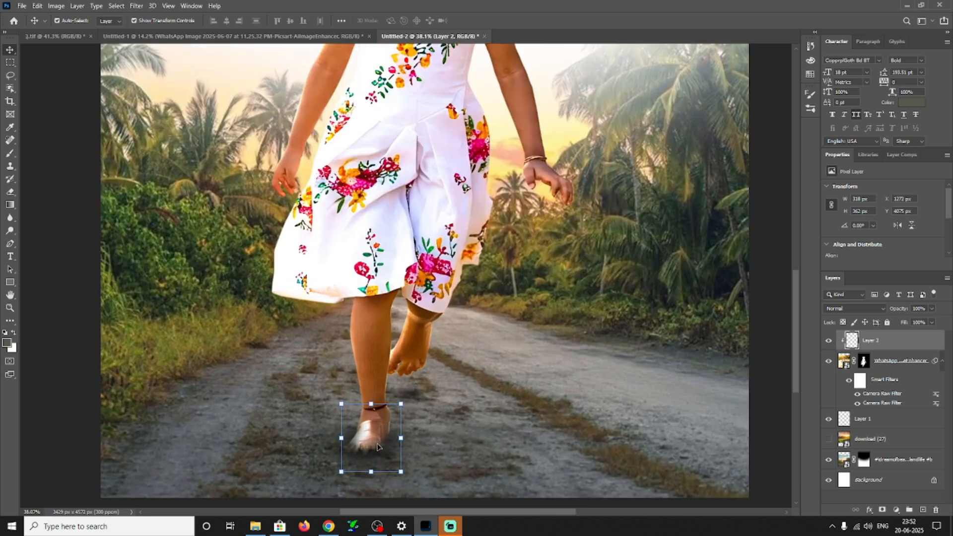
pyautogui.scroll(-2, 392, 347)
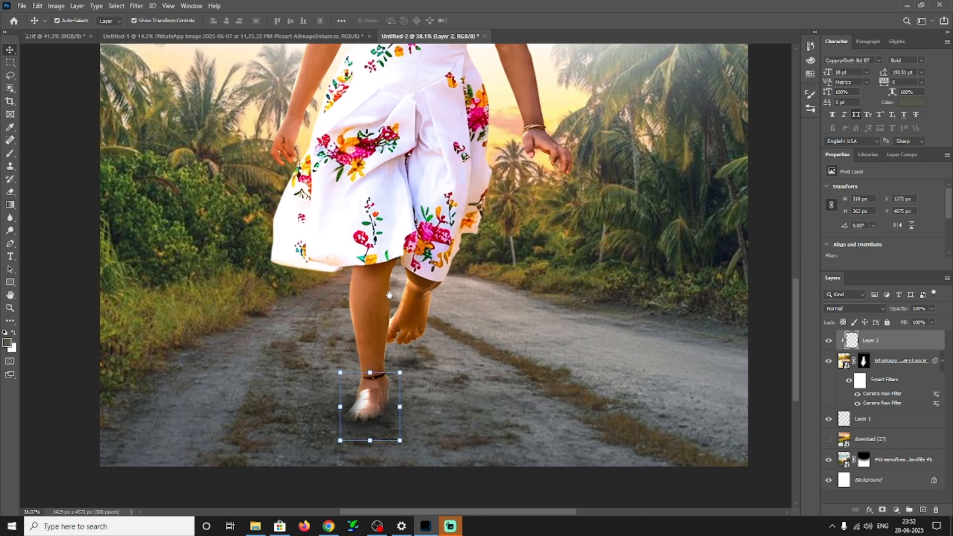
pyautogui.scroll(3, 382, 372)
pyautogui.click(380, 378)
pyautogui.scroll(-4, 380, 378)
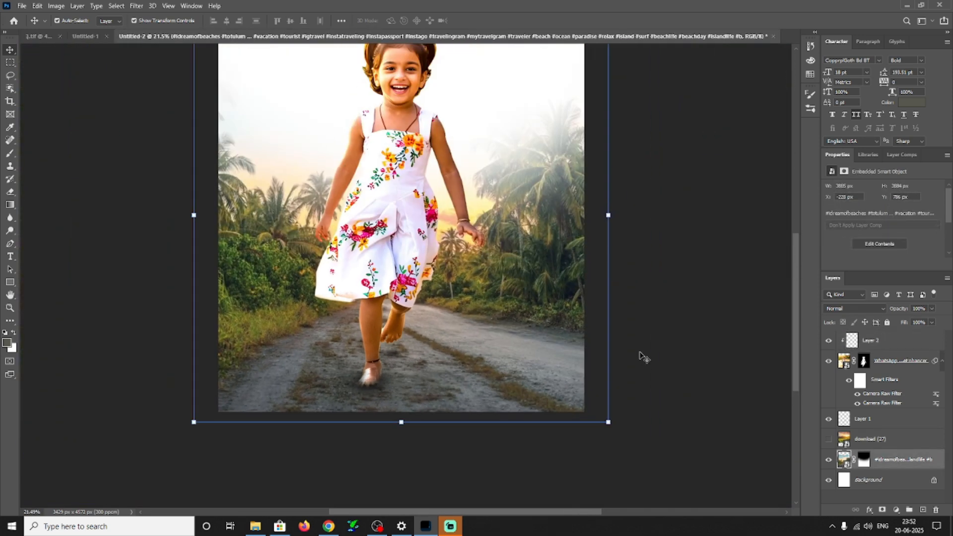
pyautogui.click(670, 342)
pyautogui.scroll(3, 373, 338)
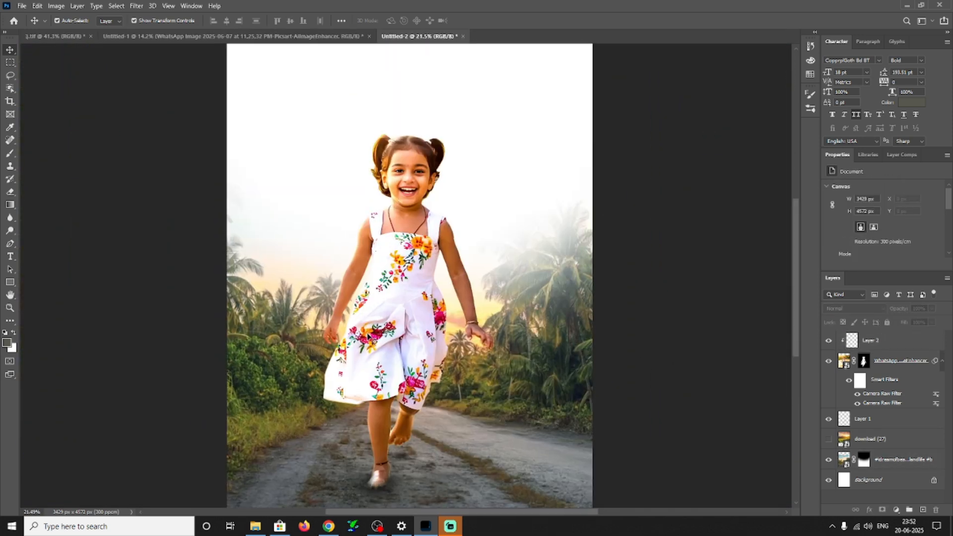
pyautogui.scroll(4, 406, 444)
pyautogui.moveTo(373, 419); pyautogui.dragTo(371, 304)
pyautogui.scroll(-5, 514, 418)
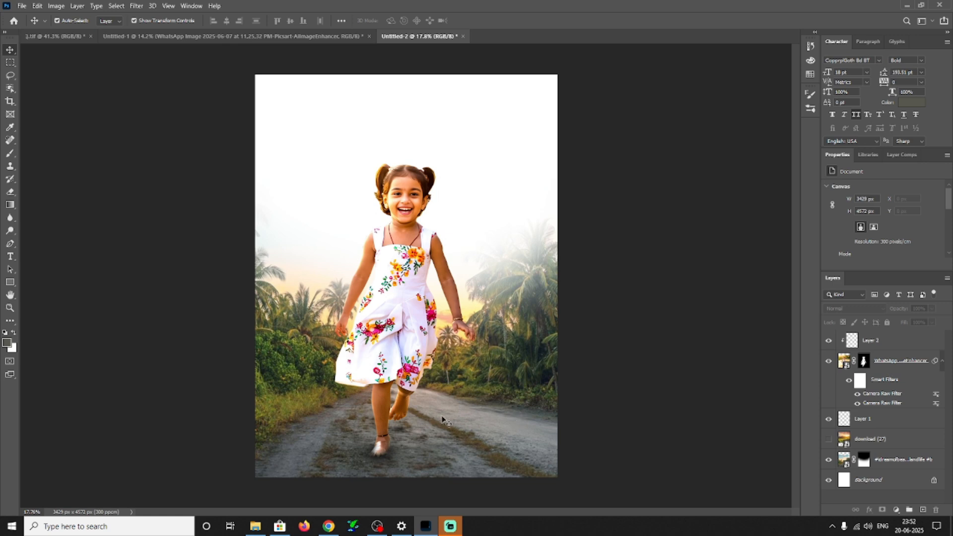
pyautogui.scroll(4, 445, 421)
pyautogui.moveTo(397, 347); pyautogui.dragTo(398, 315)
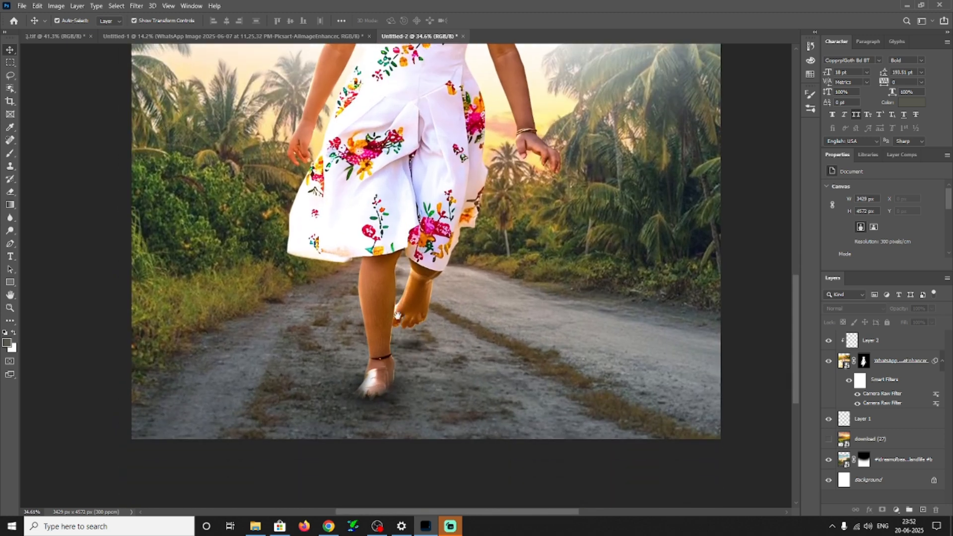
# Target the layer mask of the girl's cutout and shrink the eraser to 400 px for work at the standing foot.
pyautogui.scroll(1, 398, 315)
pyautogui.click(403, 312)
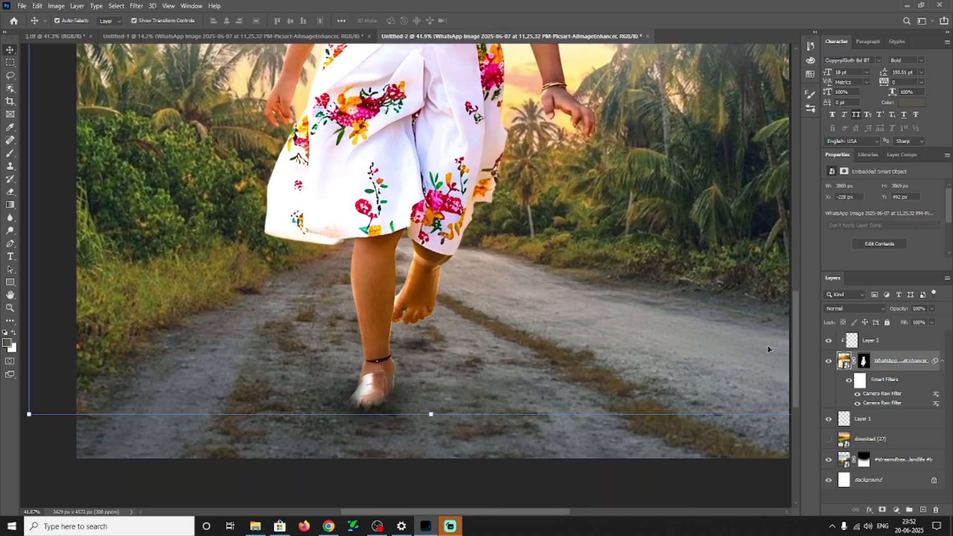
pyautogui.click(864, 362)
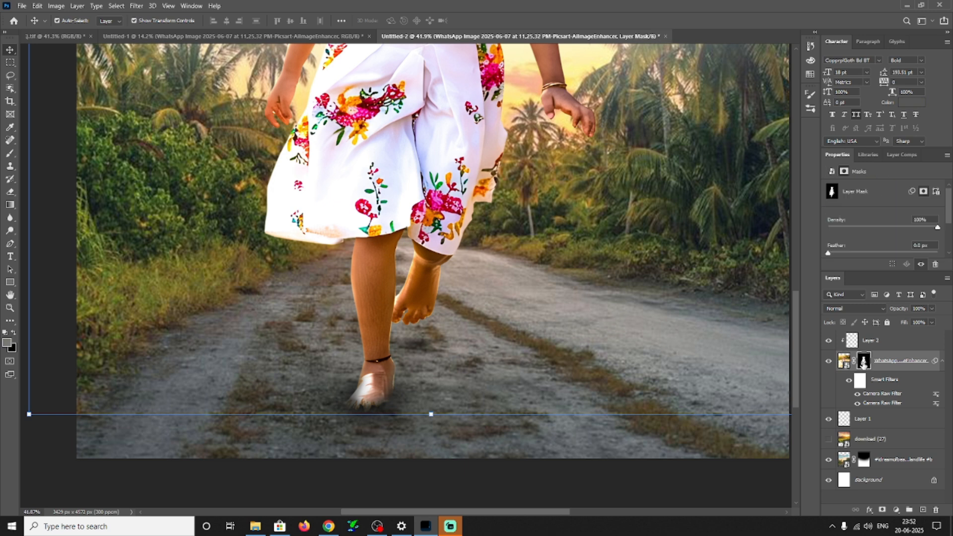
pyautogui.scroll(-2, 684, 323)
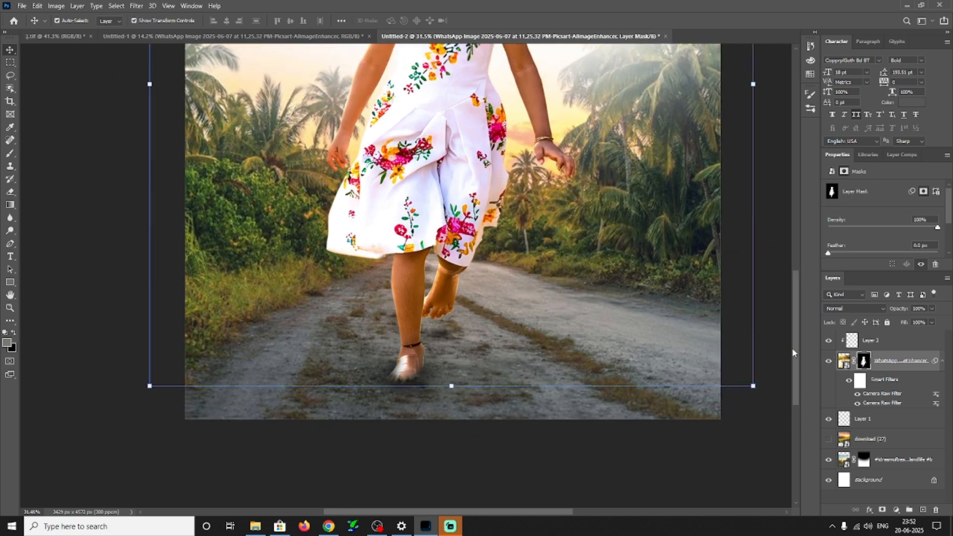
pyautogui.click(9, 192)
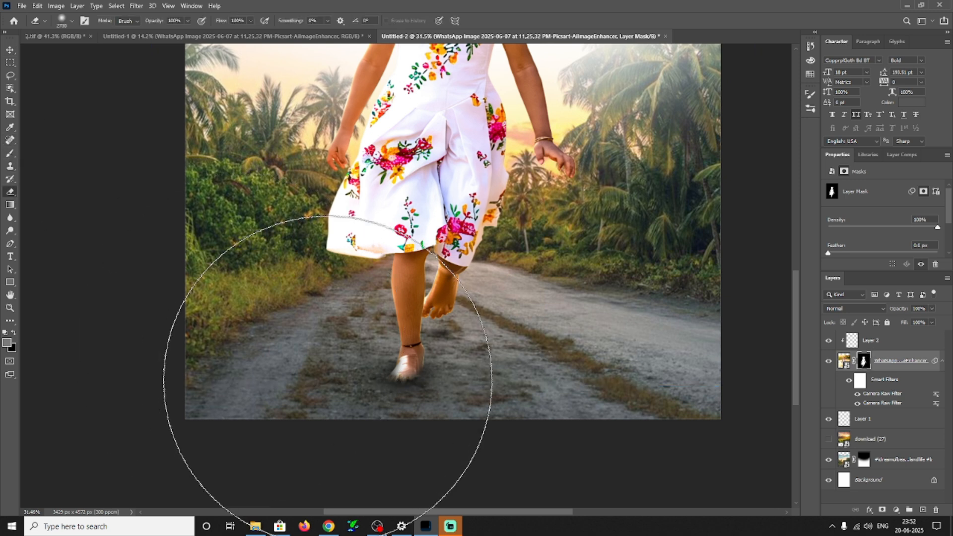
pyautogui.scroll(2, 328, 381)
pyautogui.press('[')
pyautogui.press('[')
pyautogui.press('[')
pyautogui.press('[')
pyautogui.press('[')
pyautogui.press('[')
pyautogui.press('[')
pyautogui.press('[')
pyautogui.press('[')
pyautogui.press('[')
pyautogui.press('[')
pyautogui.press('[')
pyautogui.press('[')
pyautogui.press('[')
pyautogui.press('[')
pyautogui.press('[')
pyautogui.scroll(1, 429, 404)
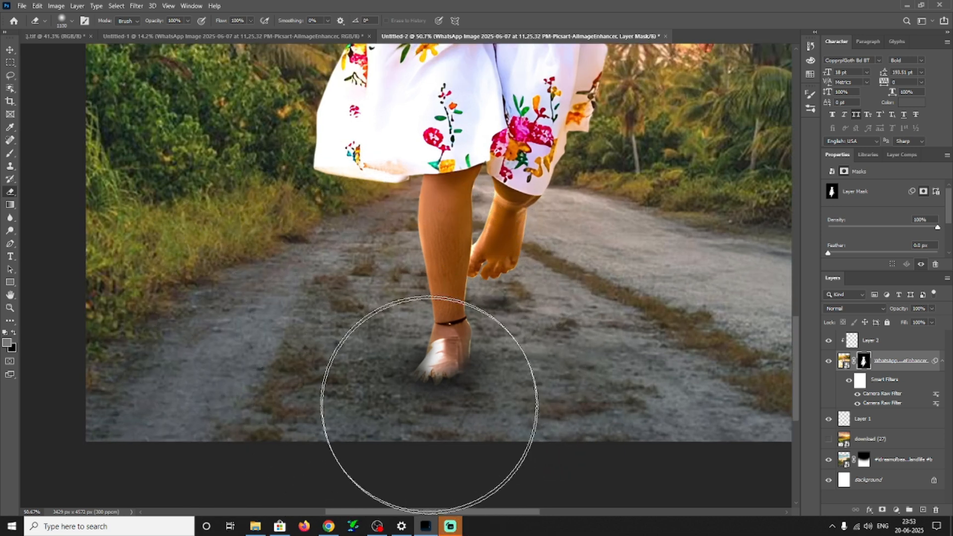
pyautogui.scroll(2, 428, 404)
pyautogui.press('[')
pyautogui.press('[')
pyautogui.press('[')
pyautogui.press('[')
pyautogui.press('[')
pyautogui.press('[')
pyautogui.press('[')
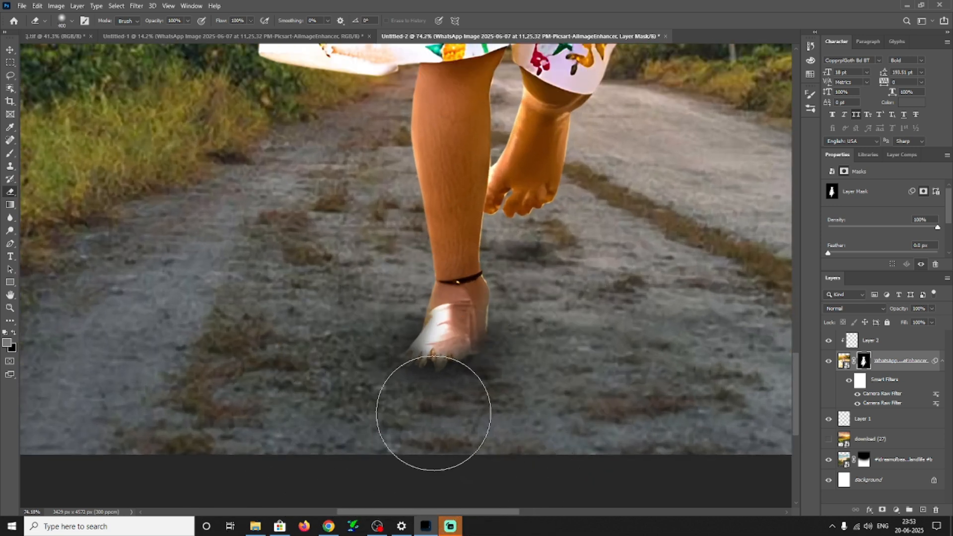
# Set the eraser to 68% opacity and 200 px, and soften the mask along the standing foot's toes.
pyautogui.moveTo(162, 24); pyautogui.dragTo(143, 28)
pyautogui.press('[')
pyautogui.press('[')
pyautogui.press('[')
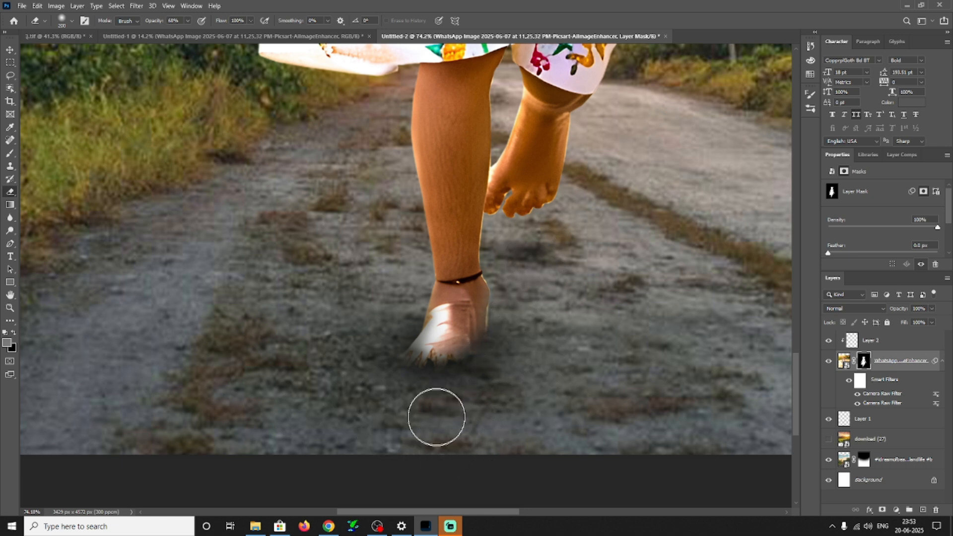
# Check how the girl and her softened foot edge sit in the full composition, with no layer selected.
pyautogui.scroll(-6, 436, 417)
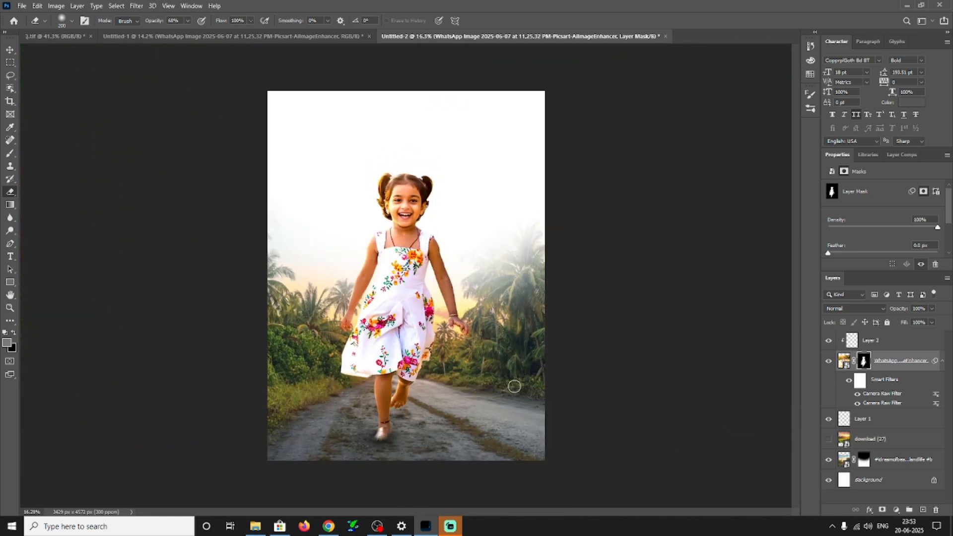
pyautogui.click(10, 50)
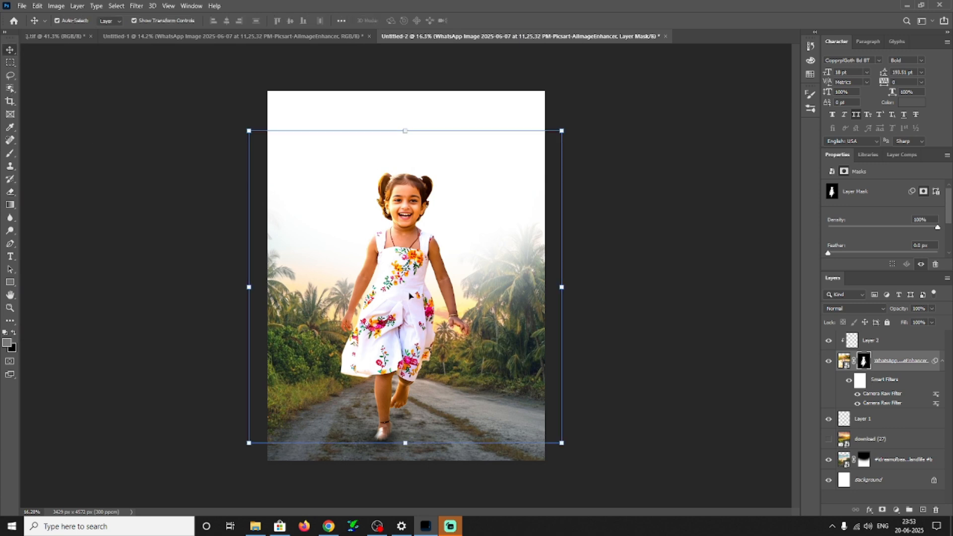
pyautogui.scroll(2, 416, 311)
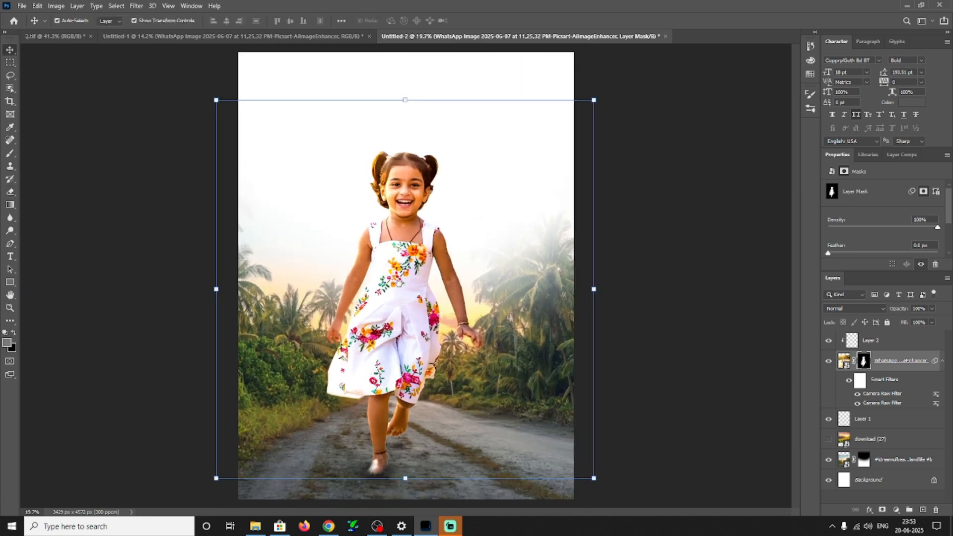
pyautogui.scroll(-3, 399, 285)
pyautogui.click(622, 345)
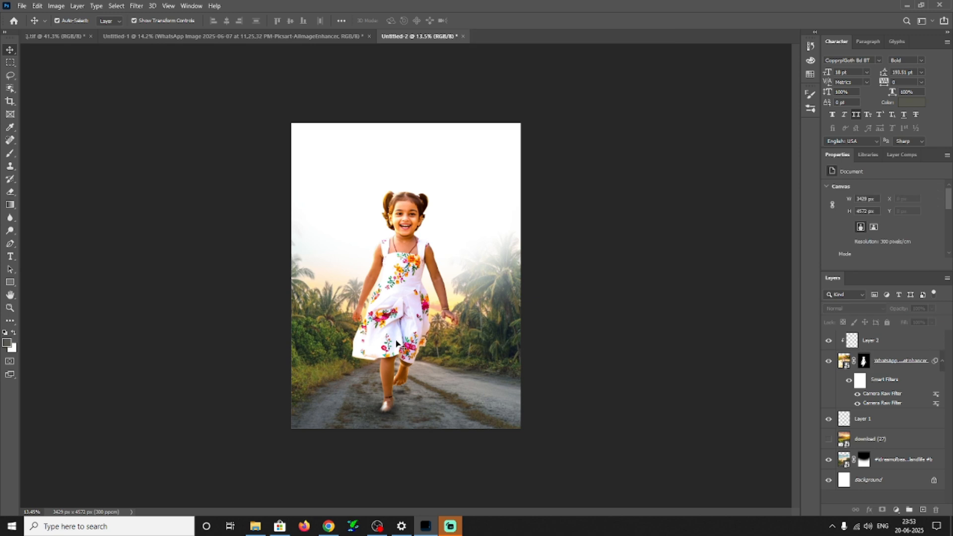
pyautogui.scroll(1, 402, 342)
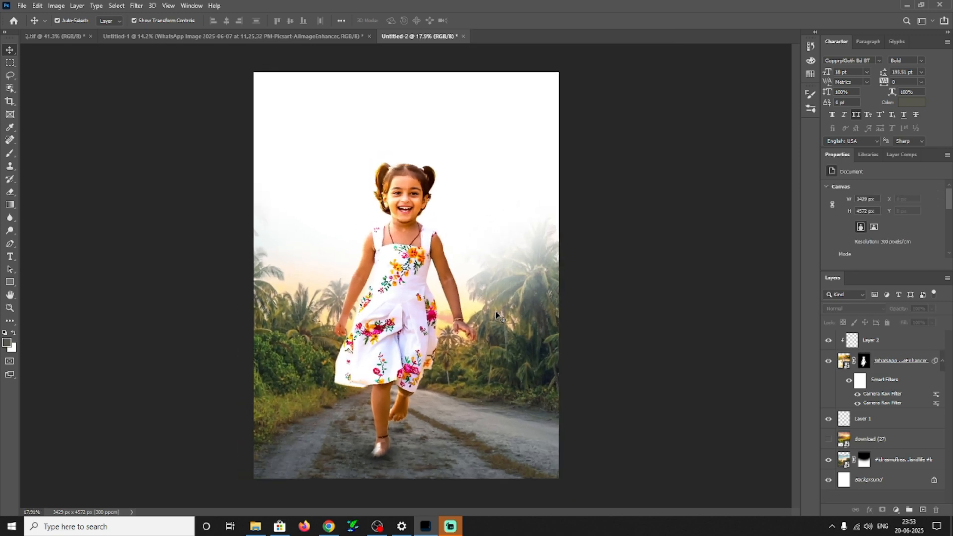
pyautogui.scroll(-1, 403, 337)
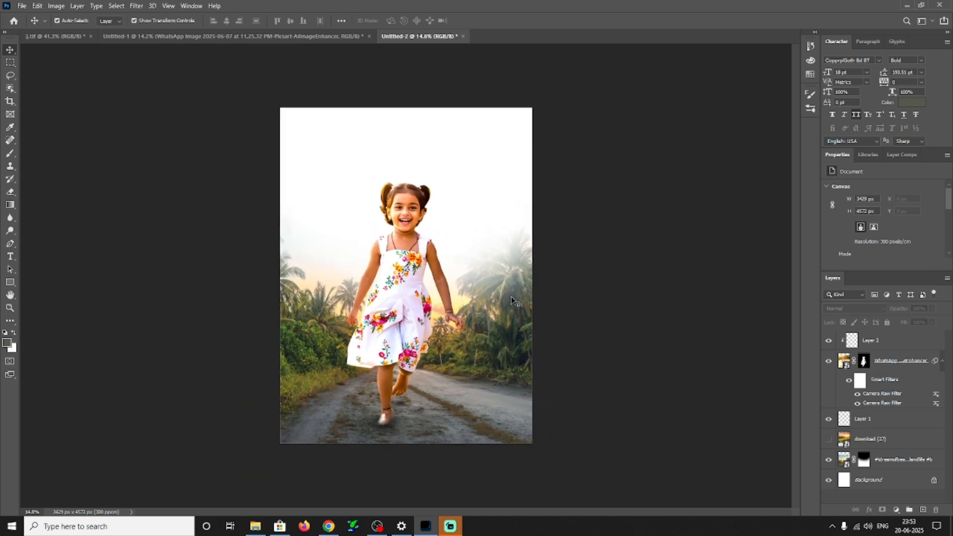
pyautogui.scroll(2, 502, 270)
pyautogui.scroll(-2, 376, 416)
# Lock the road photo layer completely.
pyautogui.click(451, 419)
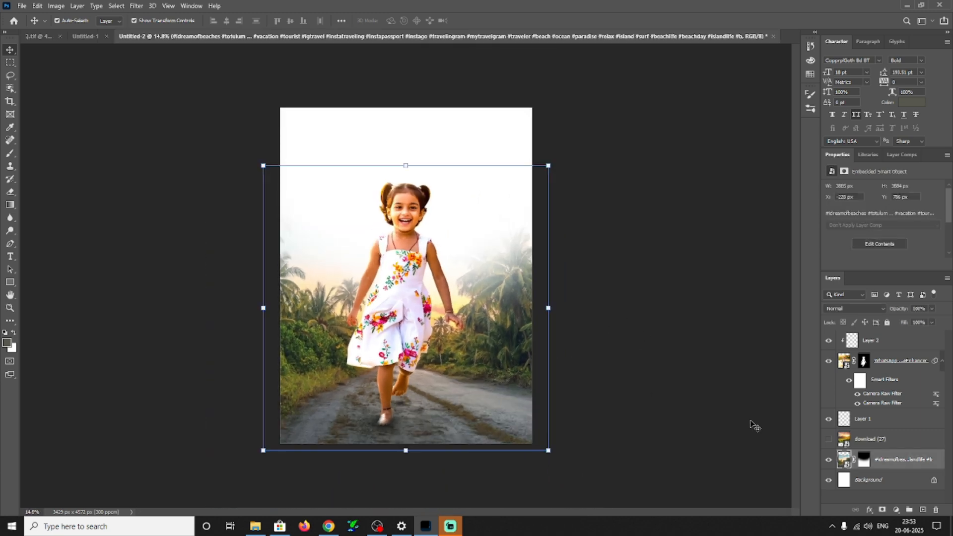
pyautogui.click(887, 323)
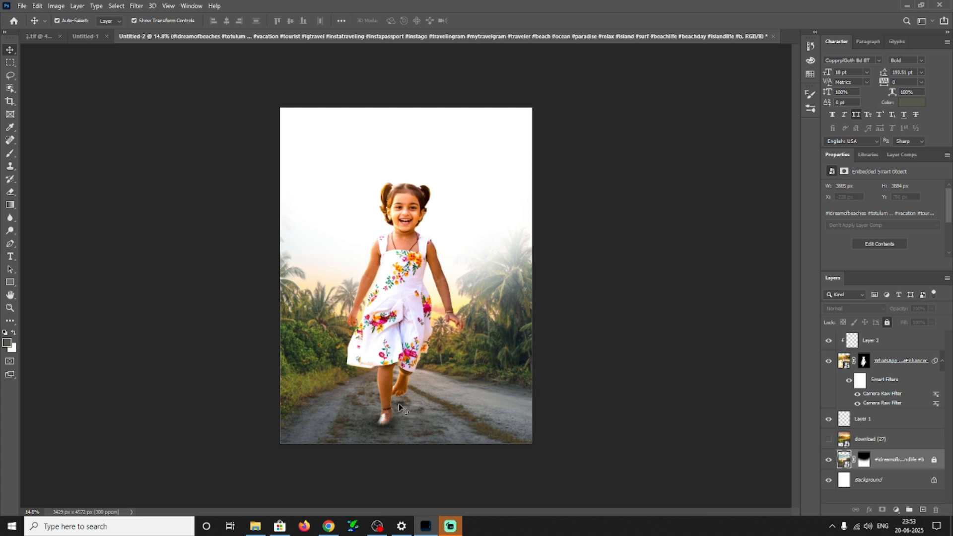
pyautogui.scroll(1, 403, 428)
pyautogui.scroll(1, 400, 469)
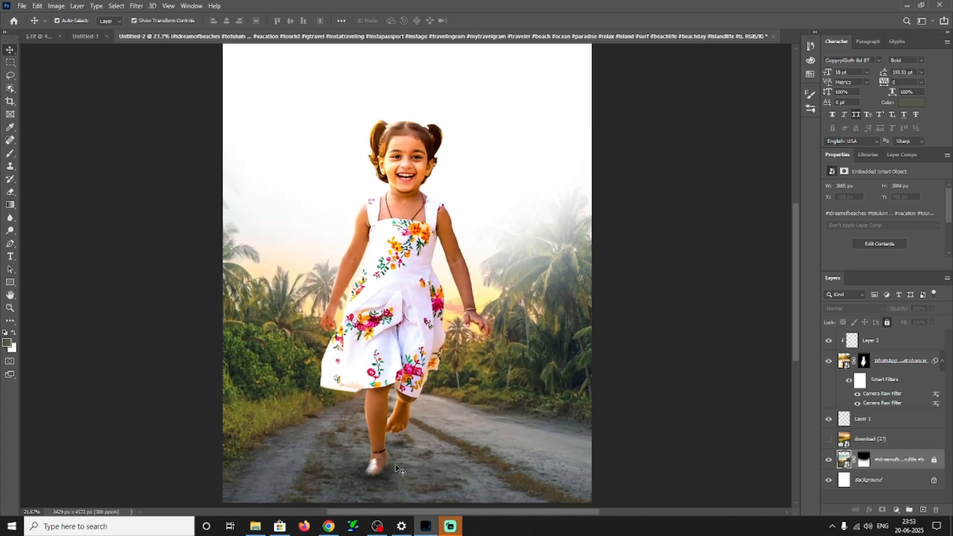
pyautogui.scroll(-2, 397, 468)
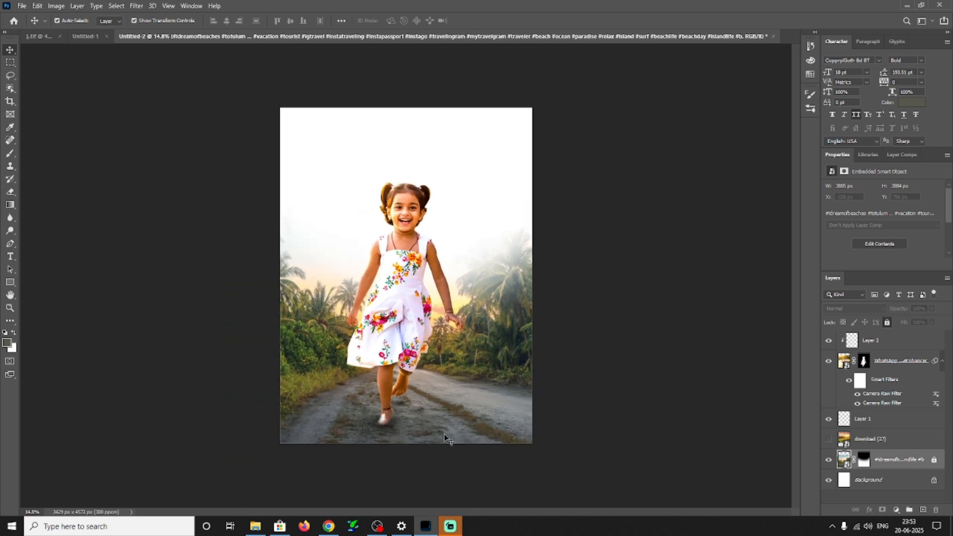
pyautogui.scroll(1, 443, 413)
pyautogui.scroll(1, 443, 413)
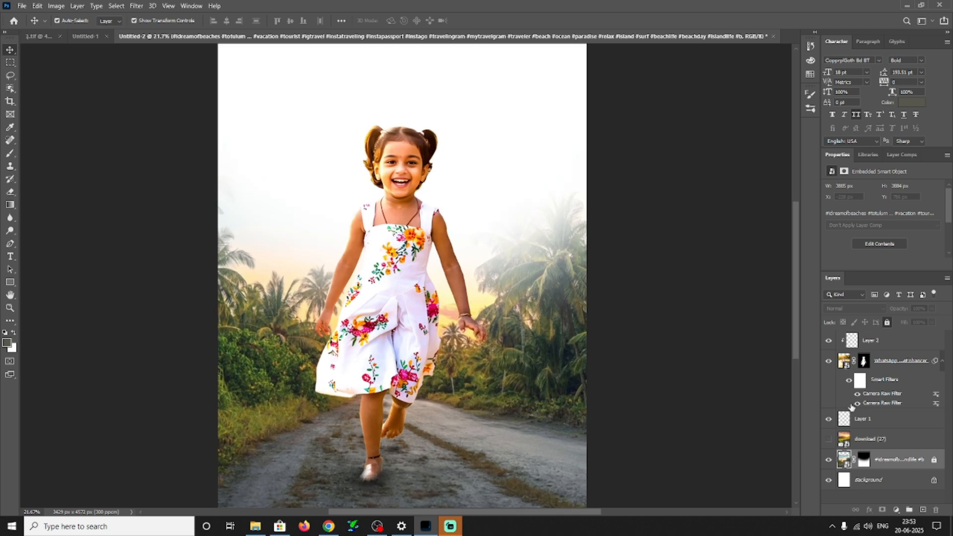
# Lock the foot shadow layer, the clipped foot-blending layer and the girl's cutout layer completely.
pyautogui.click(881, 422)
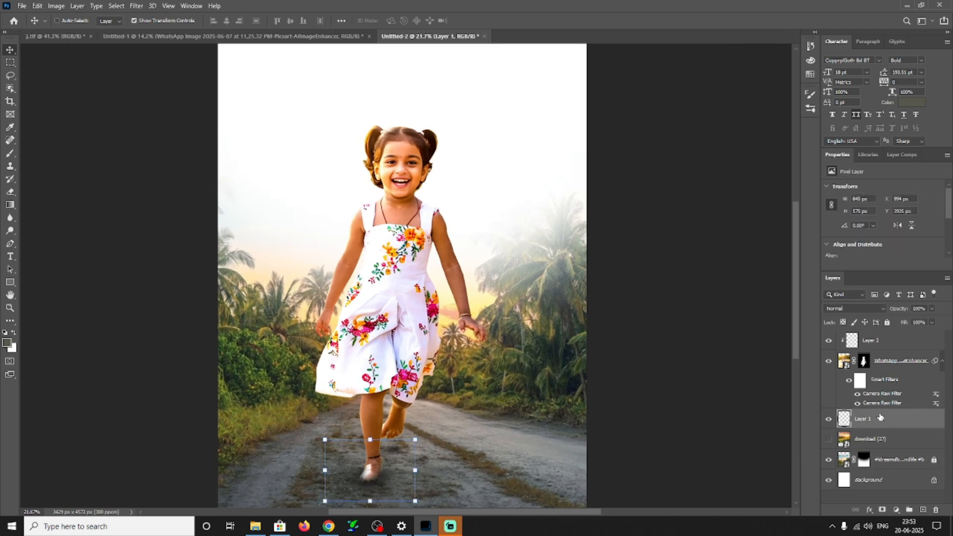
pyautogui.keyDown('ctrl'); pyautogui.click(879, 344); pyautogui.keyUp('ctrl')
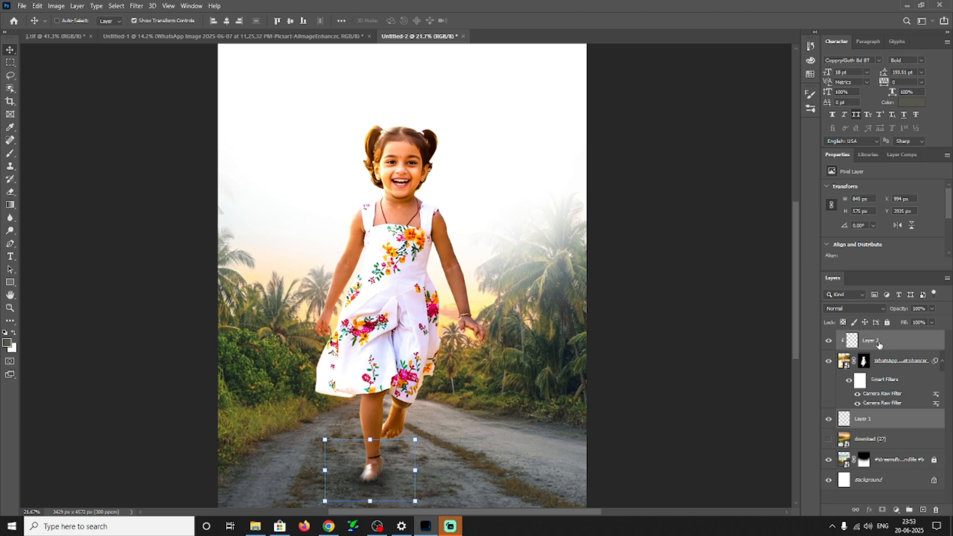
pyautogui.click(886, 323)
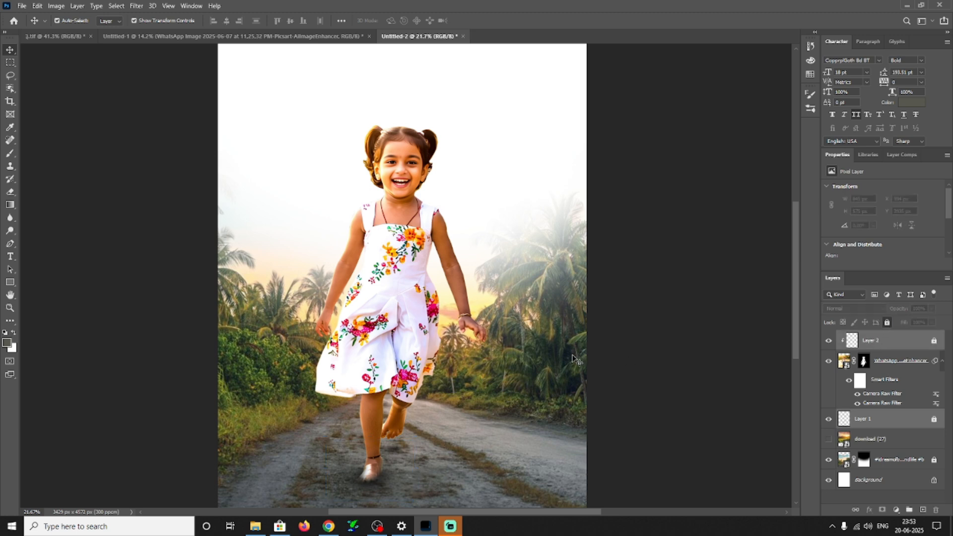
pyautogui.scroll(-1, 580, 358)
pyautogui.click(895, 366)
pyautogui.click(887, 322)
pyautogui.scroll(-1, 466, 315)
pyautogui.scroll(1, 466, 315)
pyautogui.scroll(-1, 466, 315)
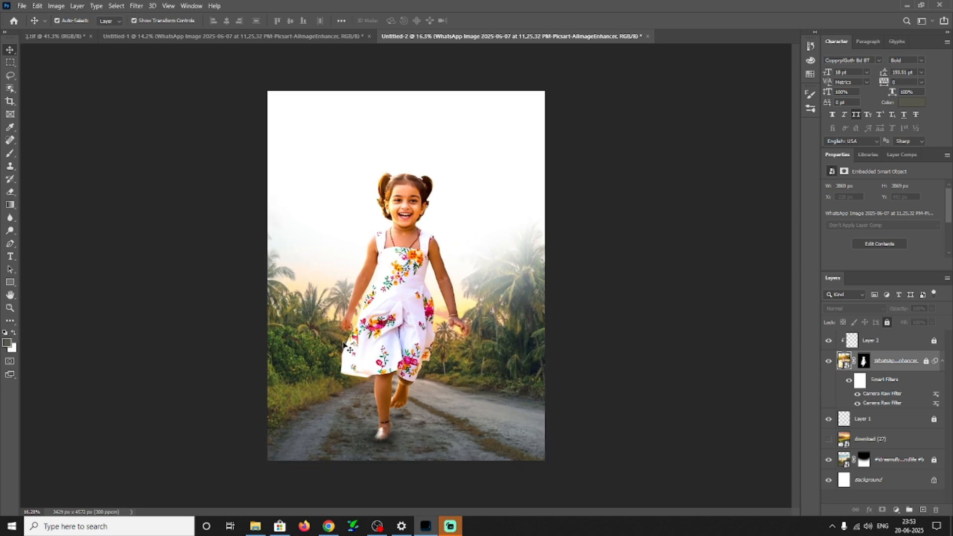
pyautogui.scroll(3, 343, 345)
pyautogui.scroll(-4, 386, 334)
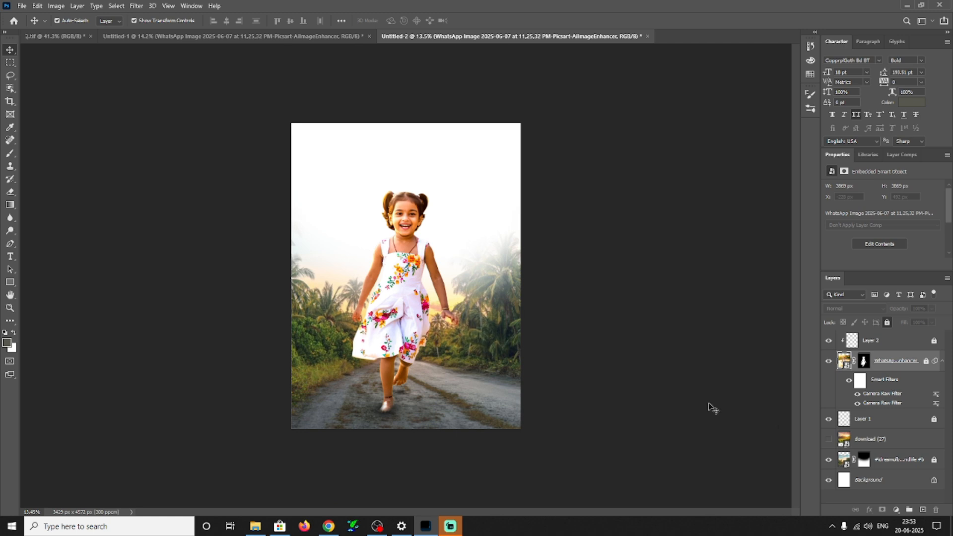
# Show the hidden sunset landscape layer "download (27)" behind the girl.
pyautogui.click(829, 439)
pyautogui.scroll(-1, 447, 272)
pyautogui.scroll(3, 446, 272)
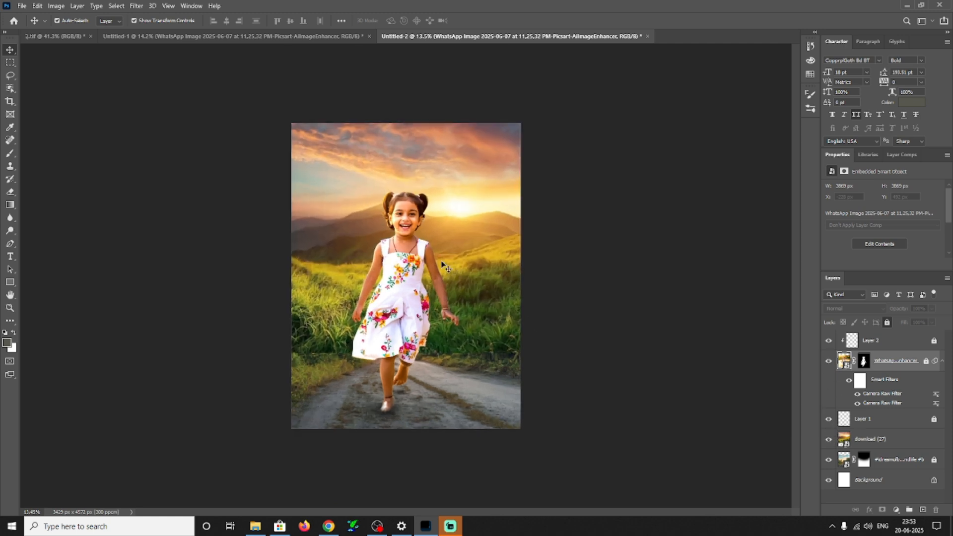
# Move the sunset landscape down to about X -97, Y 111 px and check how the girl sits against it.
pyautogui.scroll(-3, 447, 272)
pyautogui.moveTo(478, 260); pyautogui.dragTo(480, 269)
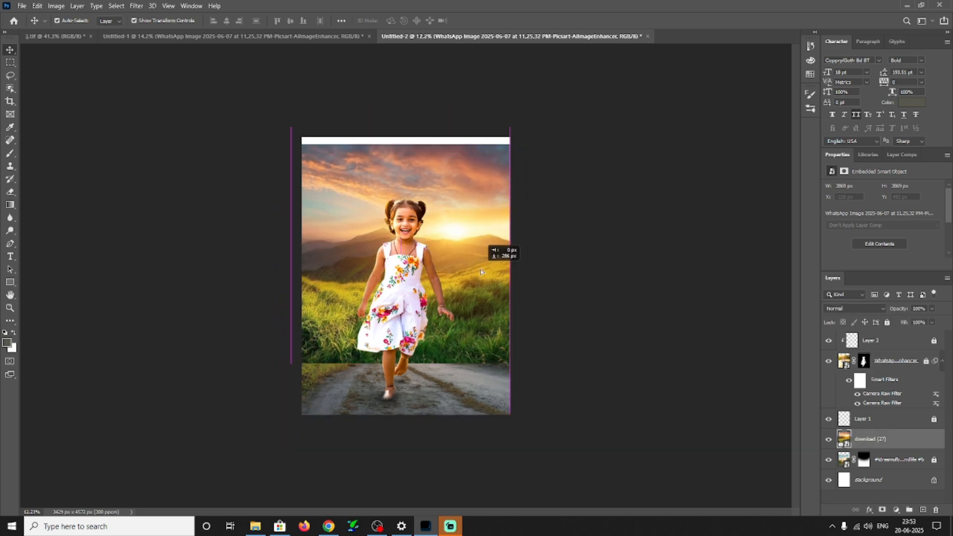
pyautogui.scroll(4, 479, 259)
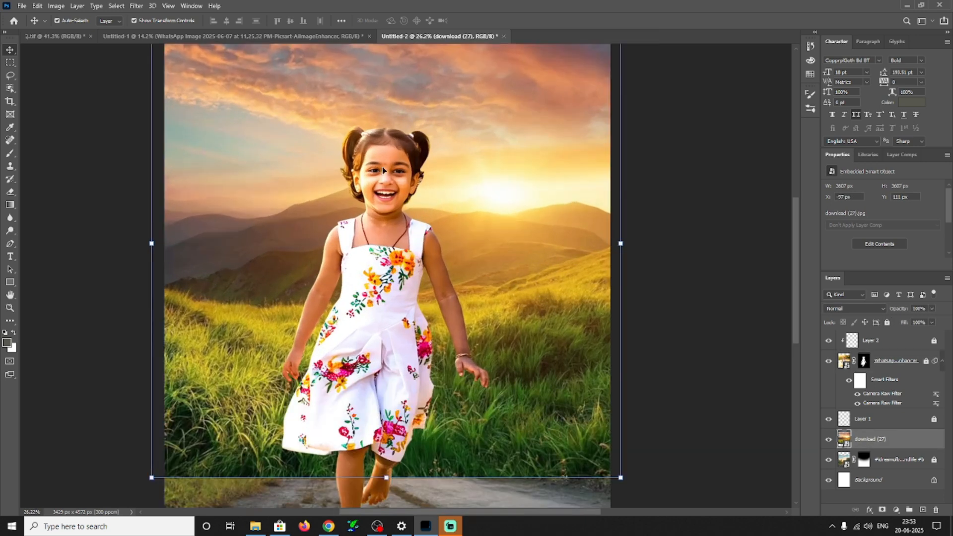
pyautogui.scroll(-1, 383, 170)
pyautogui.scroll(2, 367, 164)
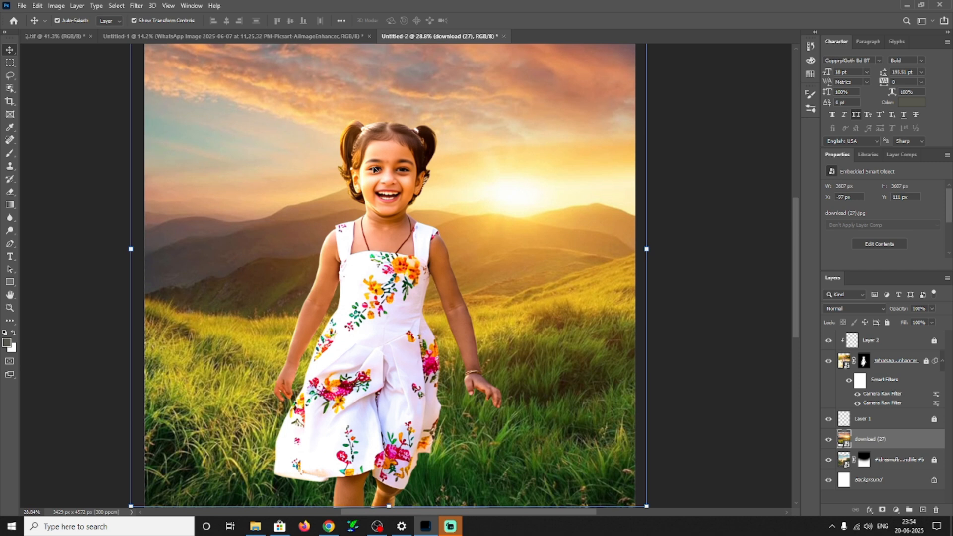
pyautogui.scroll(-1, 372, 183)
pyautogui.scroll(1, 388, 191)
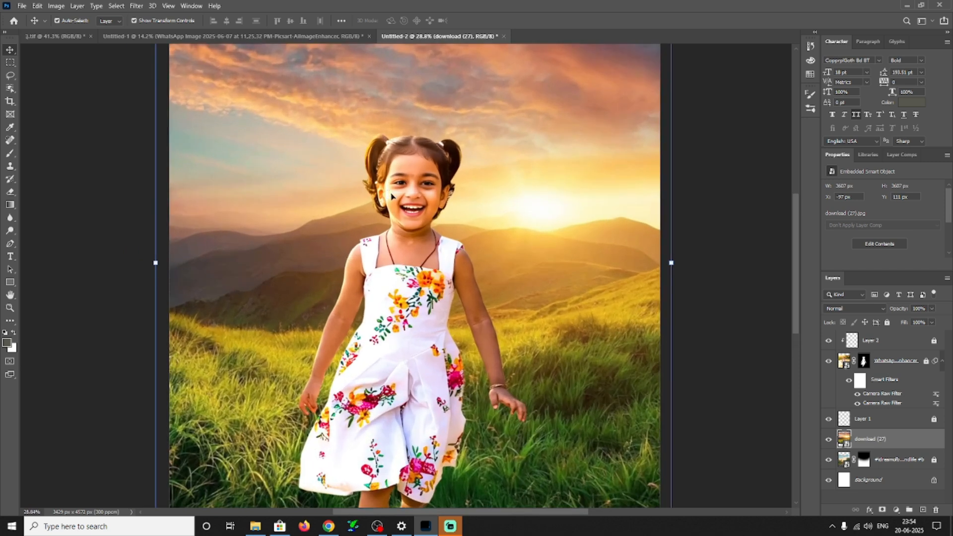
pyautogui.scroll(1, 431, 231)
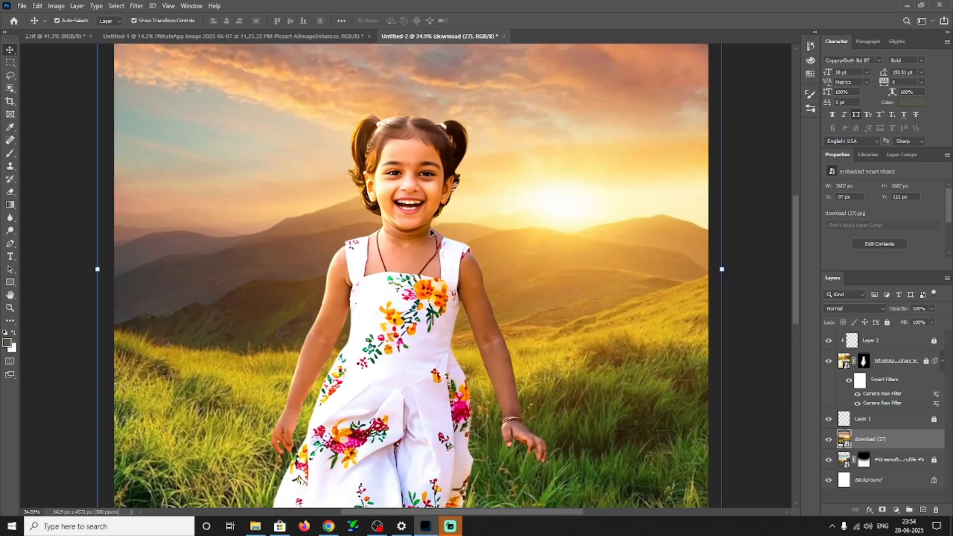
pyautogui.scroll(-2, 429, 228)
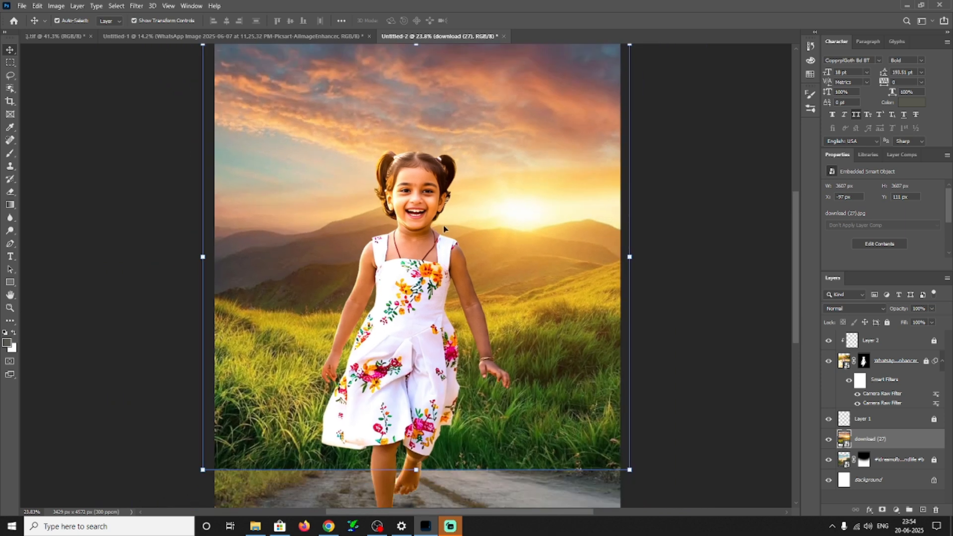
pyautogui.scroll(-1, 443, 226)
pyautogui.scroll(1, 449, 204)
# Enlarge the sunset landscape to about 3785 × 3785 px and place it at X -228, Y 0 px to cover the canvas width.
pyautogui.moveTo(484, 212)
pyautogui.mouseDown()
pyautogui.moveTo(501, 142)
pyautogui.moveTo(481, 151)
pyautogui.moveTo(480, 200)
pyautogui.mouseUp()
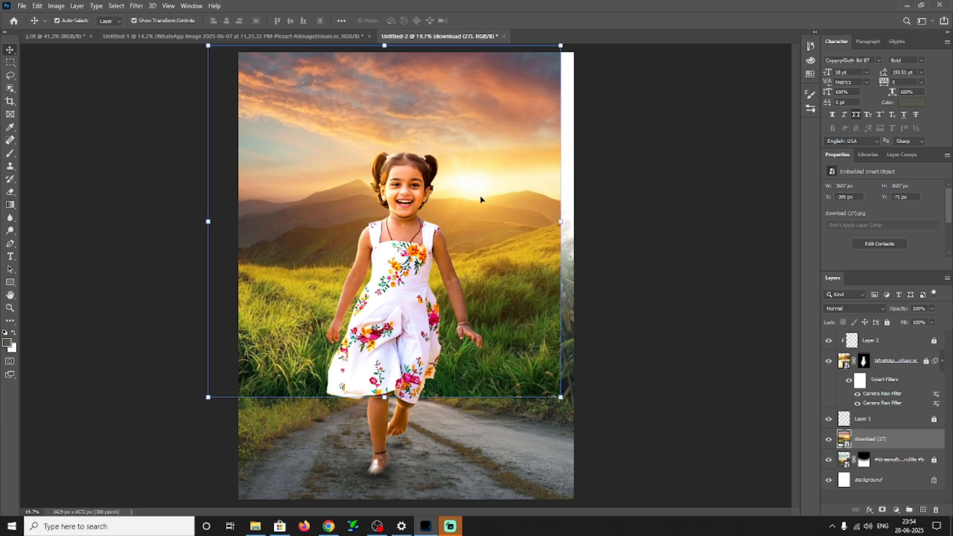
pyautogui.scroll(-2, 480, 200)
pyautogui.scroll(1, 419, 158)
pyautogui.moveTo(393, 130); pyautogui.dragTo(393, 120)
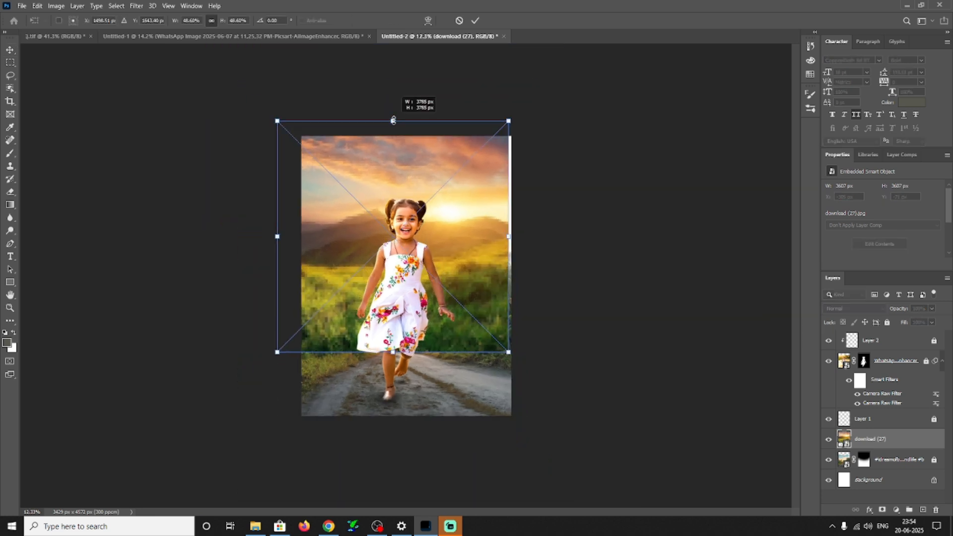
pyautogui.moveTo(442, 187); pyautogui.dragTo(450, 200)
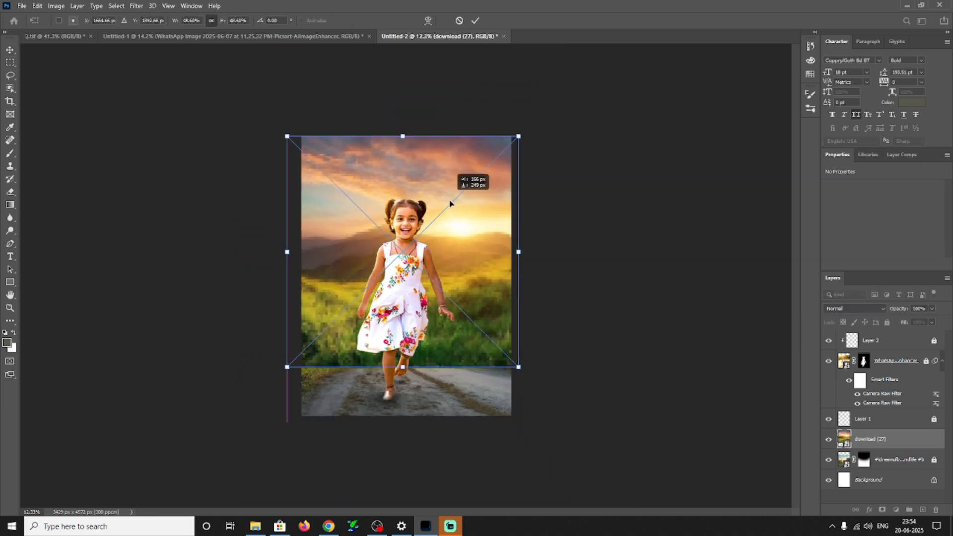
pyautogui.click(475, 21)
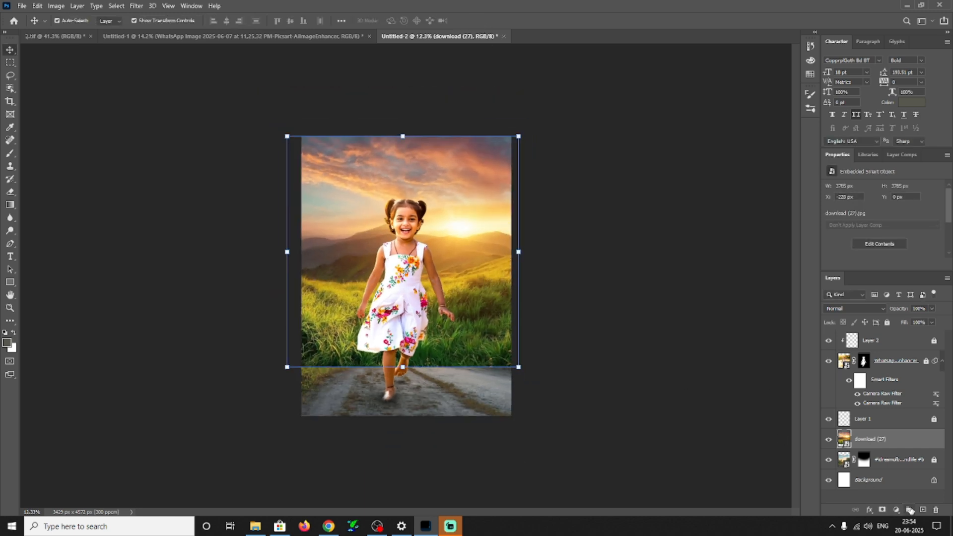
# Add a layer mask to the sunset landscape and soften its lower edge over the road with a soft 2100 px Eraser at 68% opacity.
pyautogui.click(881, 509)
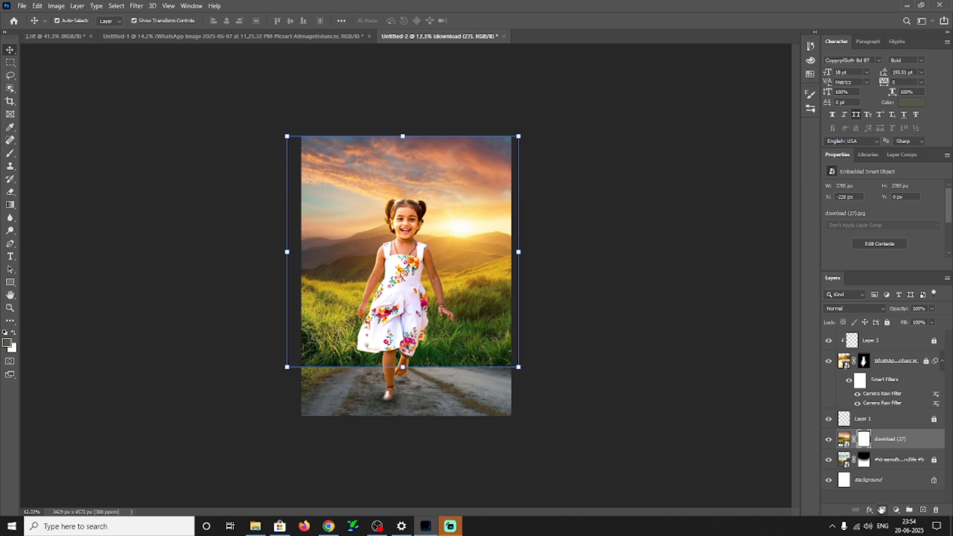
pyautogui.click(10, 191)
pyautogui.scroll(-1, 28, 195)
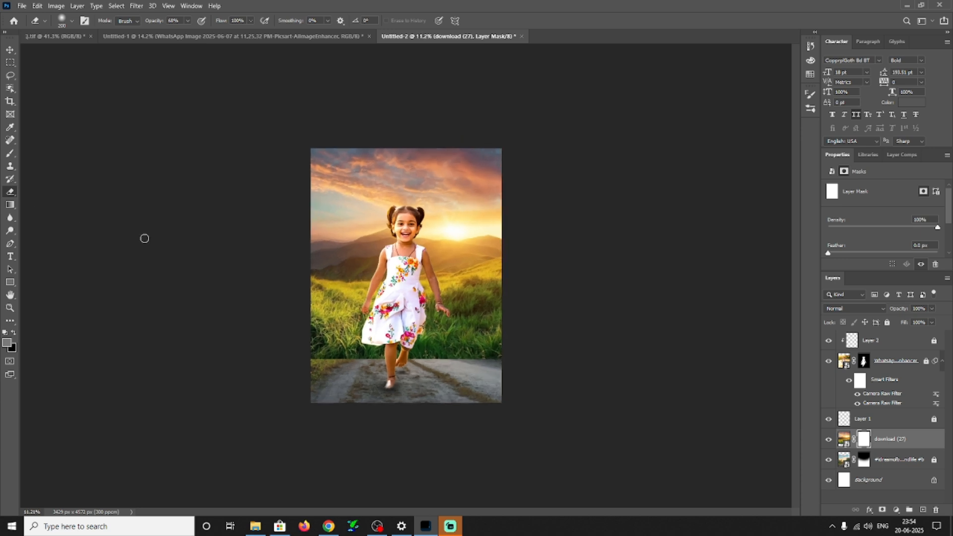
pyautogui.press(']')
pyautogui.press(']')
pyautogui.press(']')
pyautogui.press(']')
pyautogui.press(']')
pyautogui.press(']')
pyautogui.press(']')
pyautogui.press(']')
pyautogui.press(']')
pyautogui.press(']')
pyautogui.scroll(-1, 320, 332)
pyautogui.press(']')
pyautogui.press(']')
pyautogui.press(']')
pyautogui.press(']')
pyautogui.press(']')
pyautogui.press(']')
pyautogui.press(']')
pyautogui.moveTo(316, 361)
pyautogui.mouseDown()
pyautogui.moveTo(399, 377)
pyautogui.moveTo(486, 352)
pyautogui.mouseUp()
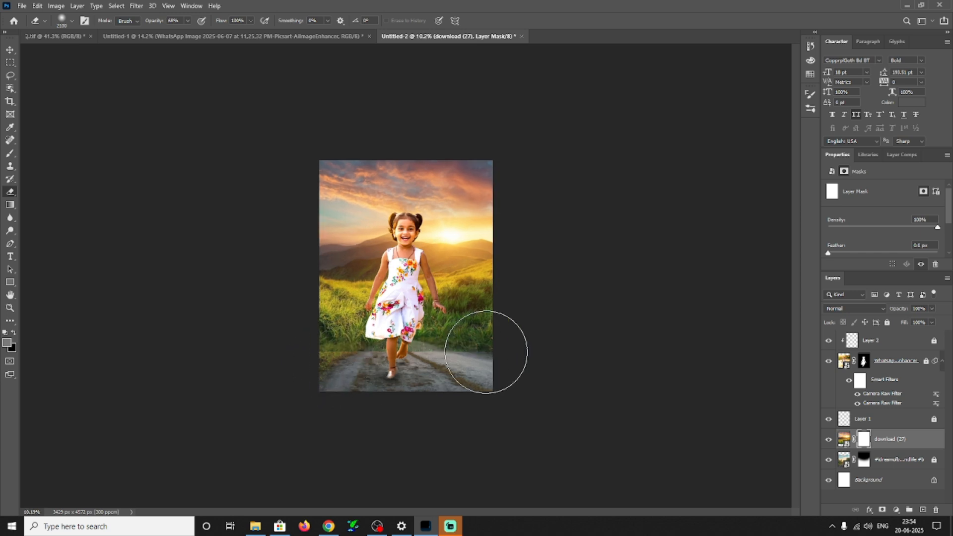
# Set the Eraser opacity to 100% and mask out the sunset landscape's grass on both sides of the girl, revealing the palm trees.
pyautogui.scroll(5, 356, 413)
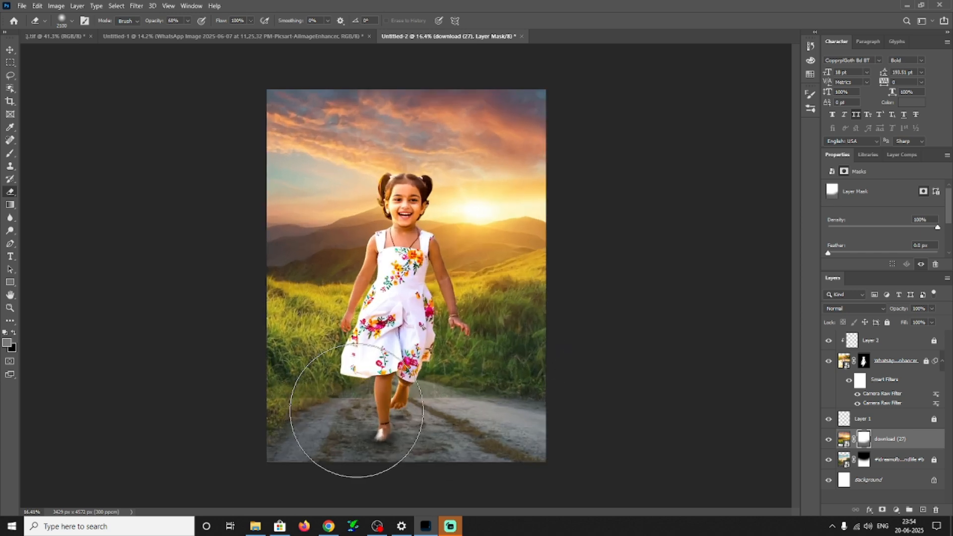
pyautogui.scroll(-1, 377, 472)
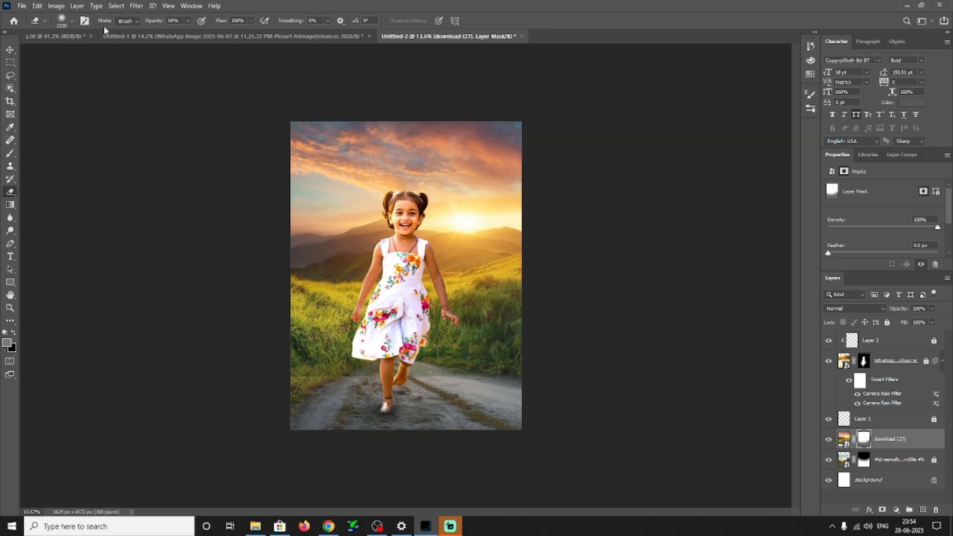
pyautogui.moveTo(151, 23); pyautogui.dragTo(201, 32)
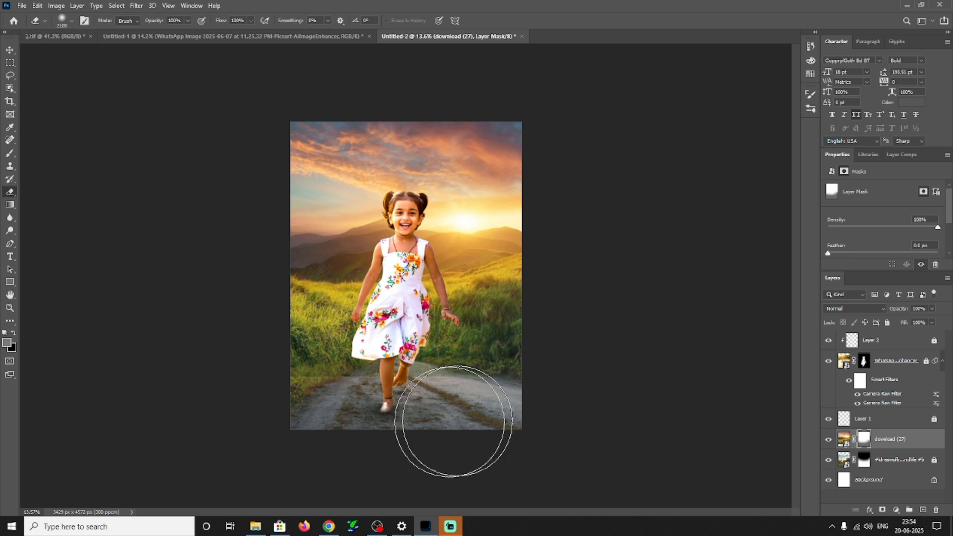
pyautogui.moveTo(532, 340)
pyautogui.mouseDown()
pyautogui.moveTo(385, 370)
pyautogui.moveTo(380, 350)
pyautogui.moveTo(388, 359)
pyautogui.moveTo(434, 340)
pyautogui.moveTo(509, 336)
pyautogui.moveTo(522, 318)
pyautogui.moveTo(529, 335)
pyautogui.moveTo(350, 404)
pyautogui.moveTo(298, 388)
pyautogui.moveTo(293, 353)
pyautogui.moveTo(316, 377)
pyautogui.moveTo(287, 352)
pyautogui.mouseUp()
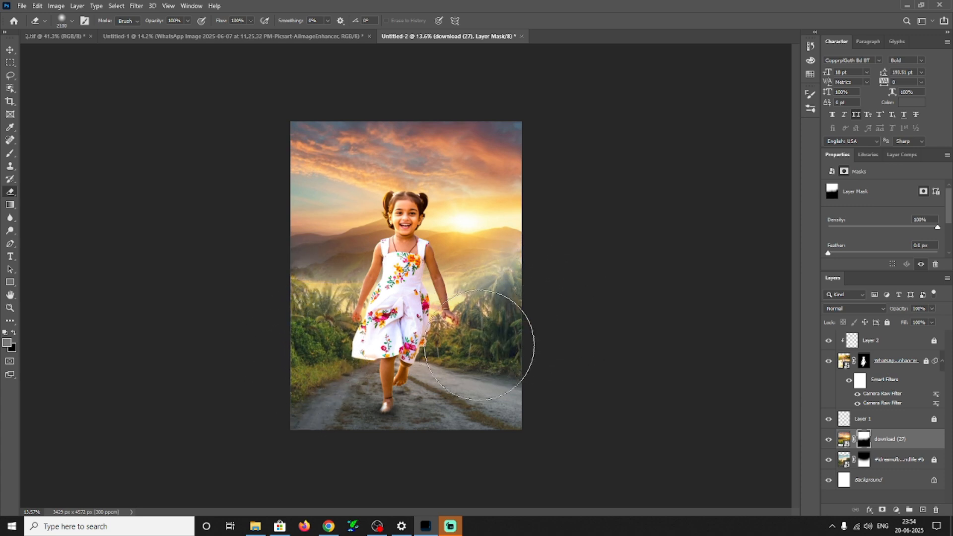
# Examine how the masked sunset landscape blends with the palm trees, road and girl, close up and in the full composition.
pyautogui.scroll(-3, 496, 325)
pyautogui.click(7, 48)
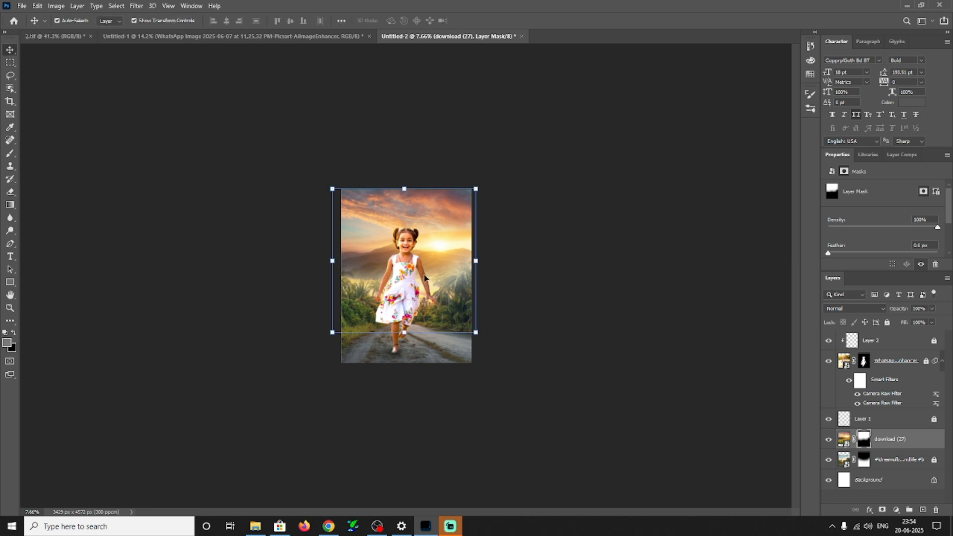
pyautogui.scroll(5, 536, 305)
pyautogui.scroll(1, 624, 308)
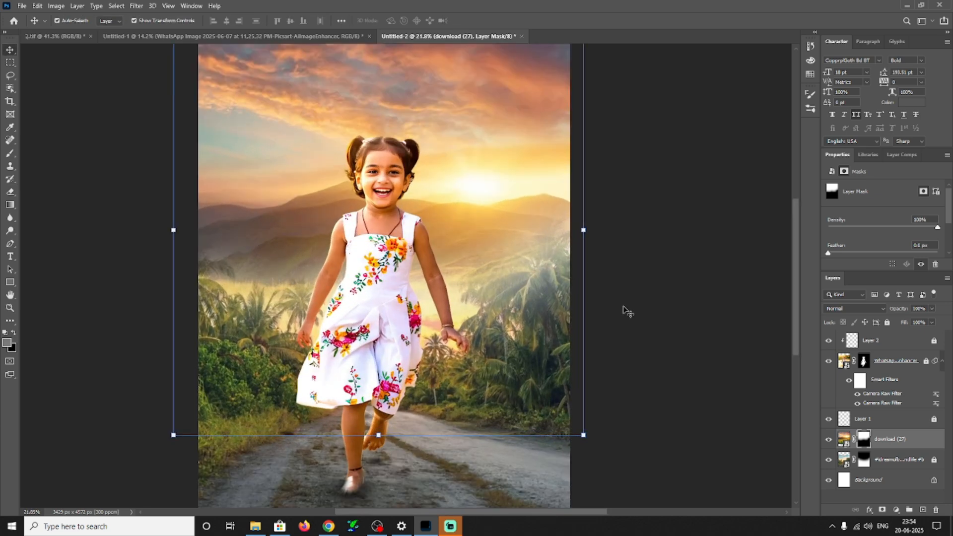
pyautogui.scroll(-3, 625, 309)
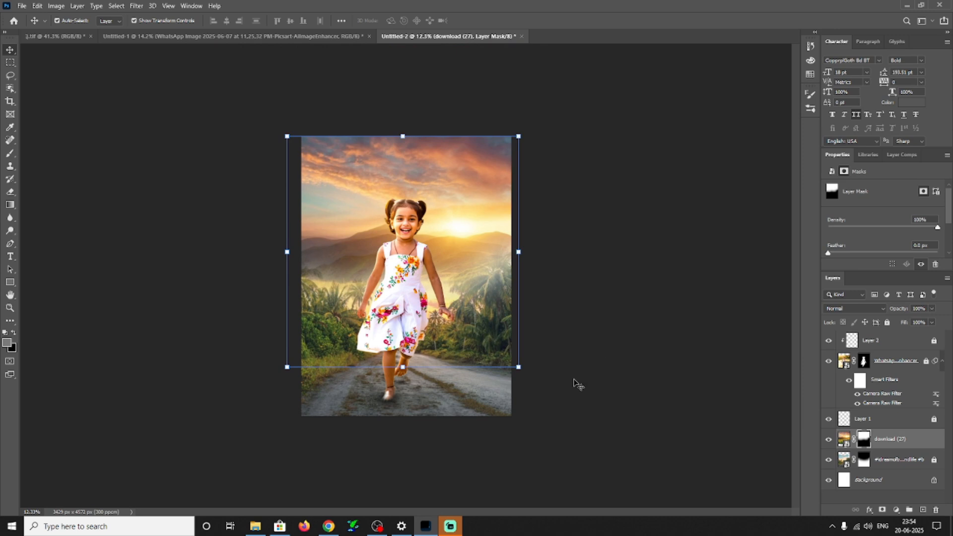
pyautogui.scroll(3, 431, 326)
pyautogui.scroll(2, 431, 326)
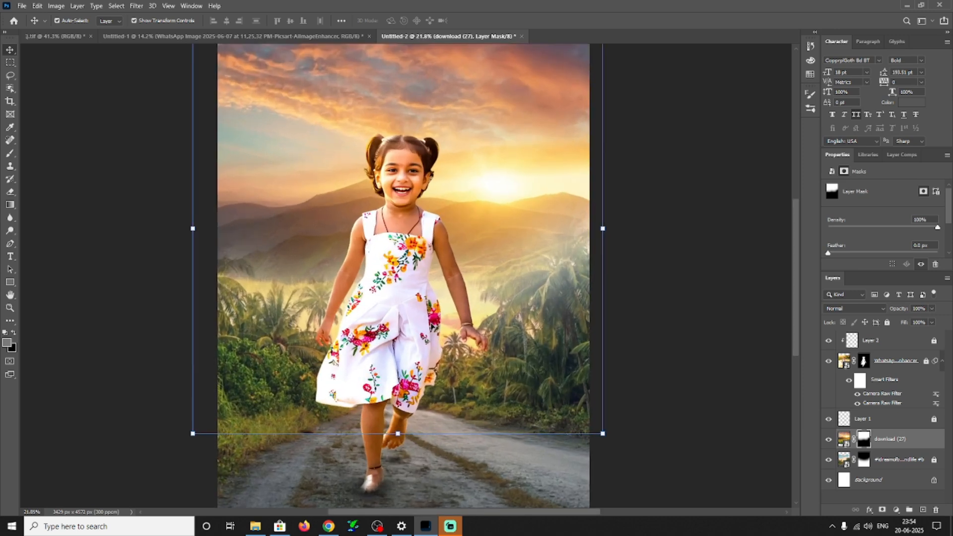
pyautogui.scroll(1, 471, 328)
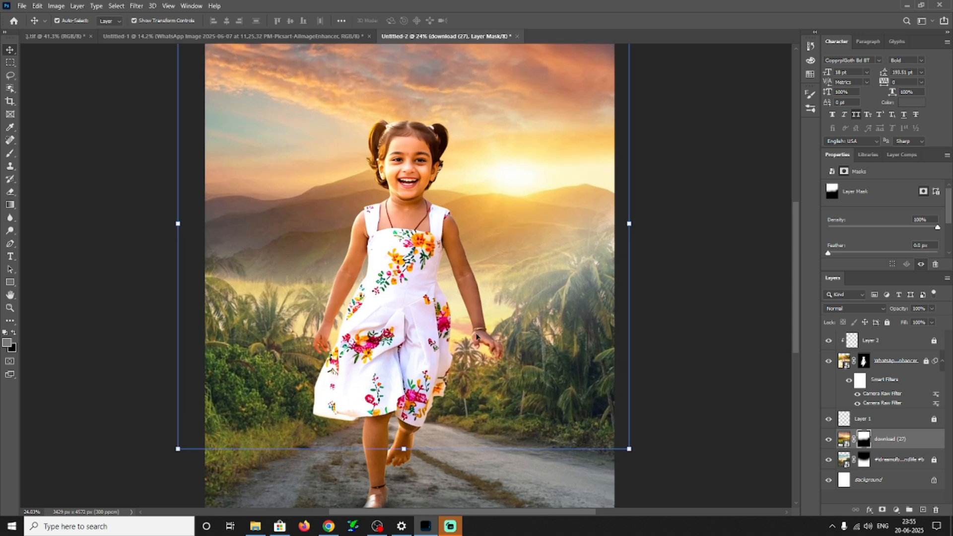
pyautogui.click(652, 350)
pyautogui.scroll(-2, 505, 397)
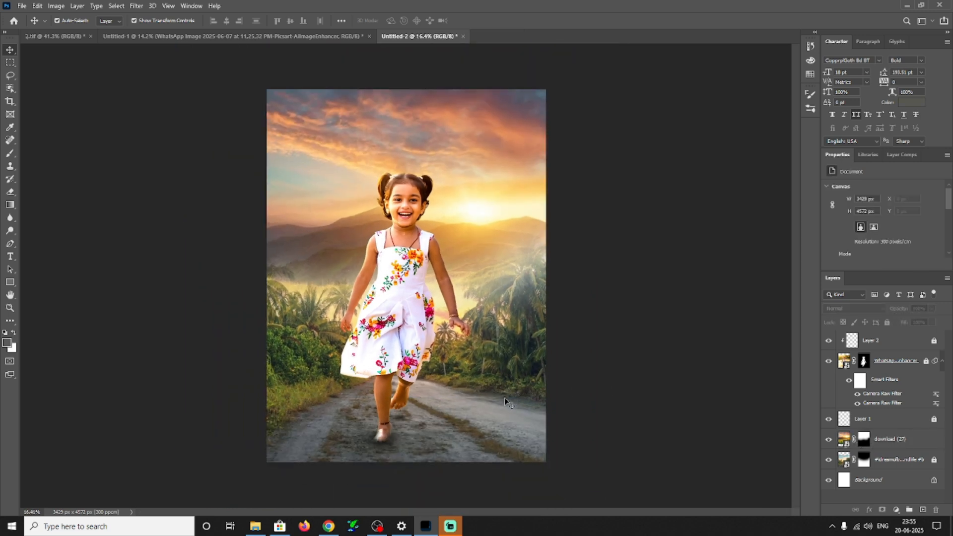
pyautogui.scroll(2, 417, 308)
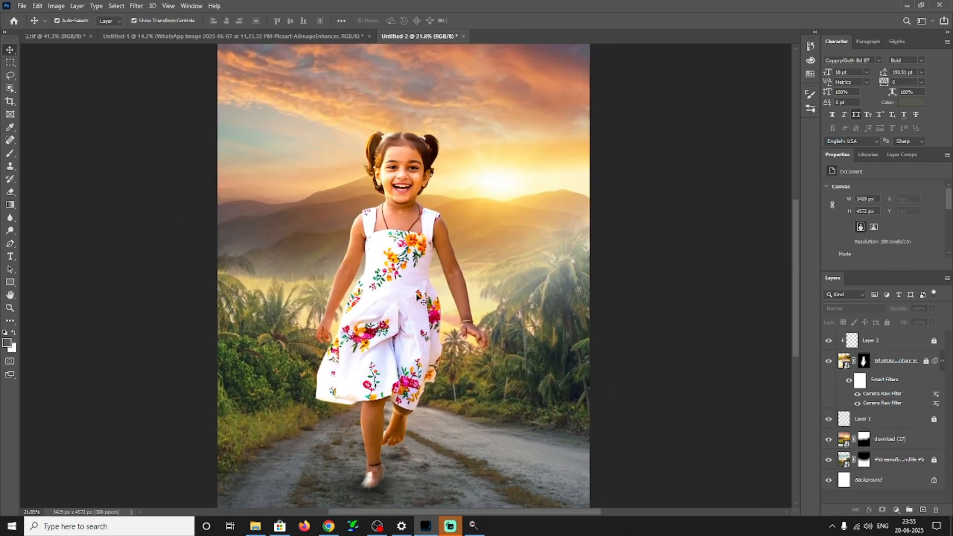
pyautogui.scroll(-4, 436, 302)
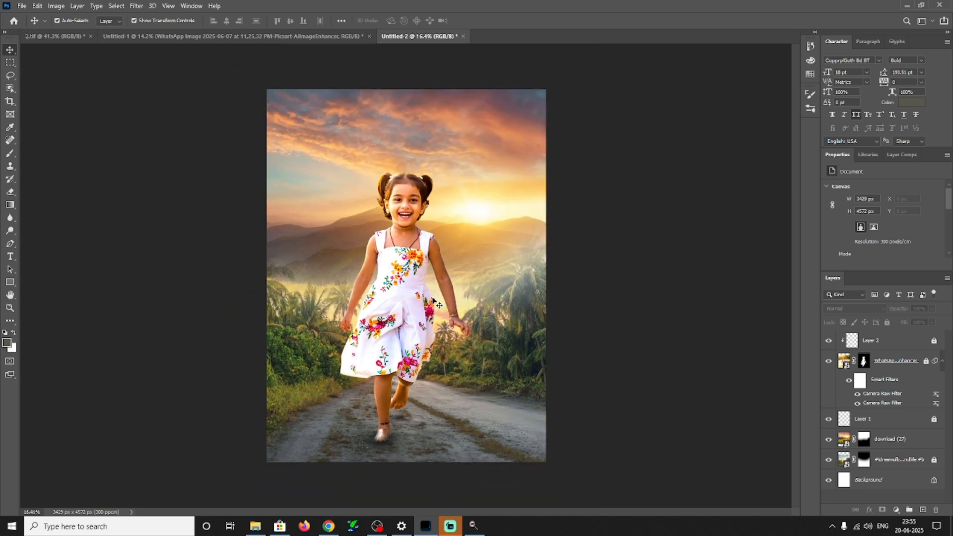
pyautogui.click(838, 476)
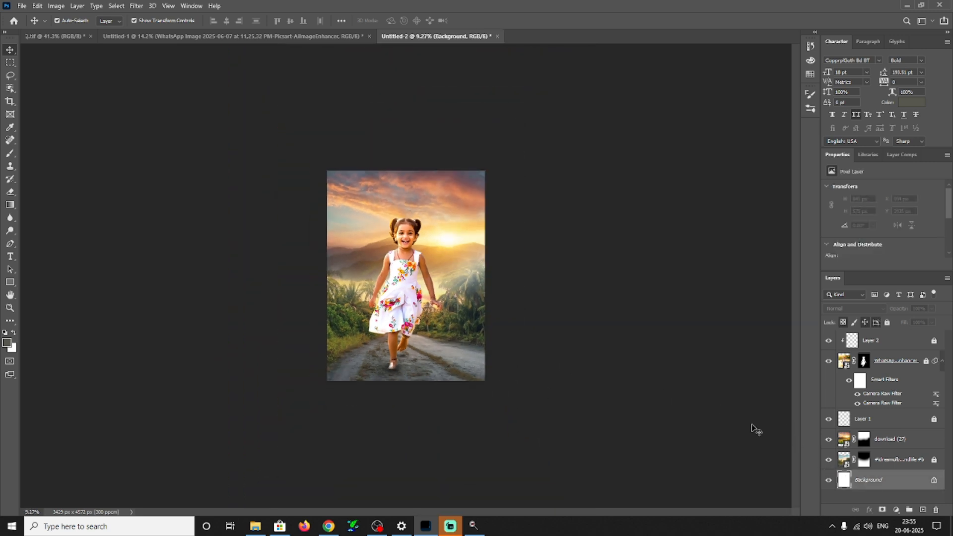
pyautogui.hotkey('ctrl', '0')
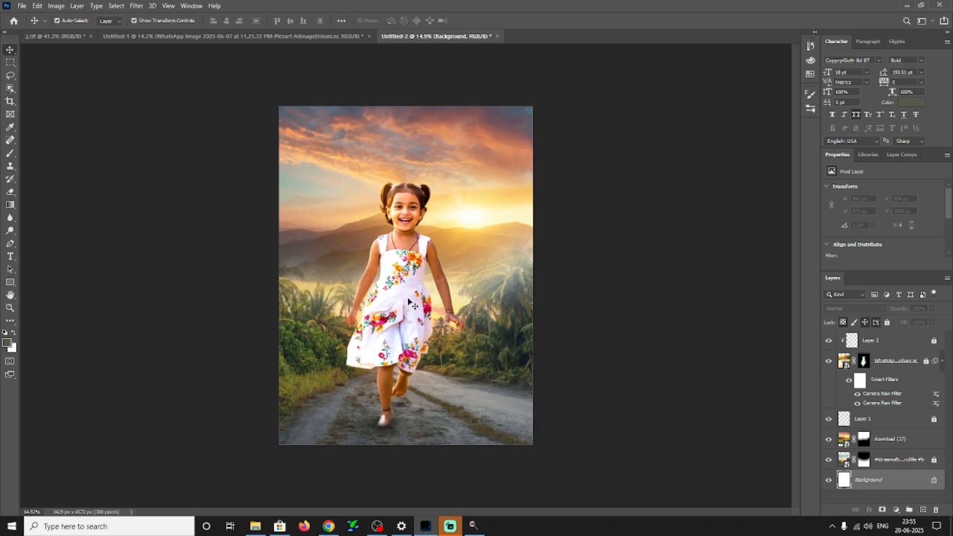
pyautogui.scroll(-1, 501, 314)
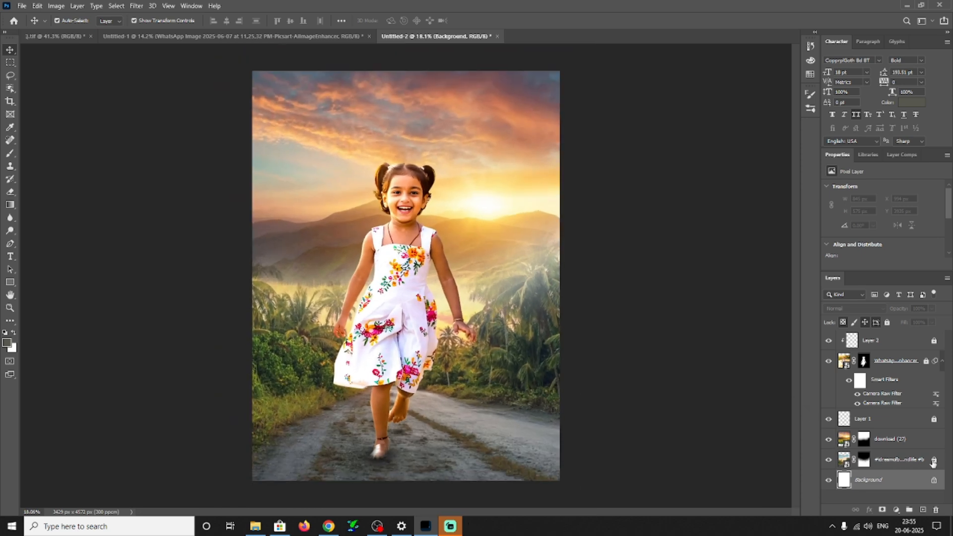
# Unlock the road photo layer and erase across the road behind the girl's legs on its mask, using white foreground and black background.
pyautogui.click(864, 459)
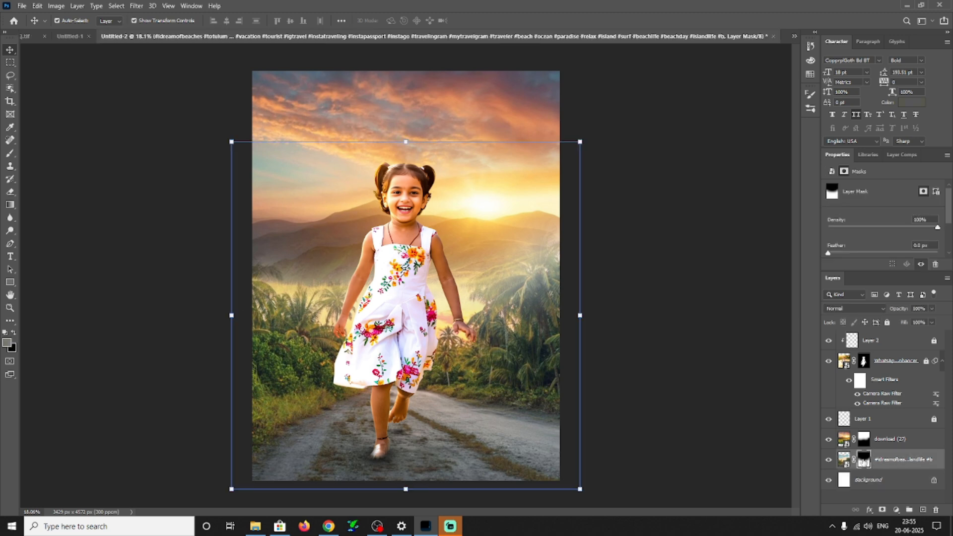
pyautogui.scroll(-2, 4, 223)
pyautogui.click(10, 192)
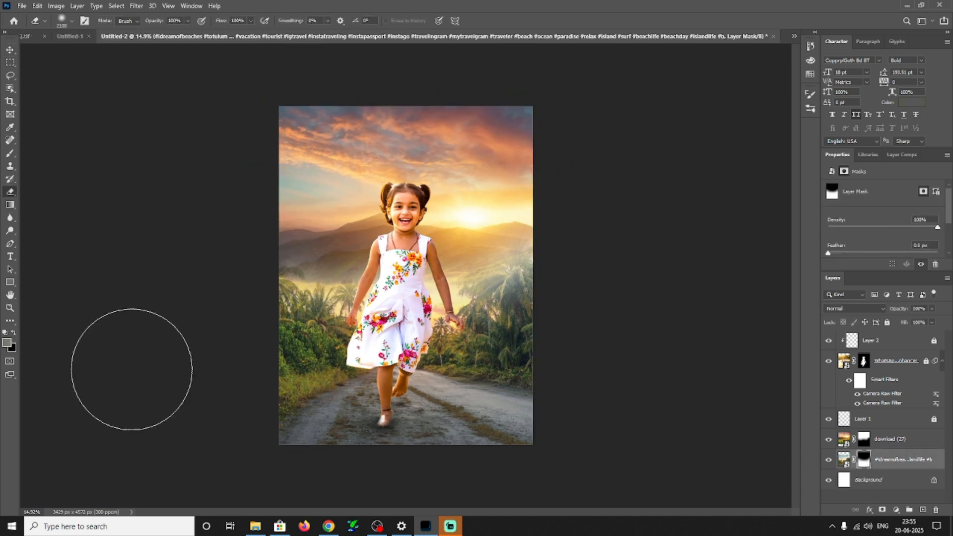
pyautogui.click(6, 334)
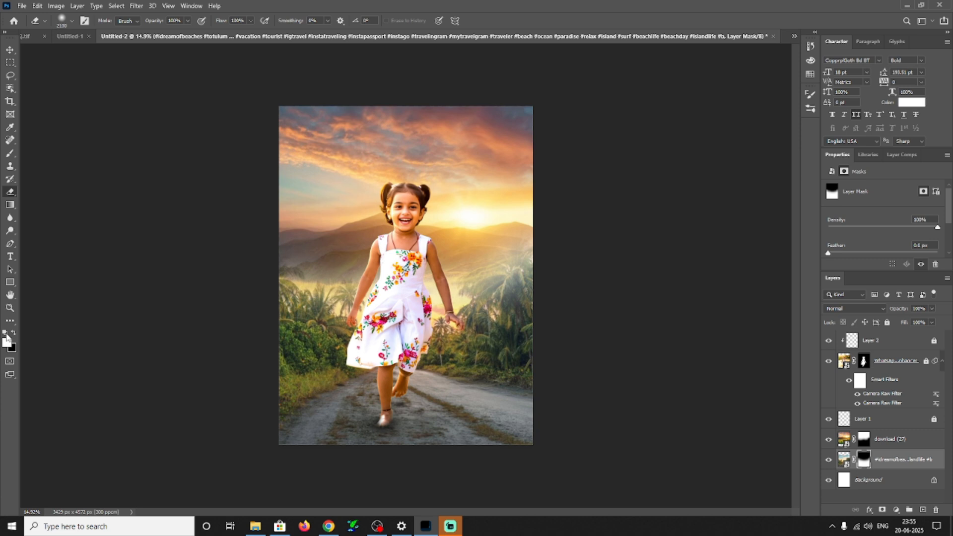
pyautogui.scroll(3, 14, 337)
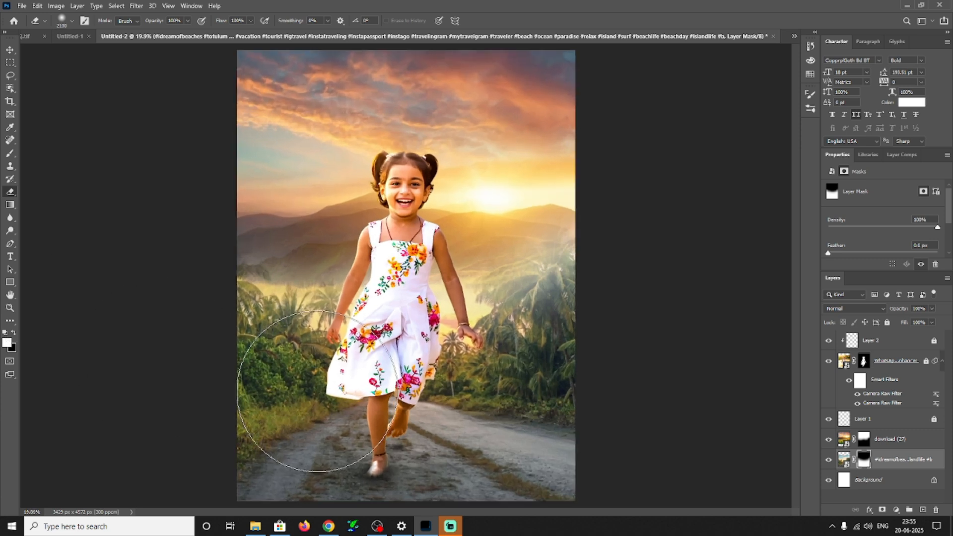
pyautogui.scroll(1, 396, 403)
pyautogui.moveTo(319, 415)
pyautogui.mouseDown()
pyautogui.moveTo(471, 403)
pyautogui.moveTo(486, 391)
pyautogui.moveTo(503, 403)
pyautogui.mouseUp()
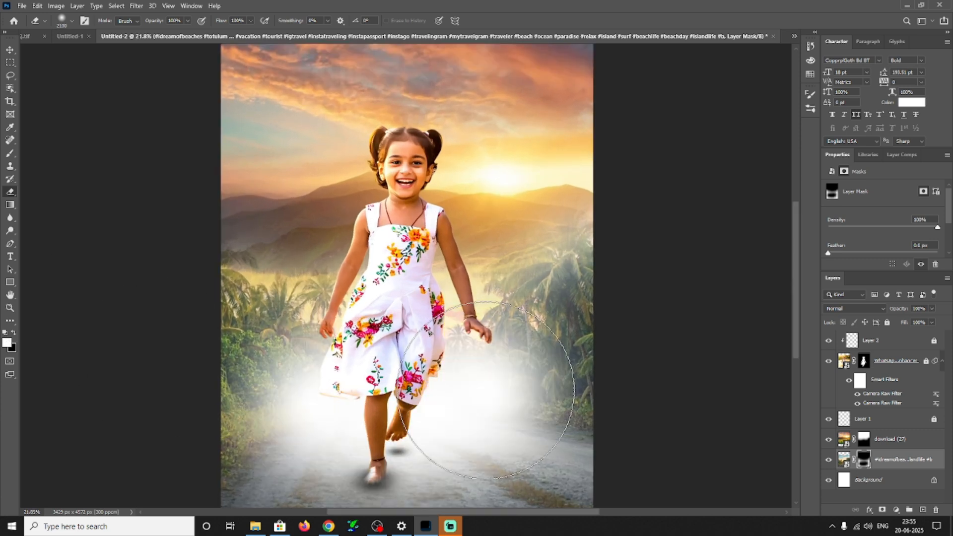
# Switch the foreground color to black and undo the erasing across the road on the road photo's mask.
pyautogui.scroll(-1, 431, 373)
pyautogui.scroll(-1, 431, 374)
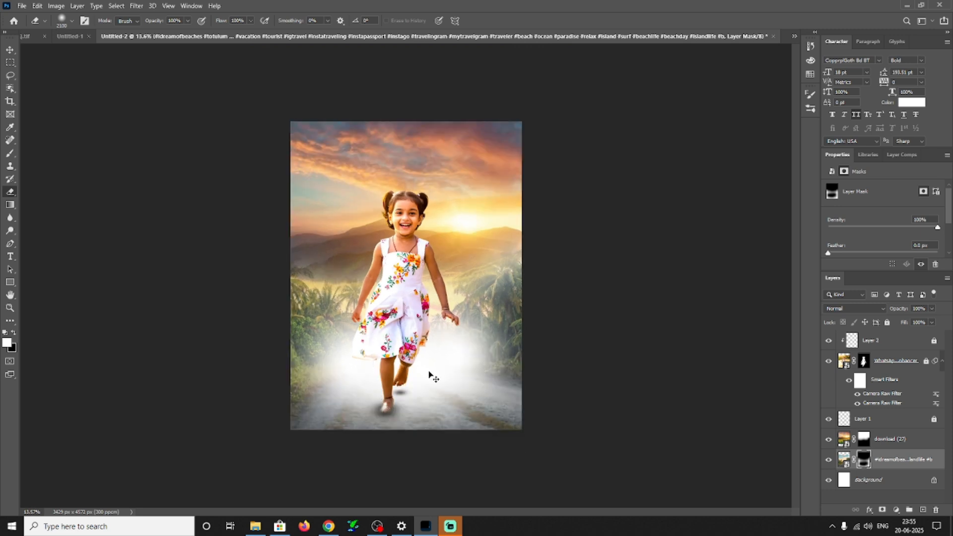
pyautogui.click(13, 333)
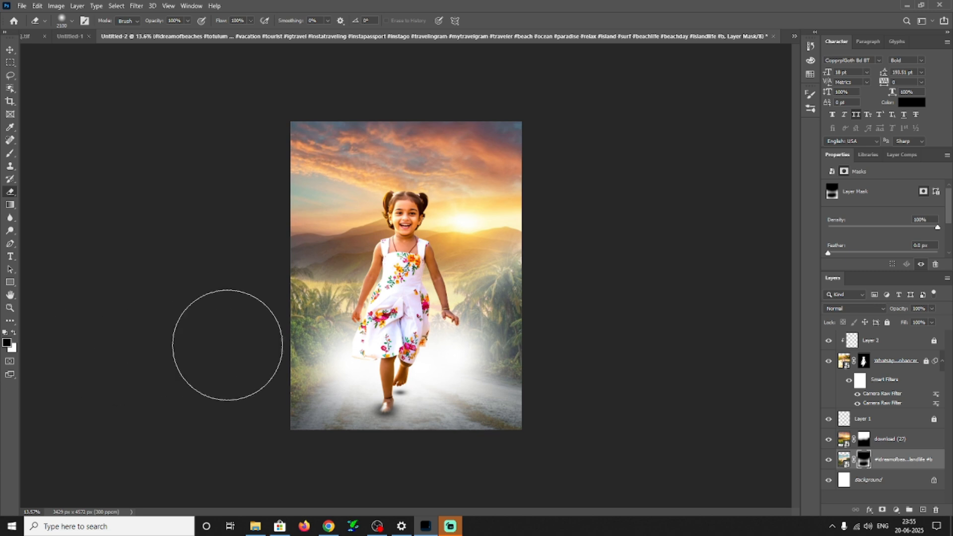
pyautogui.hotkey('ctrl', 'z')
pyautogui.scroll(1, 372, 364)
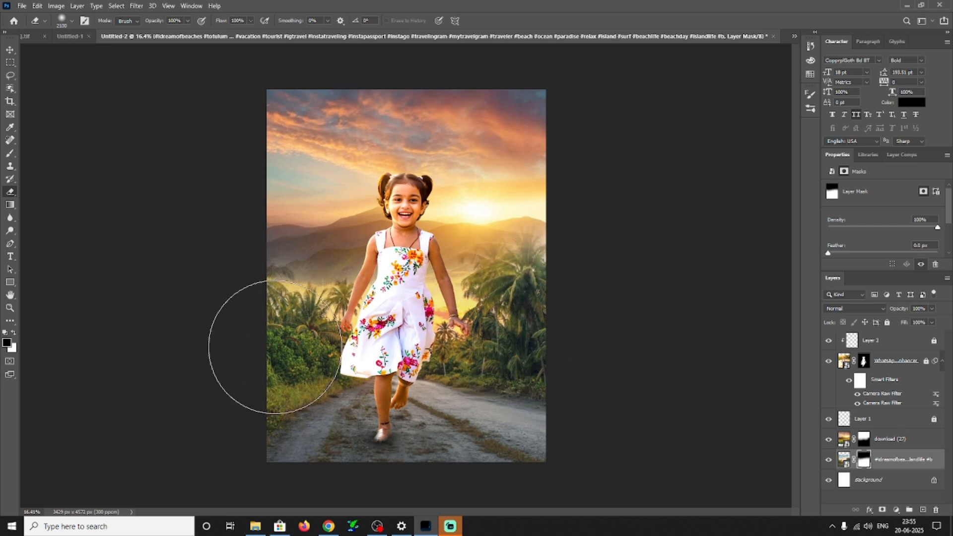
pyautogui.scroll(-1, 422, 370)
pyautogui.scroll(-1, 422, 369)
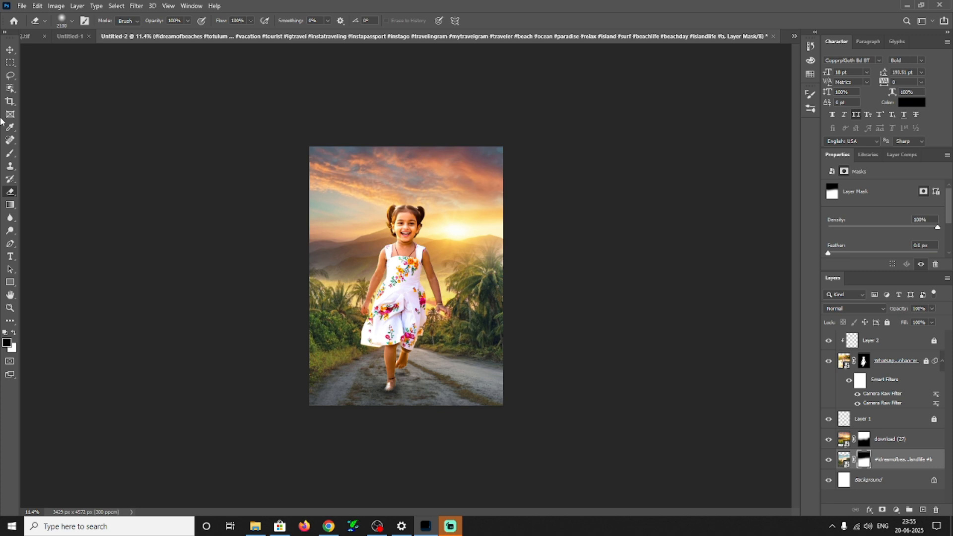
# Leave the Eraser for the Move tool and fully lock the road photo layer.
pyautogui.click(10, 50)
pyautogui.click(610, 296)
pyautogui.scroll(2, 601, 303)
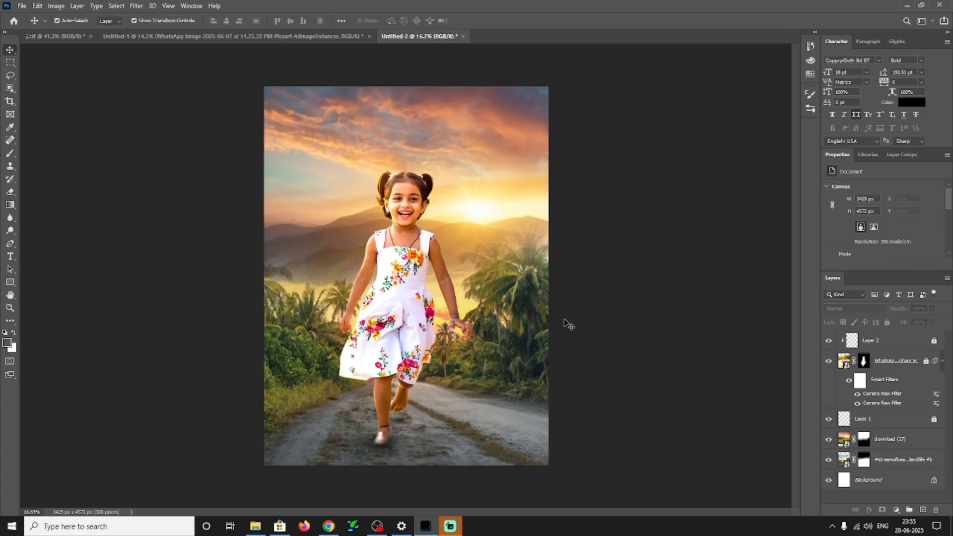
pyautogui.scroll(-2, 558, 324)
pyautogui.click(491, 384)
pyautogui.click(888, 324)
pyautogui.scroll(5, 567, 285)
pyautogui.scroll(-4, 509, 239)
pyautogui.scroll(2, 477, 221)
pyautogui.click(474, 215)
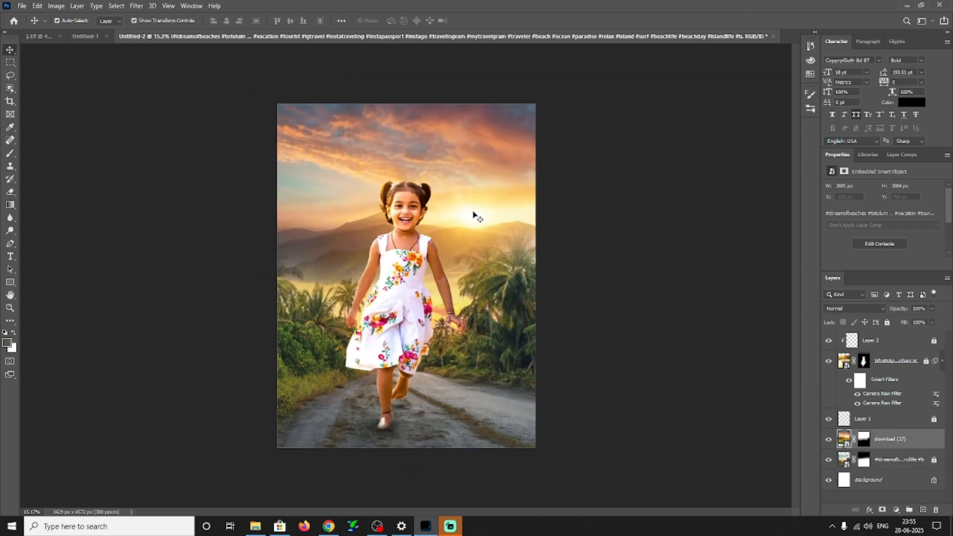
pyautogui.hotkey('ctrl', 't')
pyautogui.scroll(-2, 461, 203)
pyautogui.moveTo(403, 144); pyautogui.dragTo(403, 135)
pyautogui.moveTo(425, 173); pyautogui.dragTo(421, 175)
pyautogui.click(491, 21)
pyautogui.click(681, 224)
# Examine the blended sky, palm trees and road around the girl, close up and in the full composition.
pyautogui.scroll(2, 561, 332)
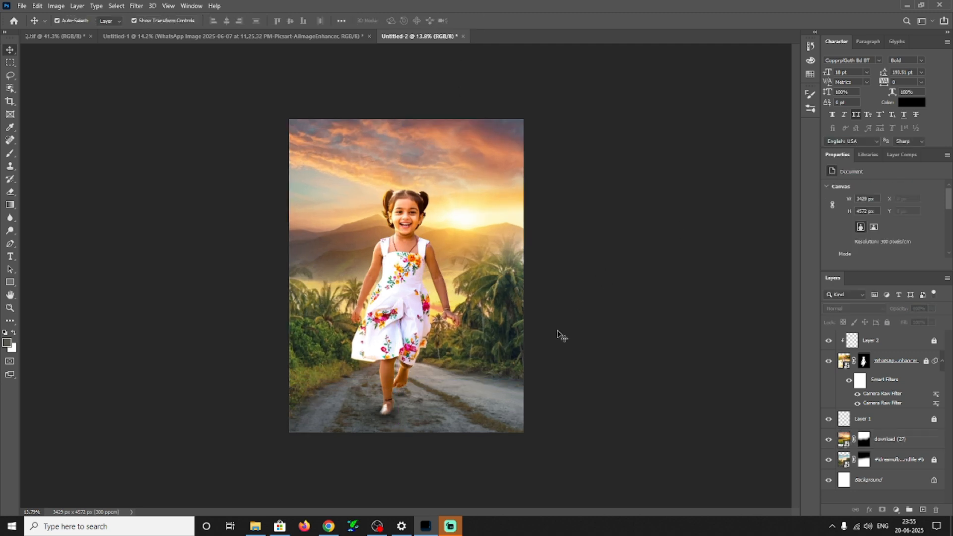
pyautogui.scroll(5, 561, 336)
pyautogui.scroll(-2, 563, 347)
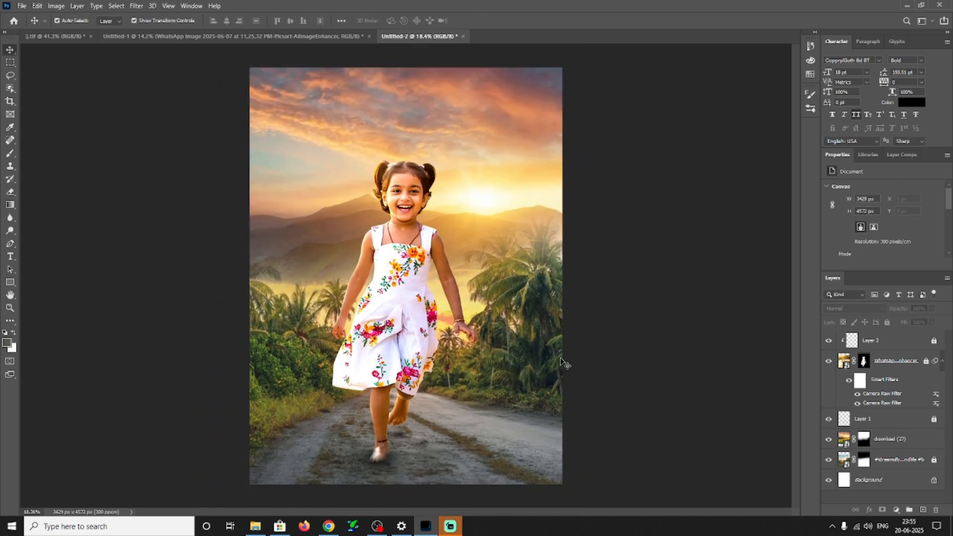
pyautogui.scroll(-2, 560, 365)
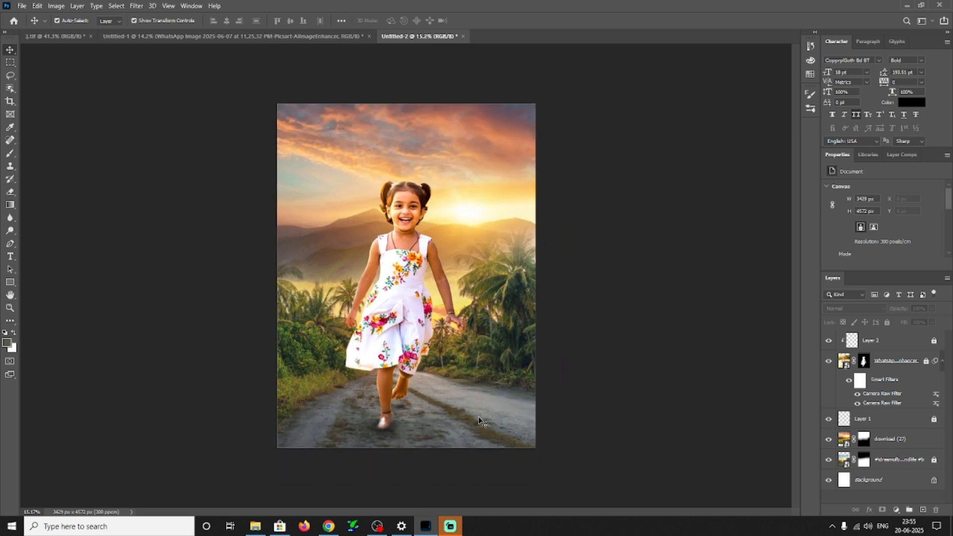
pyautogui.scroll(-1, 462, 415)
pyautogui.scroll(3, 457, 412)
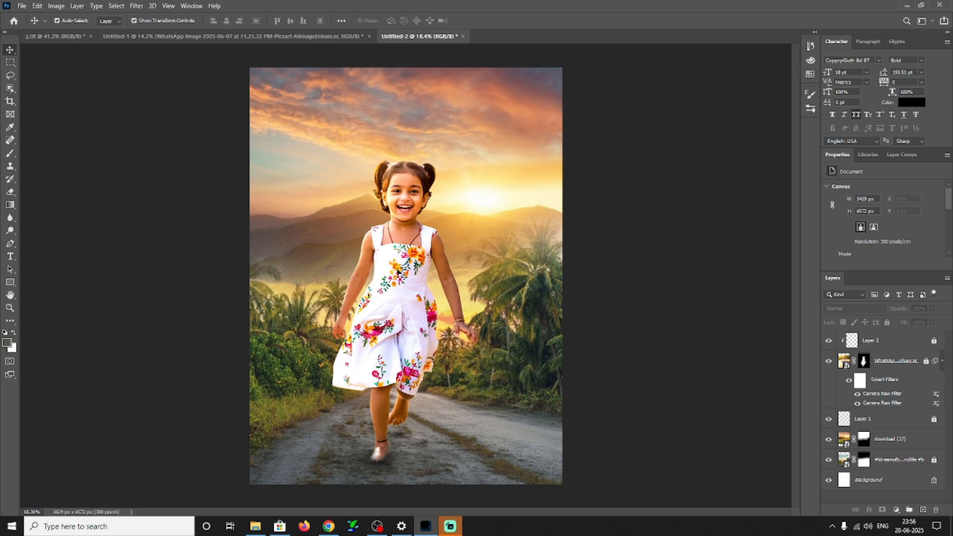
pyautogui.scroll(-2, 414, 340)
pyautogui.scroll(1, 415, 340)
pyautogui.scroll(-3, 491, 428)
pyautogui.scroll(2, 453, 371)
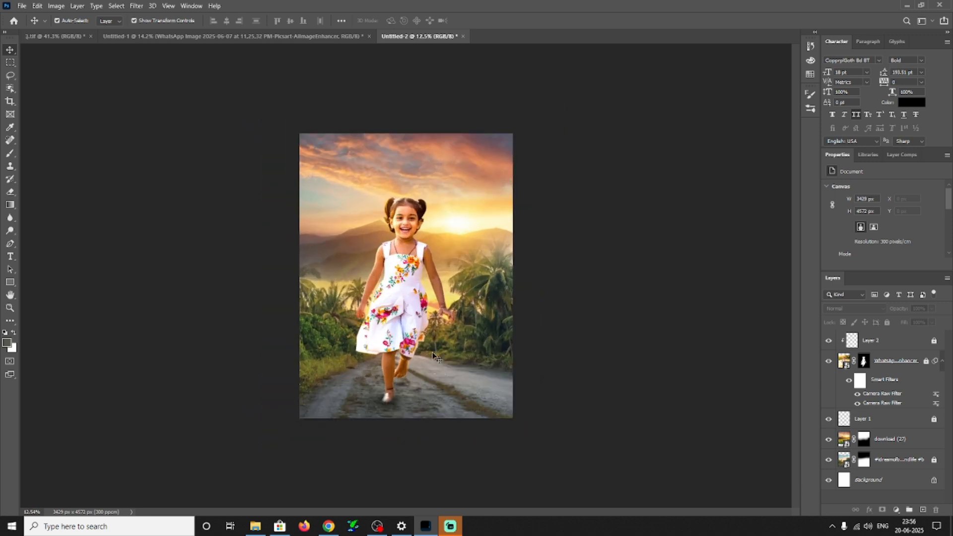
pyautogui.scroll(1, 440, 399)
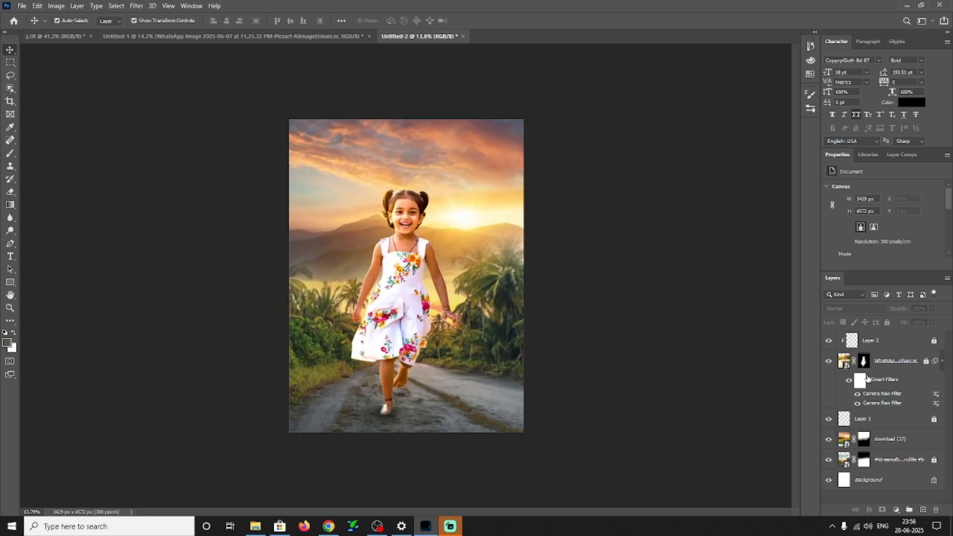
# Add a new empty layer above the clipped Layer 2 at the top of the layer stack.
pyautogui.click(879, 343)
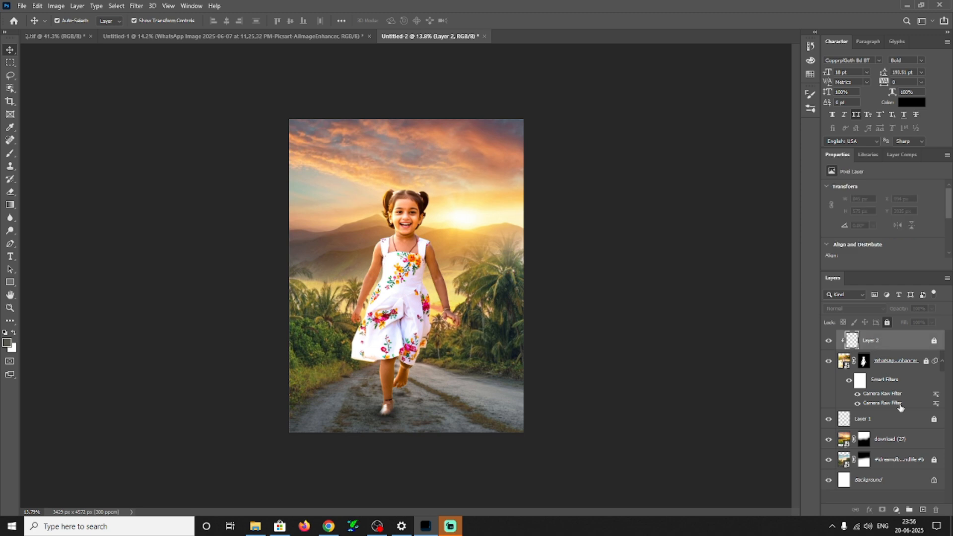
pyautogui.click(923, 511)
pyautogui.scroll(2, 437, 422)
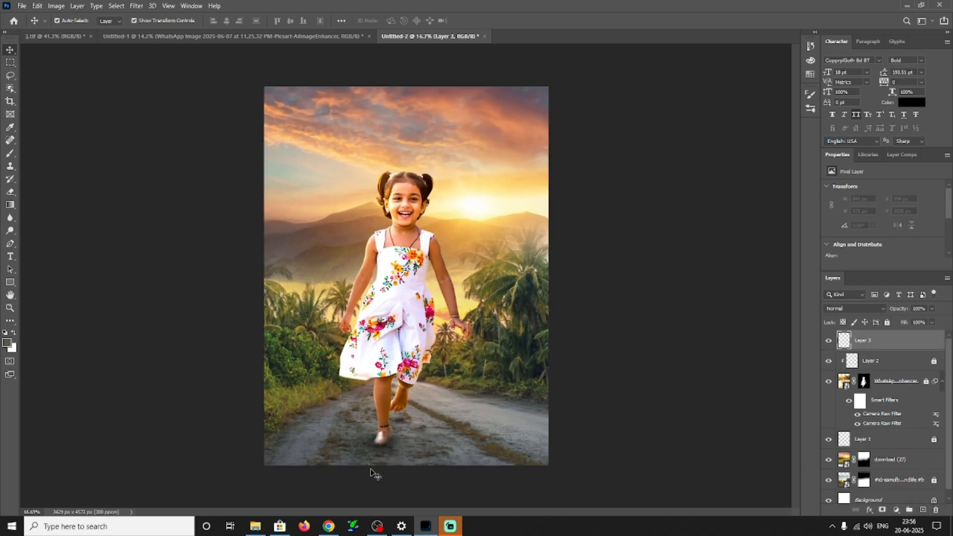
pyautogui.scroll(-1, 420, 436)
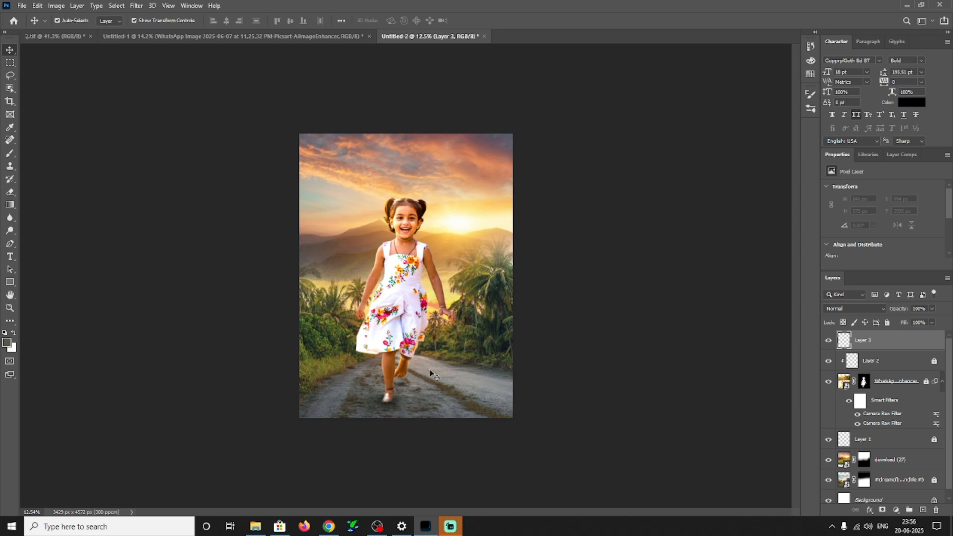
pyautogui.scroll(-1, 415, 417)
pyautogui.scroll(1, 417, 420)
pyautogui.scroll(1, 387, 449)
pyautogui.scroll(-1, 395, 454)
pyautogui.scroll(1, 396, 458)
pyautogui.scroll(-1, 400, 455)
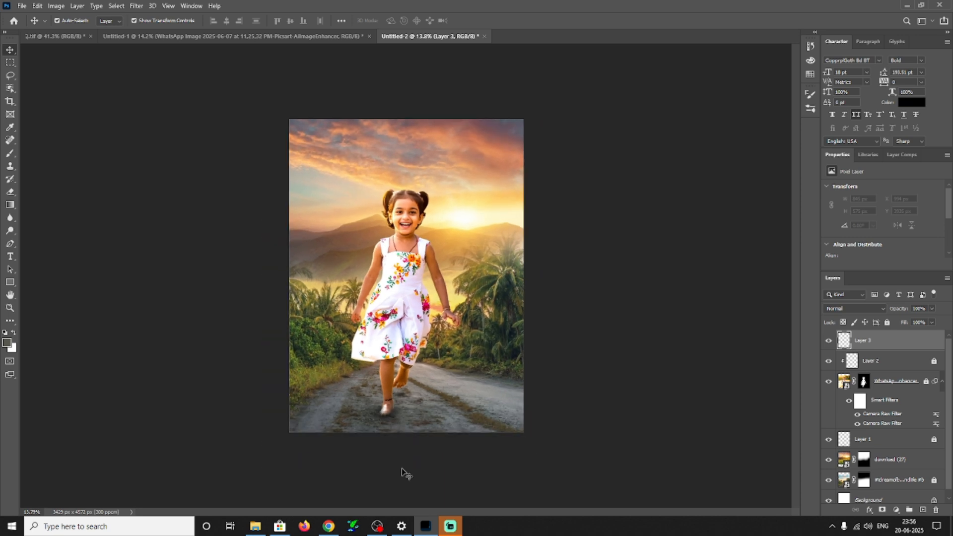
# Activate the Gradient tool and set the foreground color to black, #000000.
pyautogui.click(10, 207)
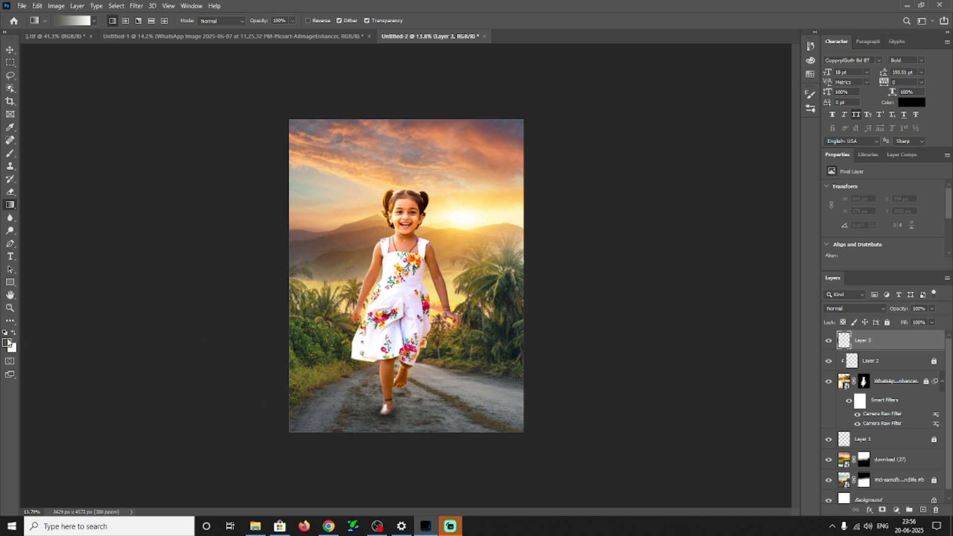
pyautogui.click(6, 342)
pyautogui.write('000000')
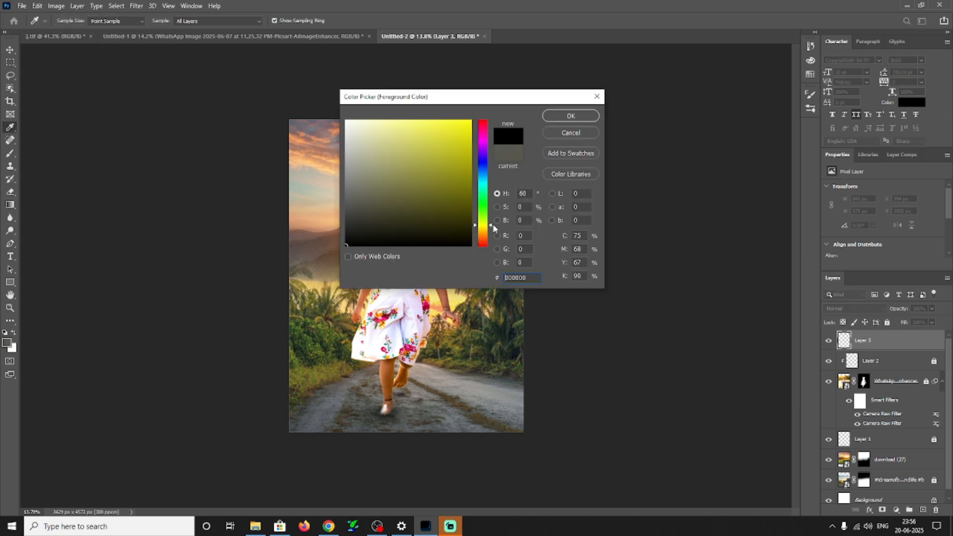
pyautogui.click(561, 115)
# Try a black-to-white gradient rising from the poster's lower edge on the new layer, and undo it.
pyautogui.moveTo(412, 466); pyautogui.dragTo(408, 354)
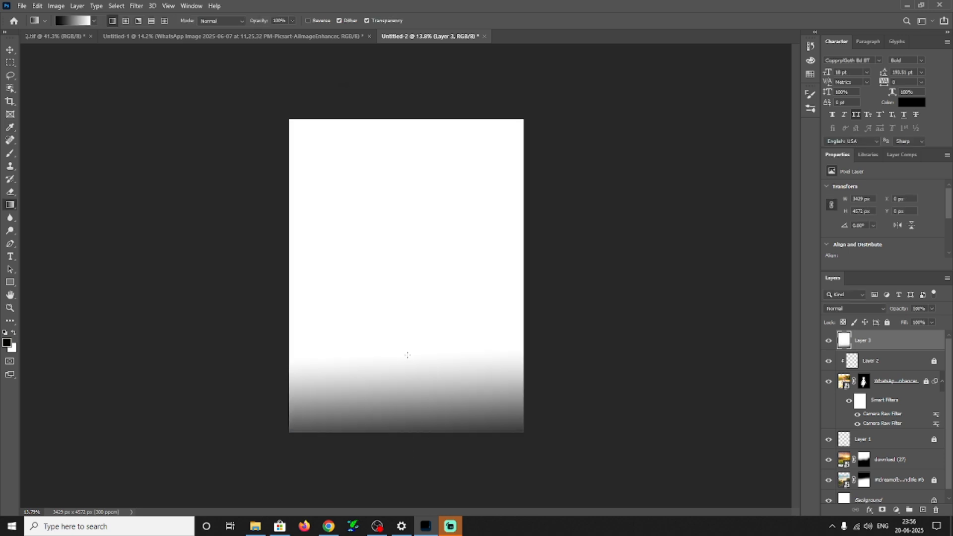
pyautogui.press('super')
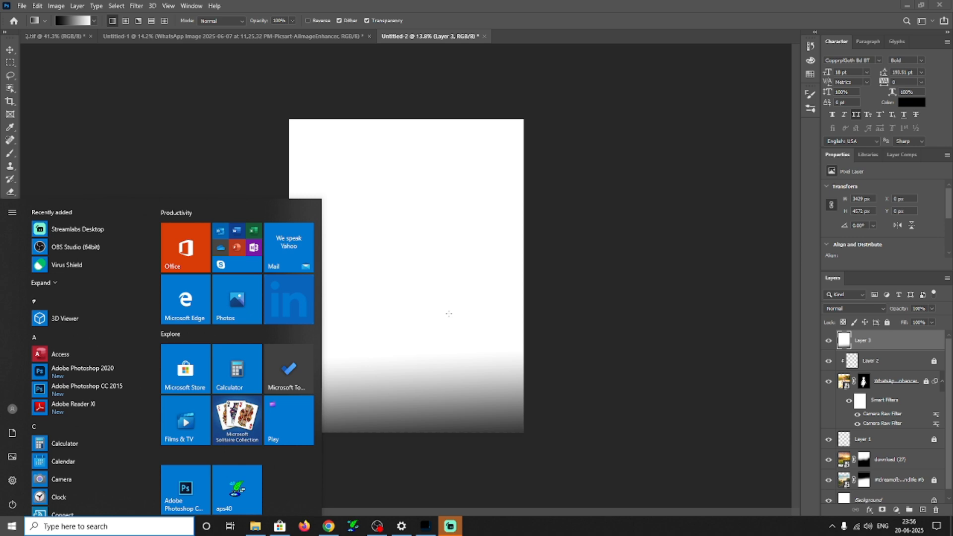
pyautogui.press('super')
pyautogui.scroll(-3, 390, 297)
pyautogui.scroll(1, 433, 284)
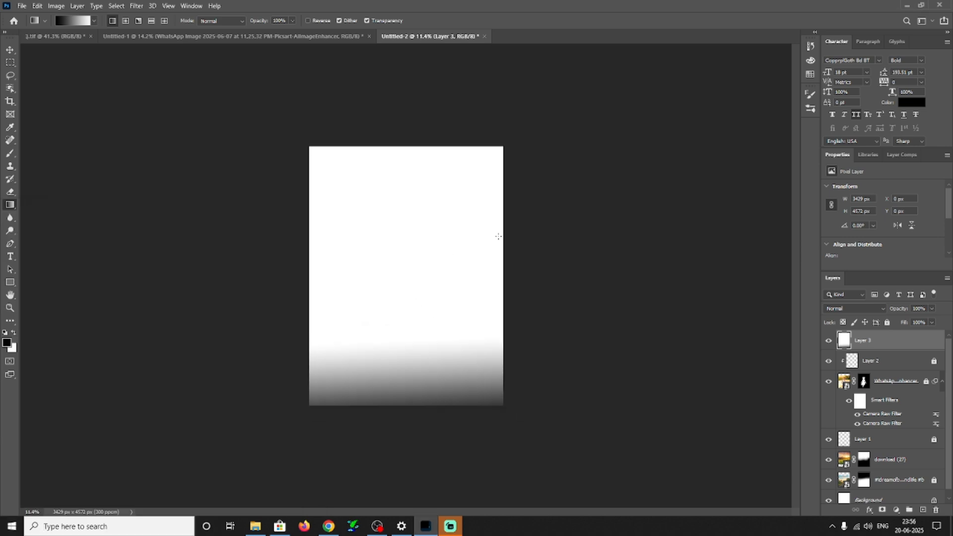
pyautogui.scroll(1, 500, 225)
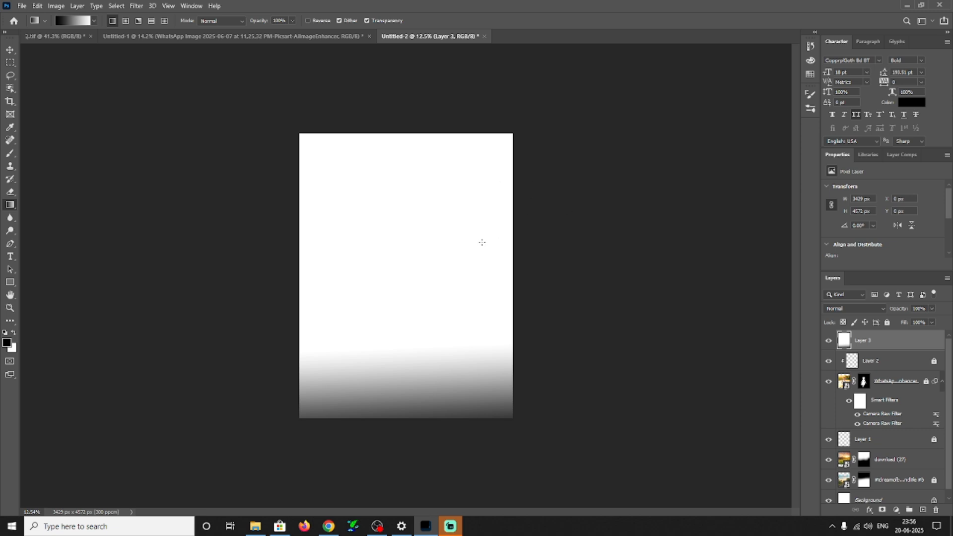
pyautogui.click(10, 50)
pyautogui.hotkey('ctrl', 'z')
pyautogui.scroll(-1, 466, 240)
pyautogui.scroll(3, 461, 262)
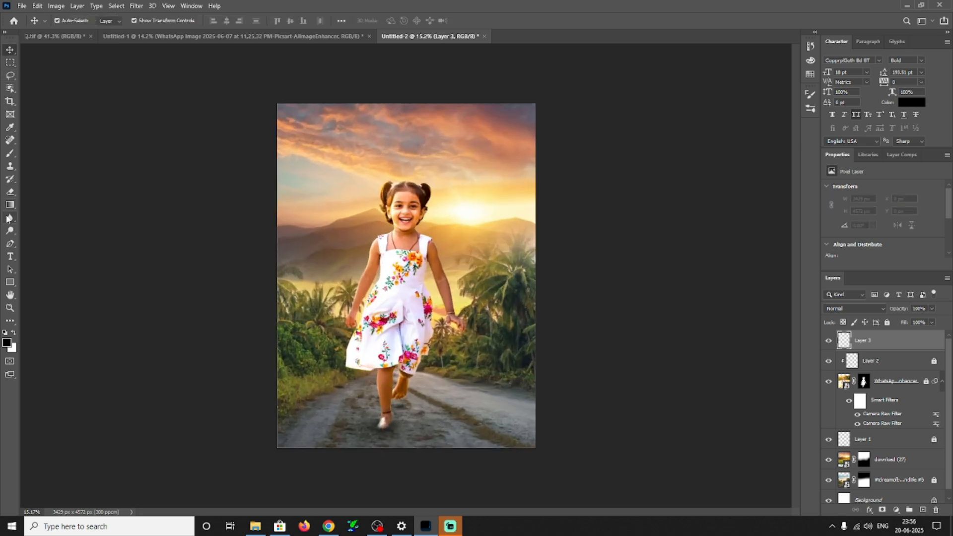
# Set the Gradient tool to the Foreground to Transparent preset from the Basics group.
pyautogui.click(9, 204)
pyautogui.scroll(-2, 166, 204)
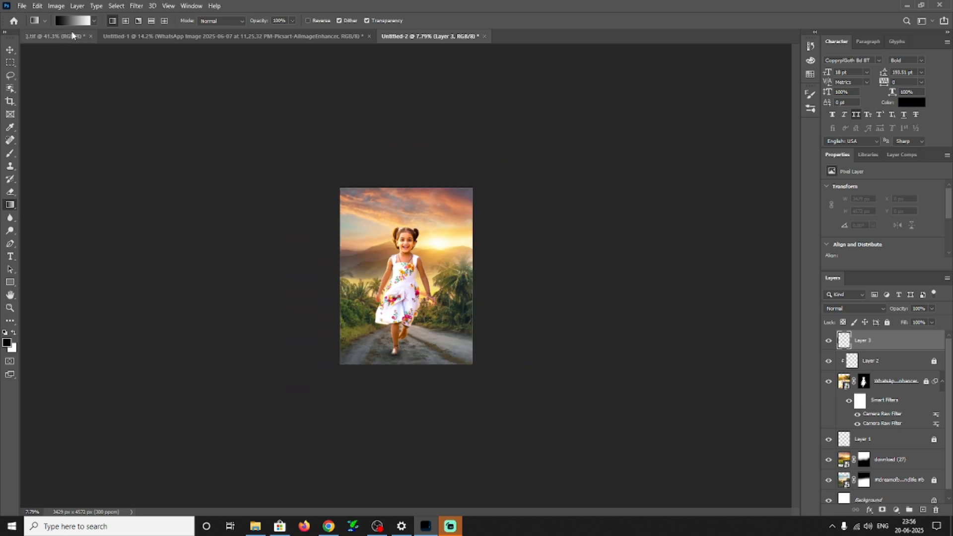
pyautogui.click(75, 20)
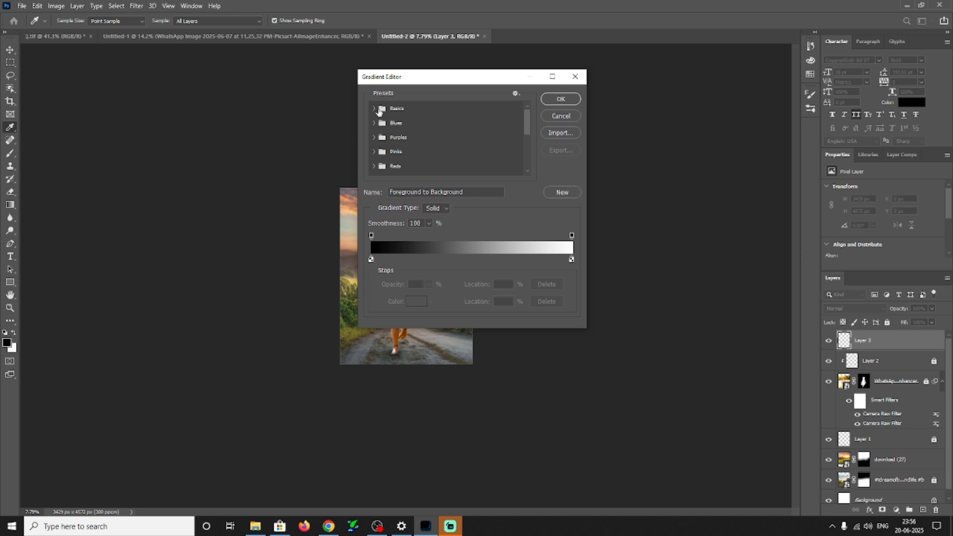
pyautogui.click(373, 109)
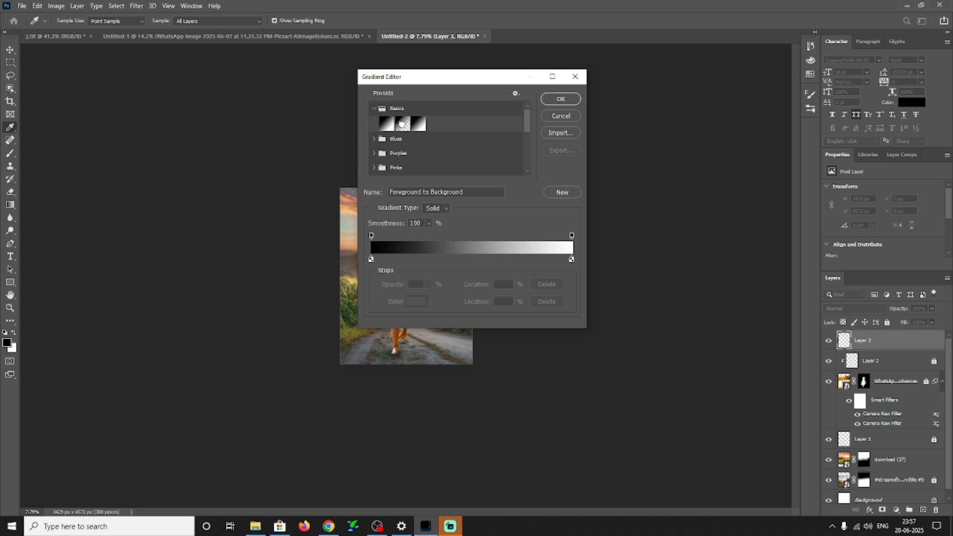
pyautogui.click(402, 123)
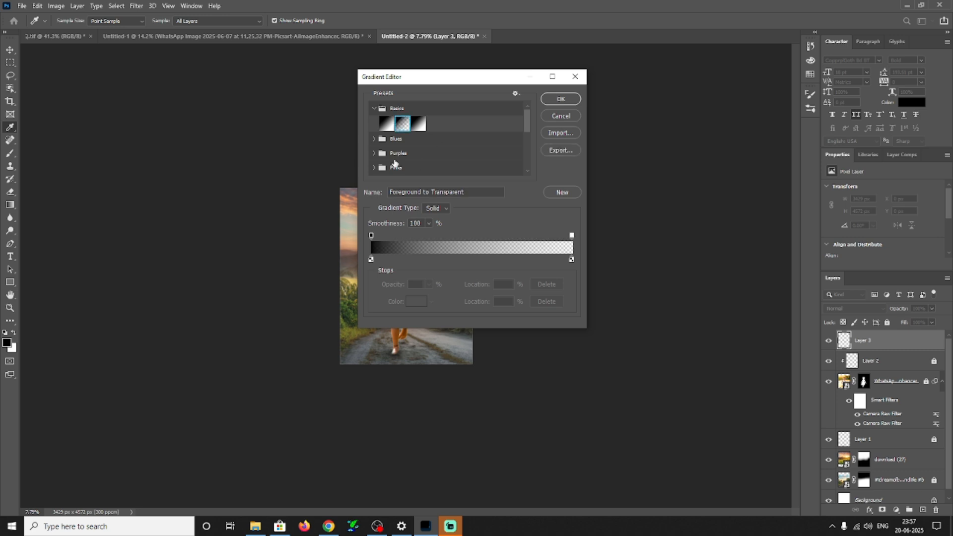
pyautogui.click(558, 100)
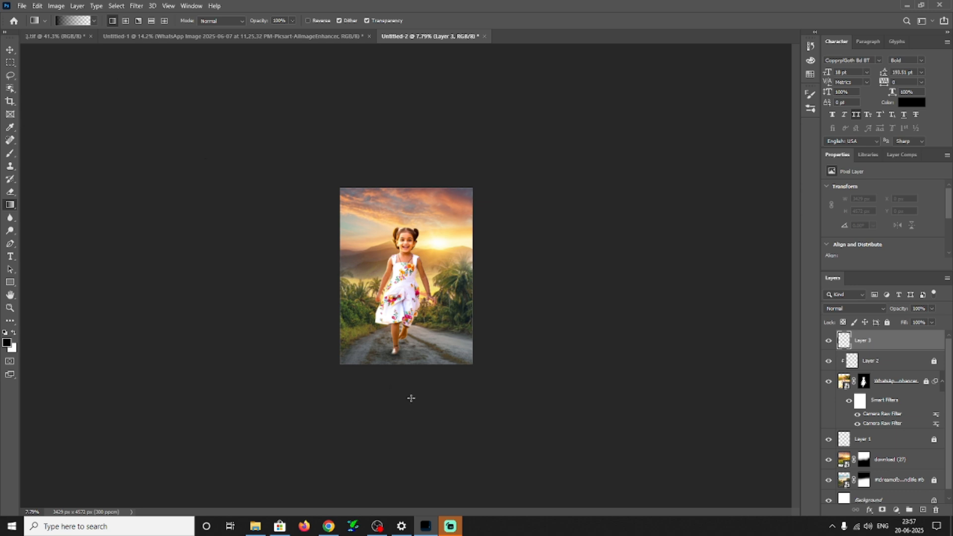
# Darken the poster's lower part on the new layer with a vertical black-to-transparent gradient about 1590 px tall.
pyautogui.scroll(4, 411, 398)
pyautogui.moveTo(405, 390); pyautogui.dragTo(404, 360)
pyautogui.scroll(-3, 473, 348)
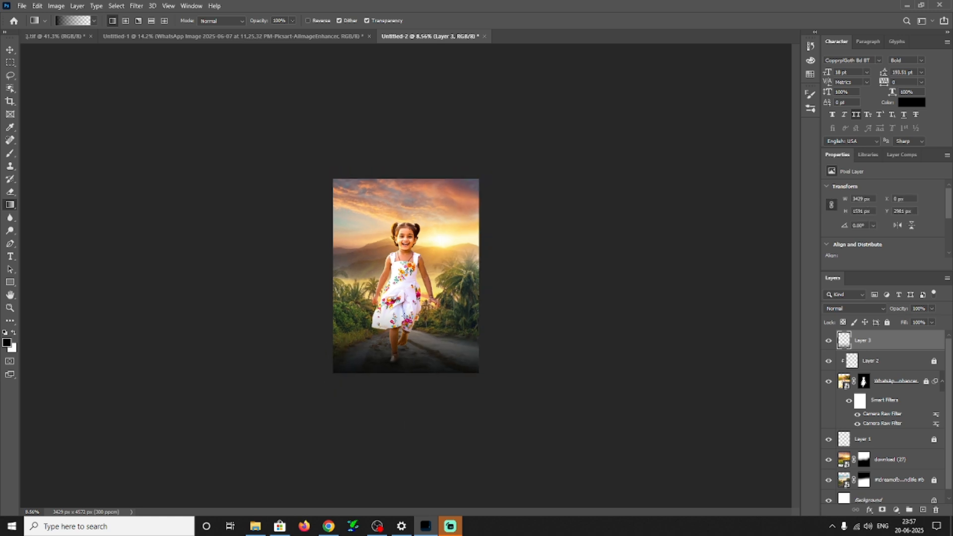
pyautogui.click(9, 50)
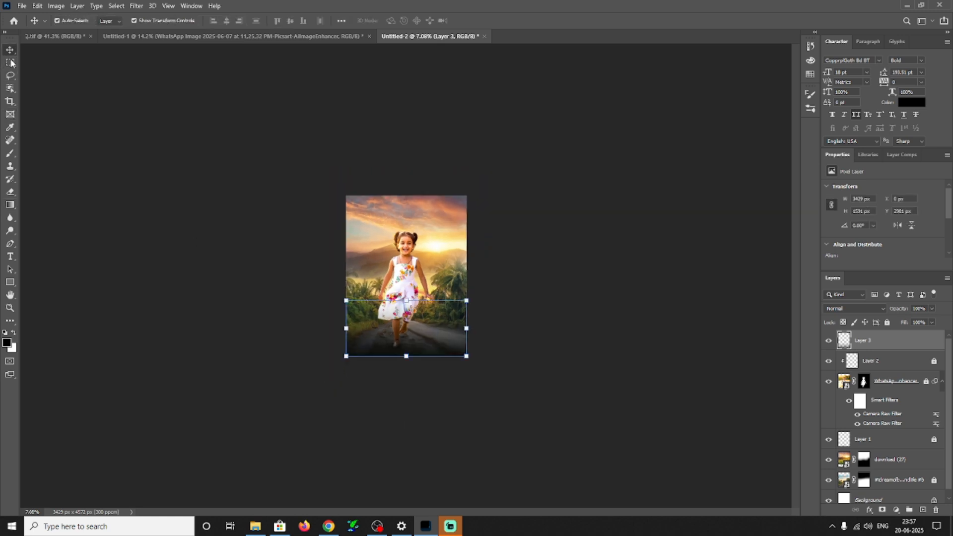
pyautogui.scroll(3, 530, 351)
pyautogui.click(566, 363)
pyautogui.scroll(2, 555, 357)
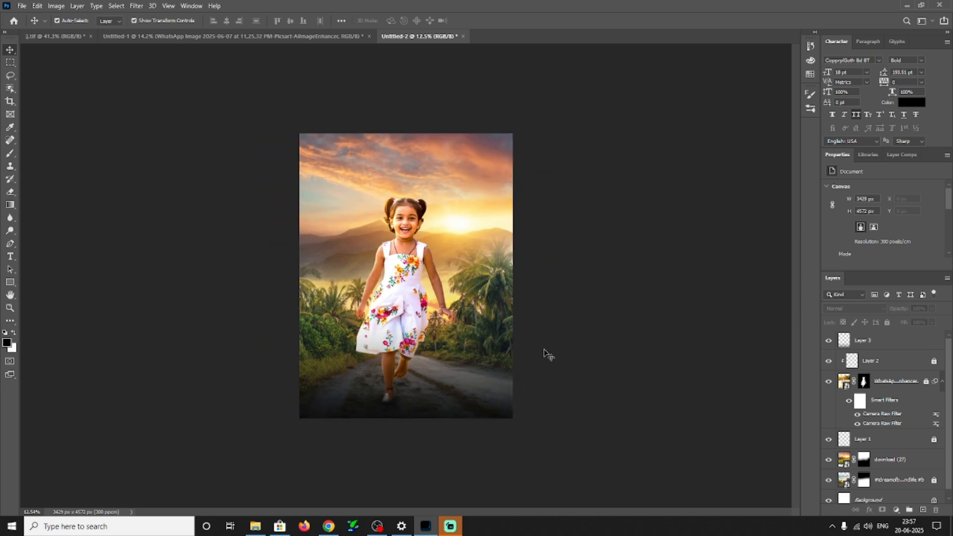
# Compare the poster with and without the dark lower gradient by hiding and showing Layer 3.
pyautogui.scroll(1, 546, 352)
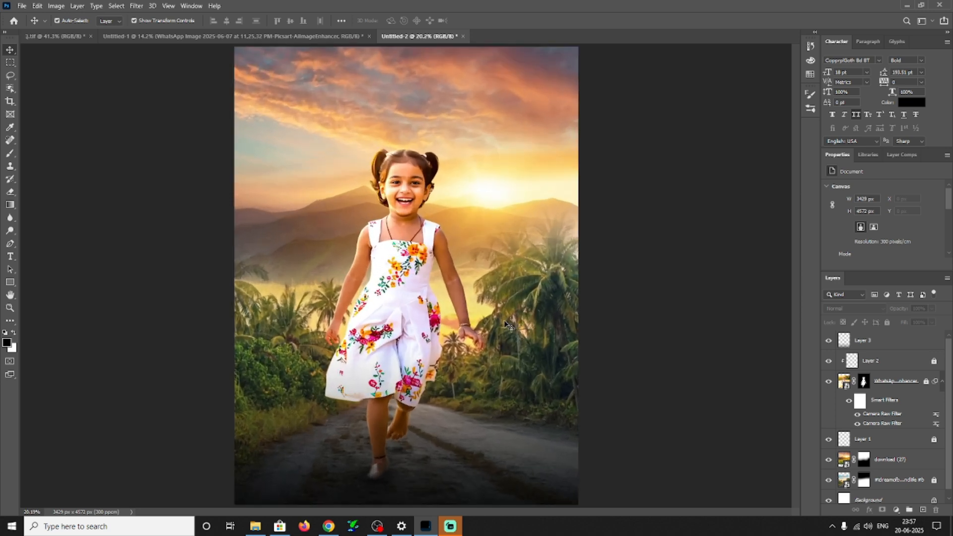
pyautogui.scroll(-2, 511, 325)
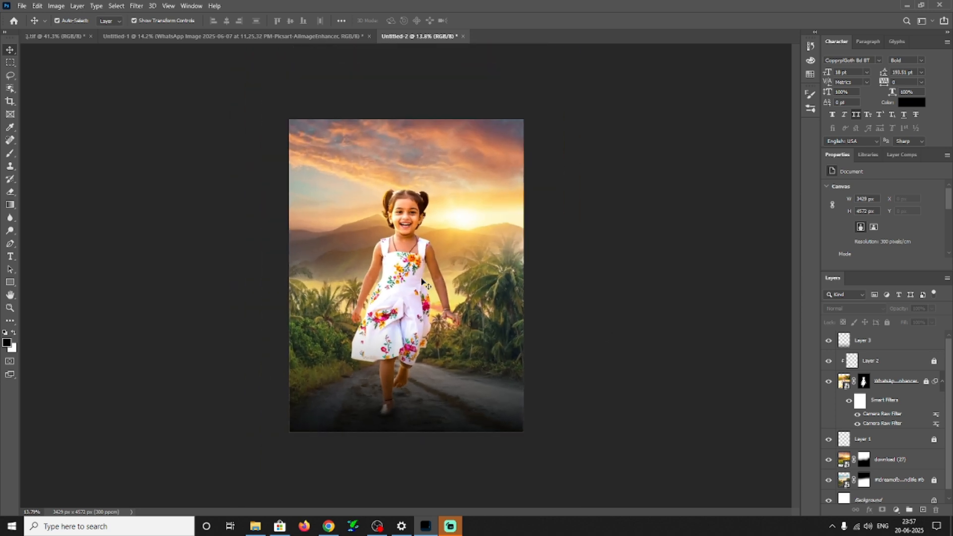
pyautogui.scroll(1, 422, 283)
pyautogui.scroll(-1, 400, 436)
pyautogui.scroll(1, 402, 435)
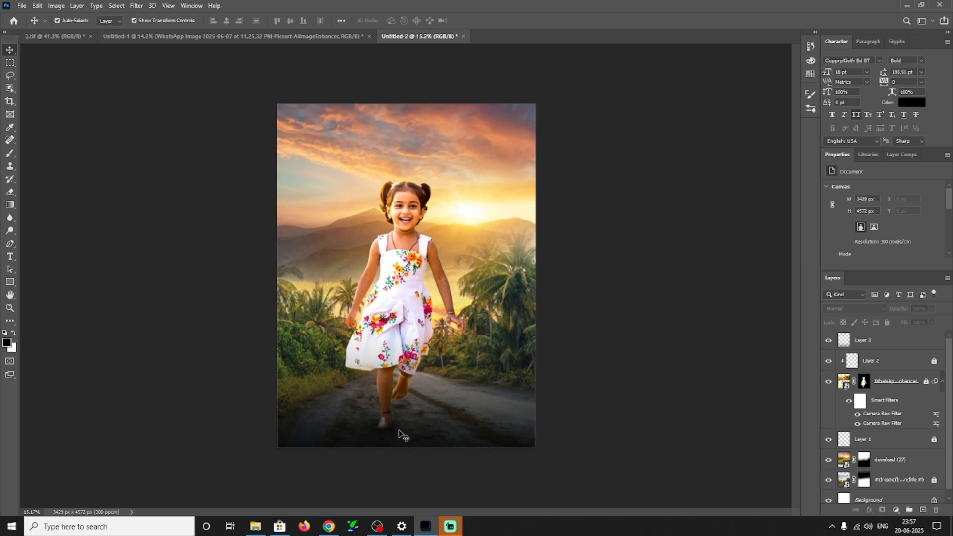
pyautogui.click(444, 433)
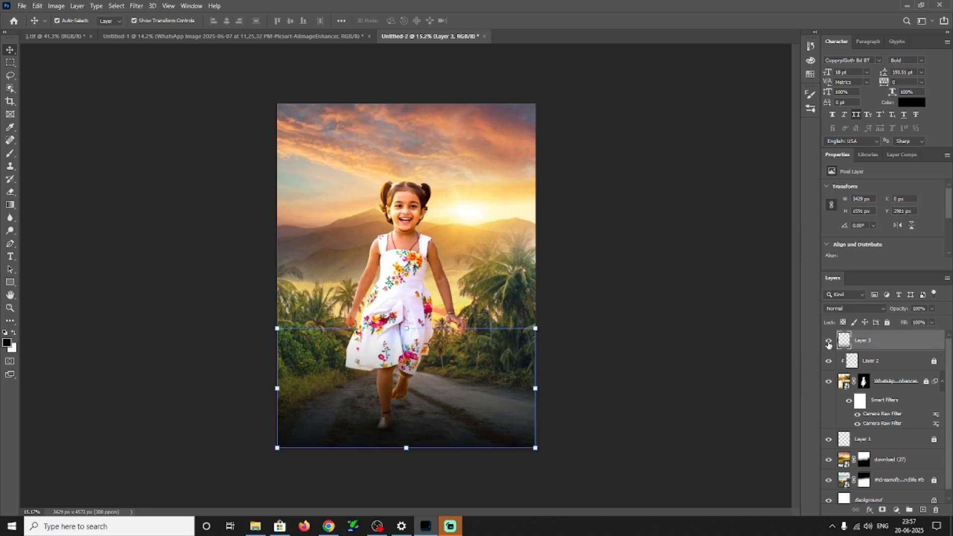
pyautogui.click(829, 342)
pyautogui.click(828, 341)
pyautogui.click(733, 380)
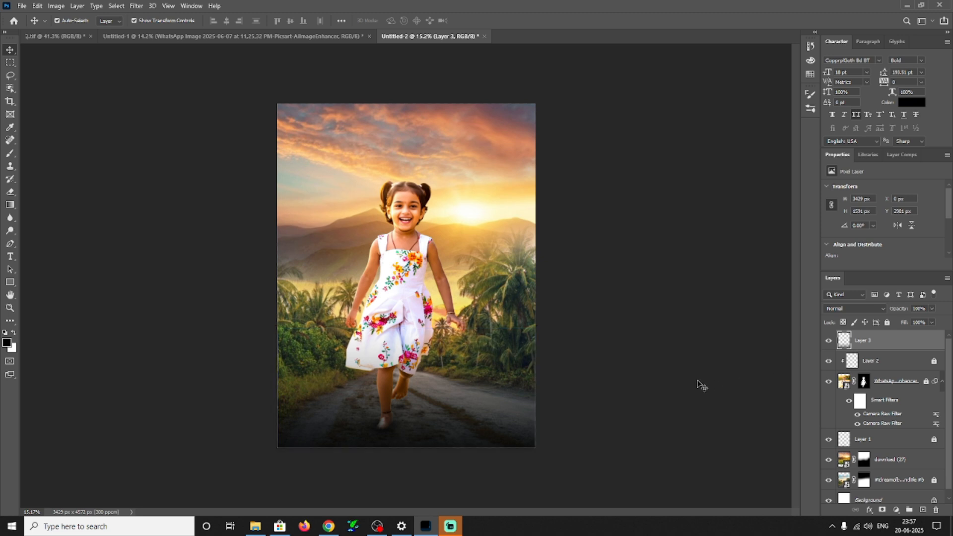
pyautogui.scroll(-1, 482, 330)
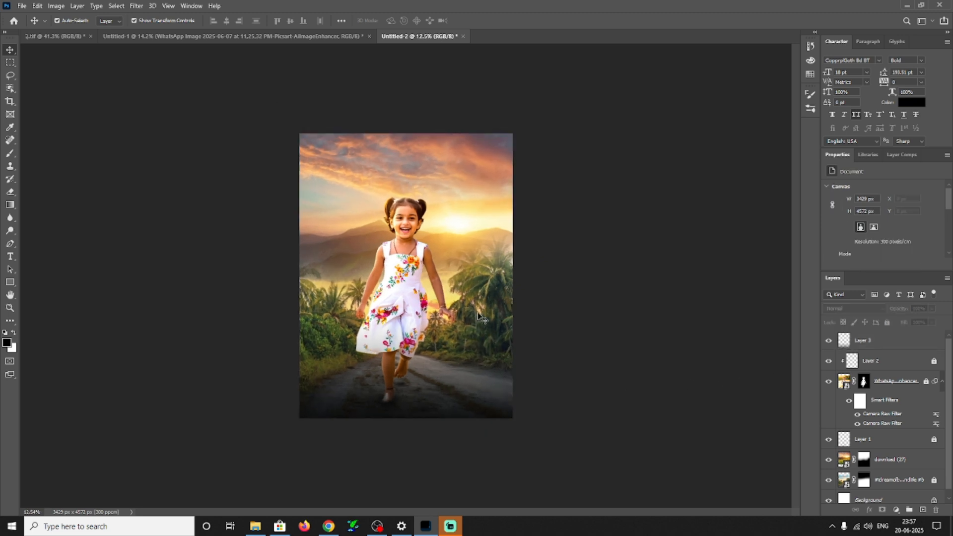
pyautogui.scroll(1, 495, 274)
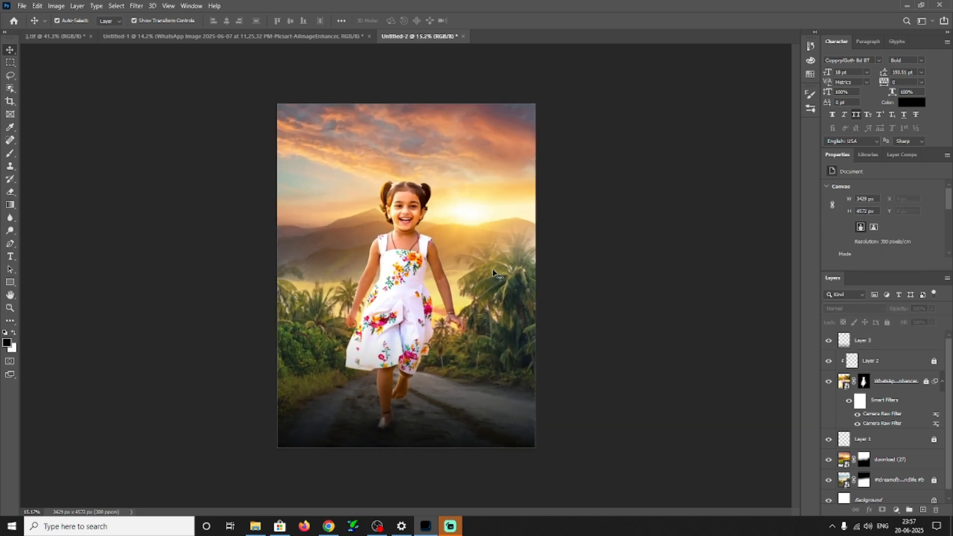
pyautogui.scroll(-1, 494, 274)
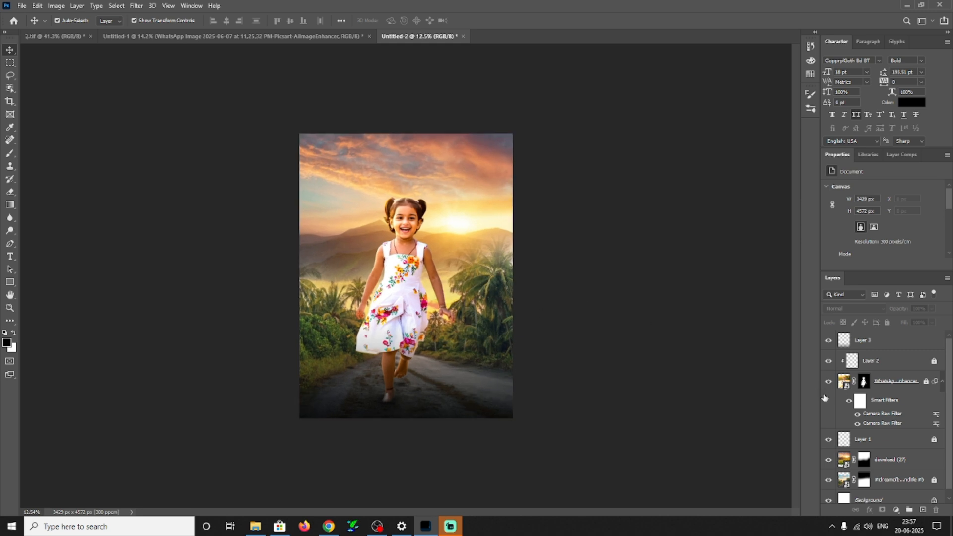
pyautogui.click(862, 342)
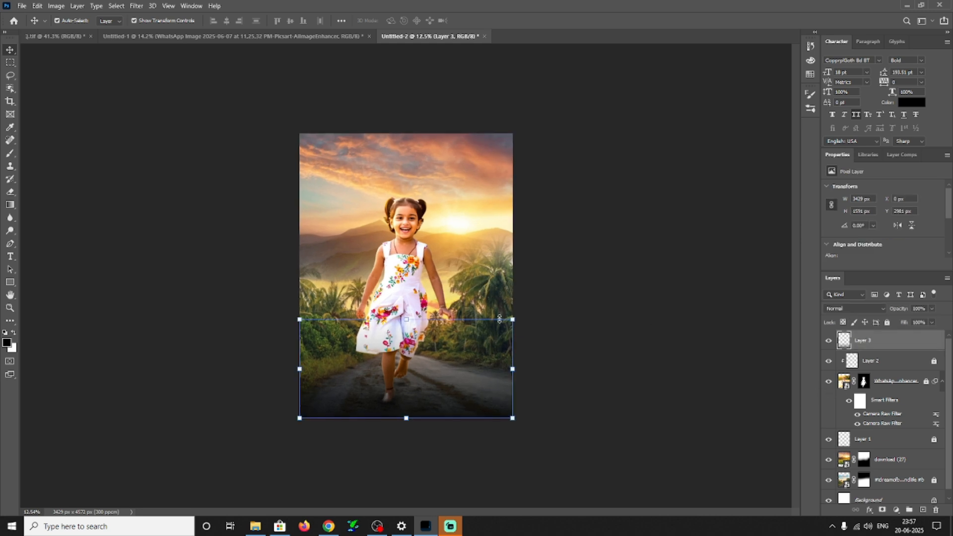
pyautogui.scroll(3, 517, 246)
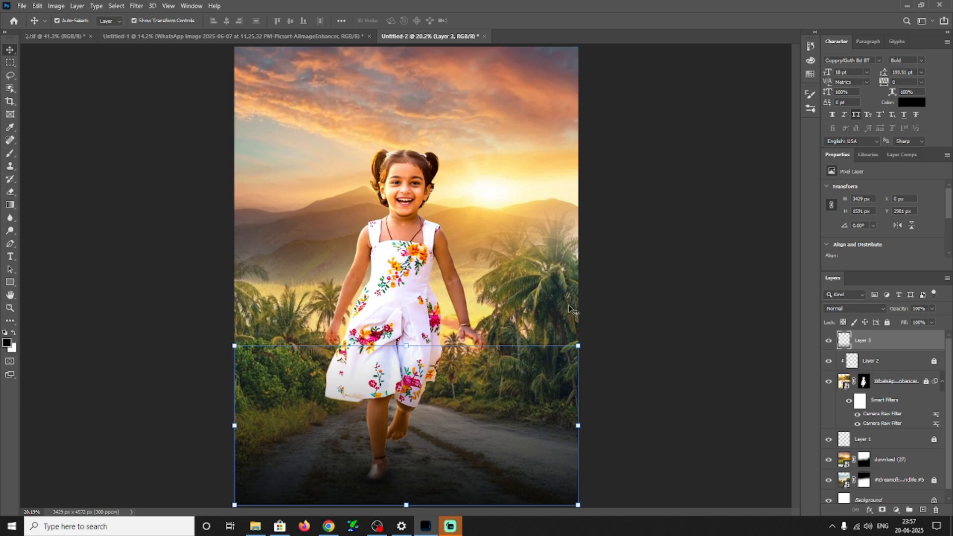
pyautogui.scroll(-1, 403, 288)
pyautogui.scroll(1, 405, 284)
pyautogui.click(597, 252)
pyautogui.scroll(1, 405, 284)
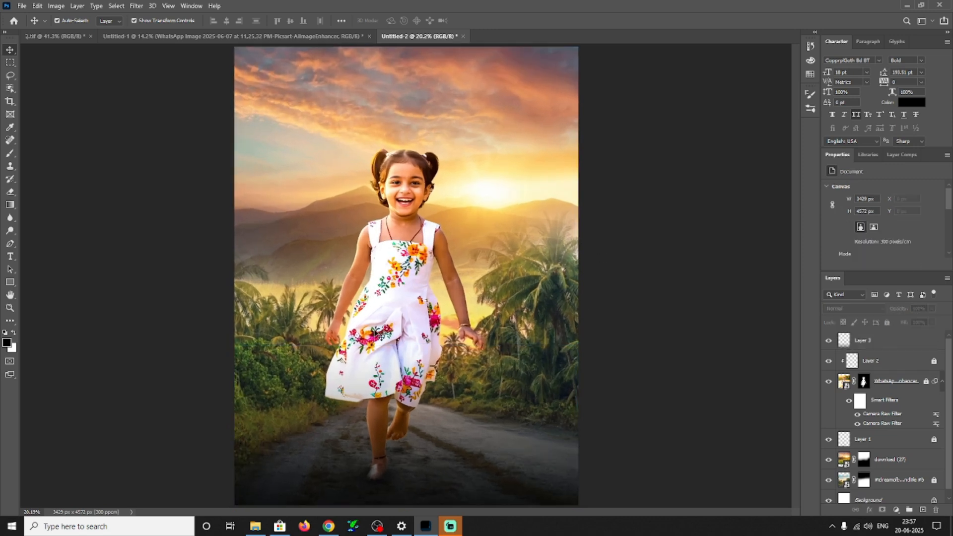
pyautogui.scroll(-2, 385, 322)
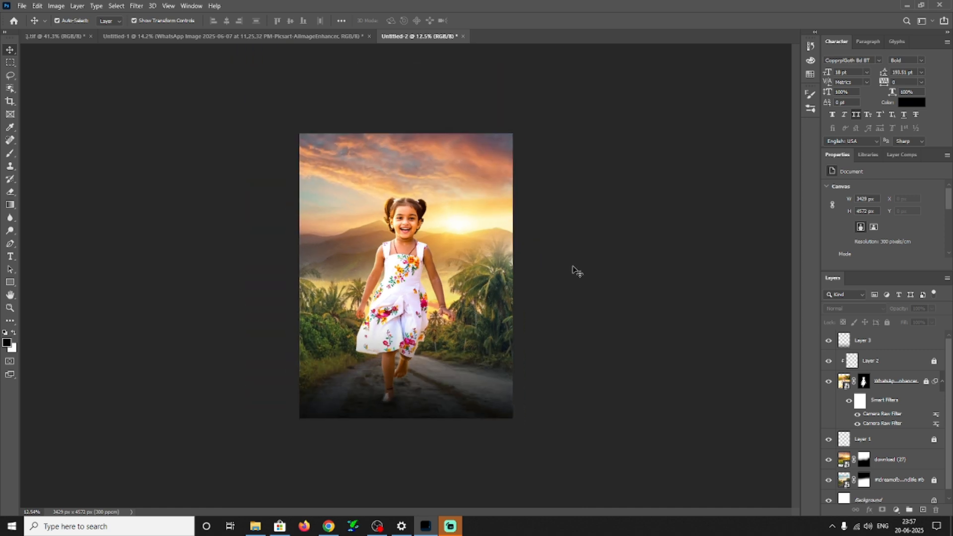
pyautogui.scroll(1, 419, 298)
pyautogui.scroll(1, 419, 298)
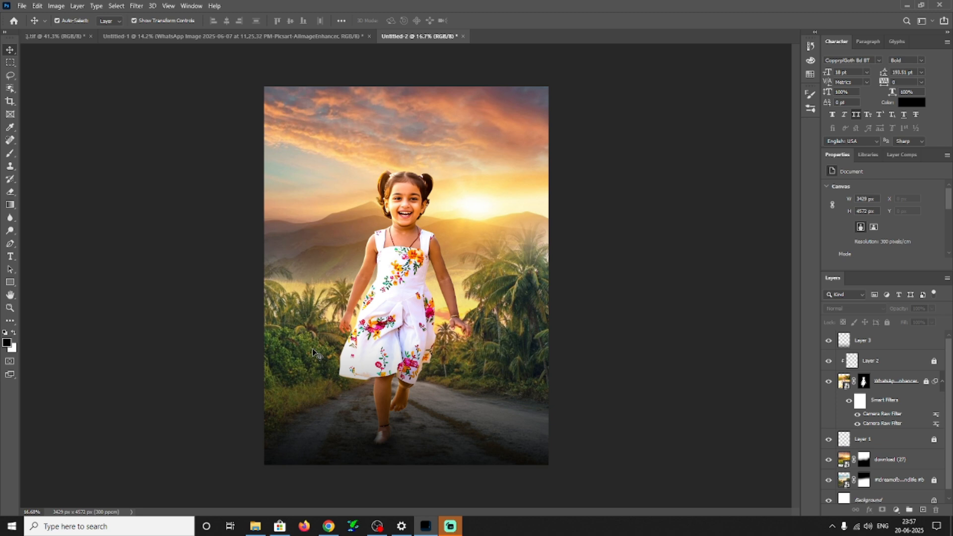
pyautogui.hotkey('ctrl', '-')
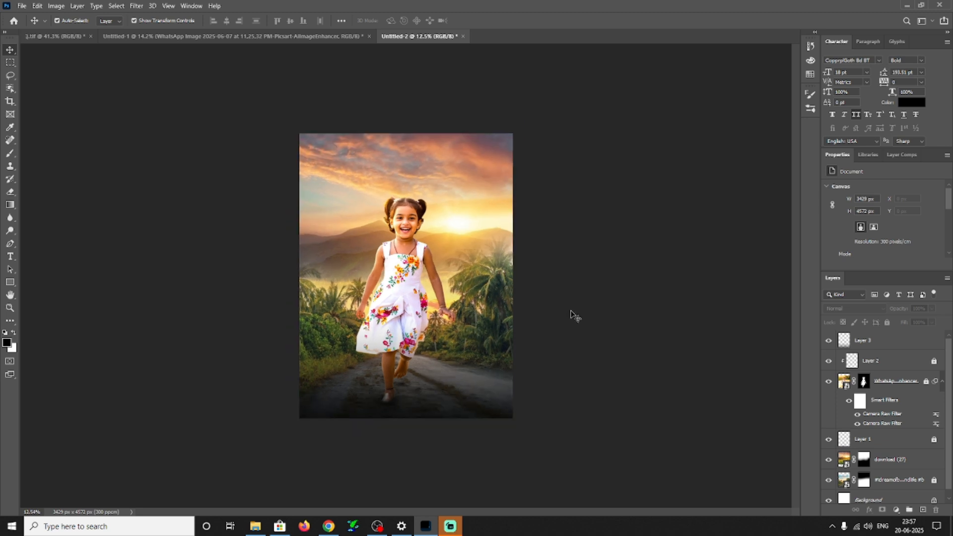
# Examine the composition and layer stack of the finished birthday poster in the open .tif document.
pyautogui.click(57, 36)
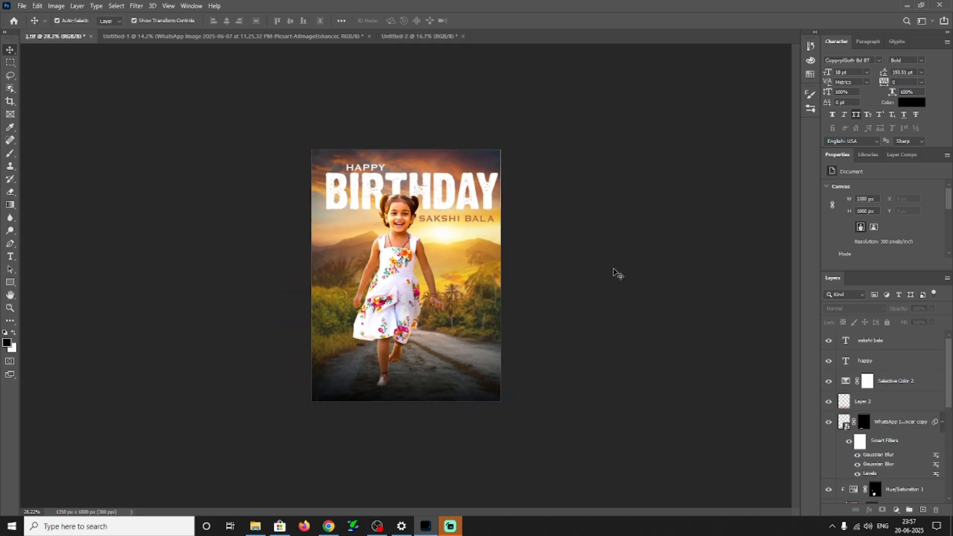
pyautogui.scroll(4, 617, 273)
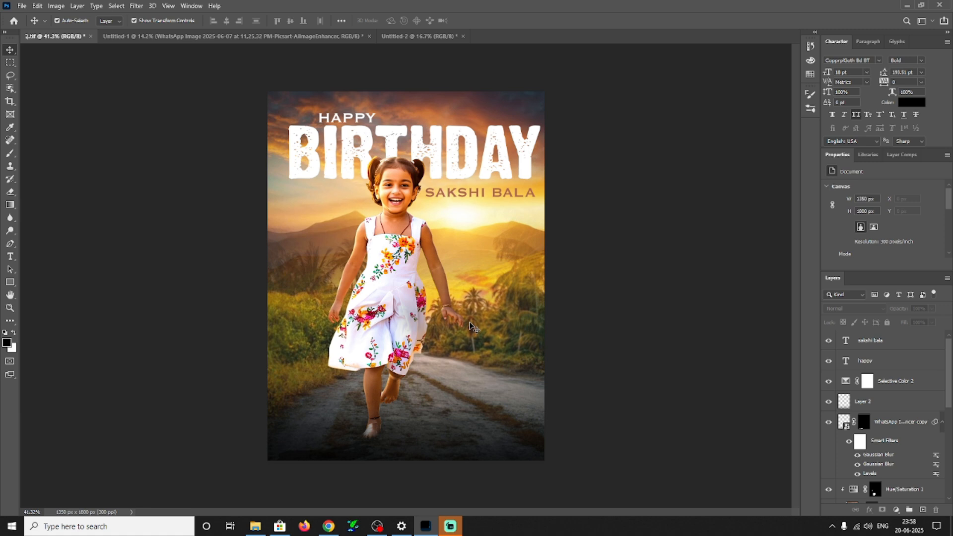
pyautogui.scroll(-2, 564, 343)
pyautogui.scroll(2, 362, 306)
pyautogui.scroll(-5, 831, 404)
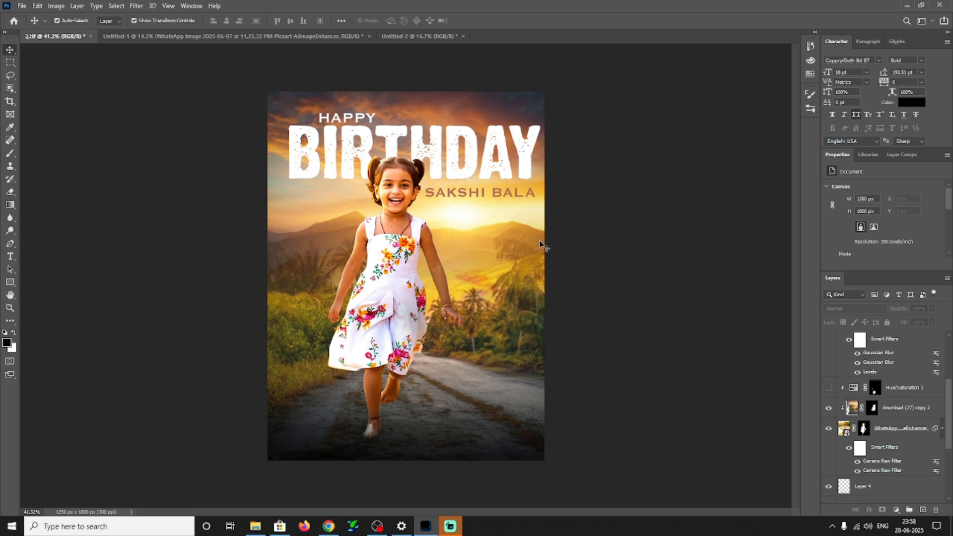
pyautogui.scroll(-1, 511, 247)
pyautogui.scroll(2, 508, 254)
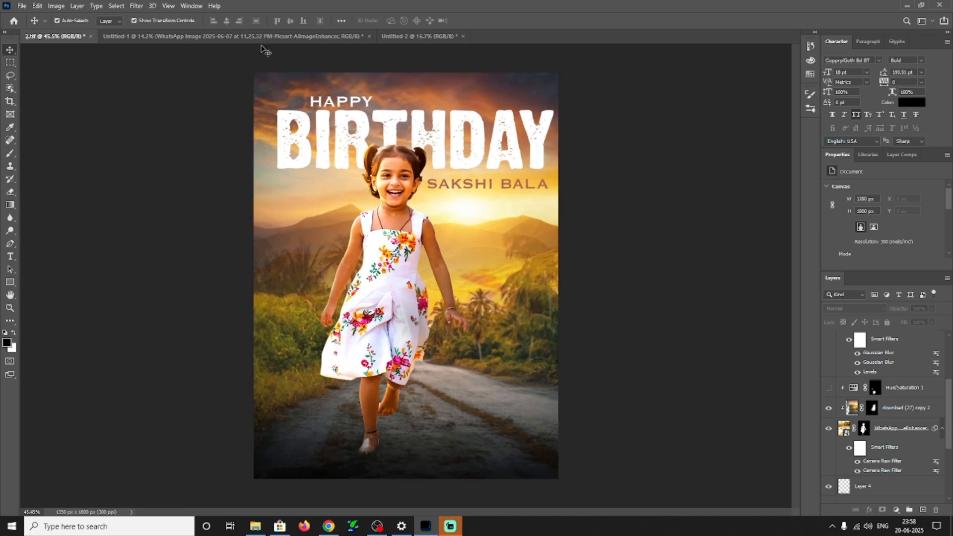
# In Untitled-2, duplicate the download (27) sunset layer and clip the copy to the girl's cutout, directly beneath Layer 2.
pyautogui.click(412, 37)
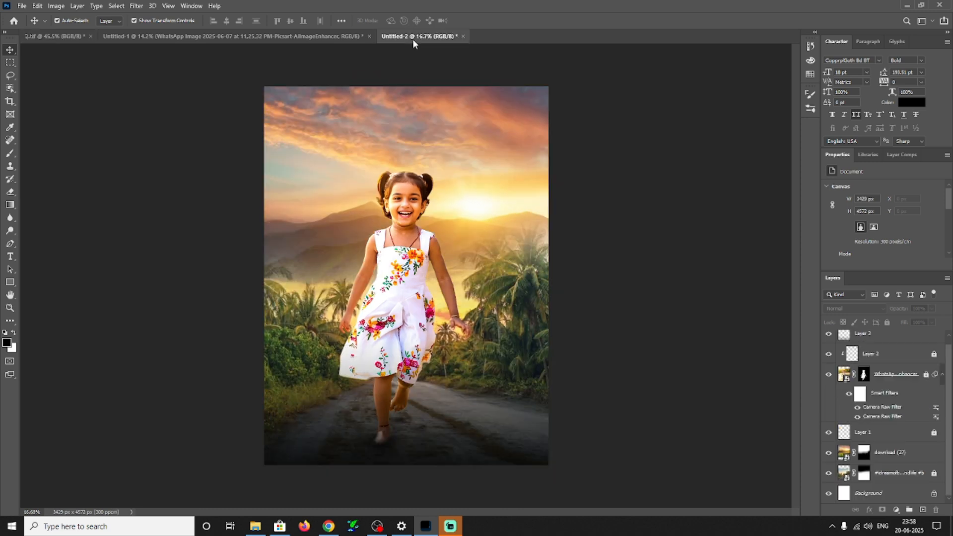
pyautogui.click(896, 455)
pyautogui.scroll(-1, 817, 460)
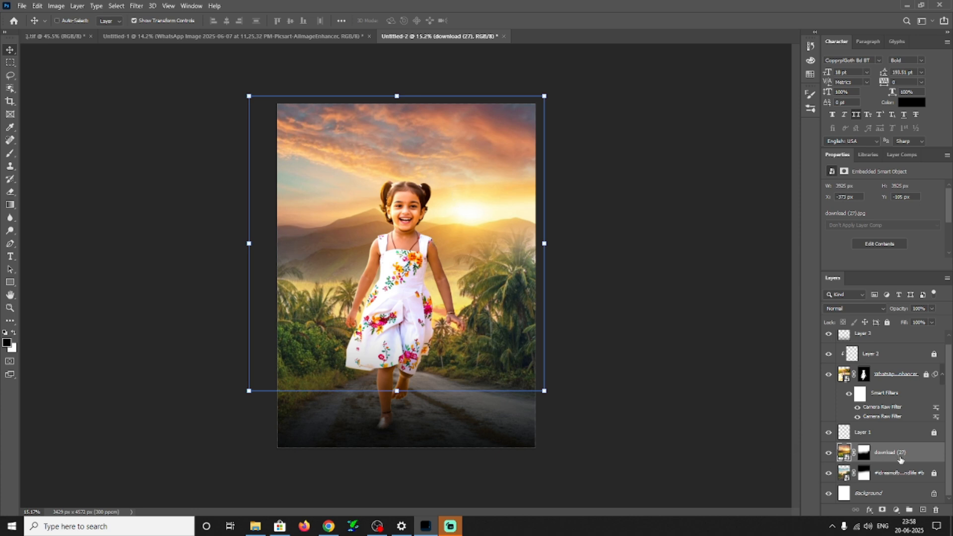
pyautogui.hotkey('ctrl', 'j')
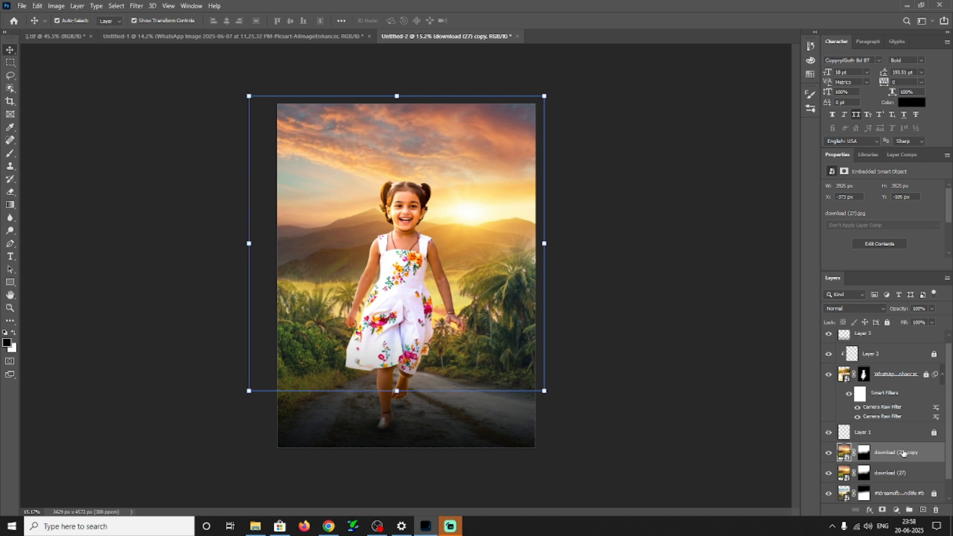
pyautogui.moveTo(904, 454); pyautogui.dragTo(888, 345)
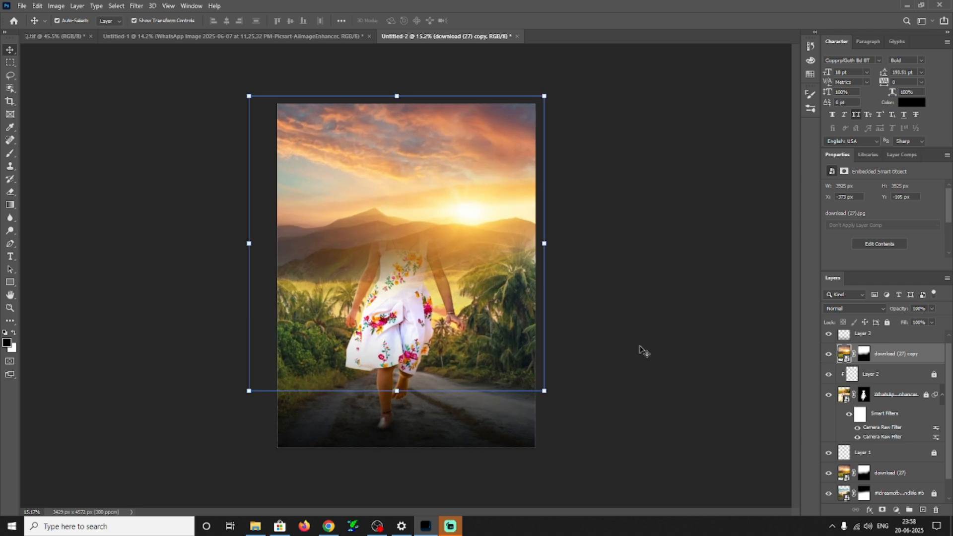
pyautogui.hotkey('ctrl', 'alt', 'g')
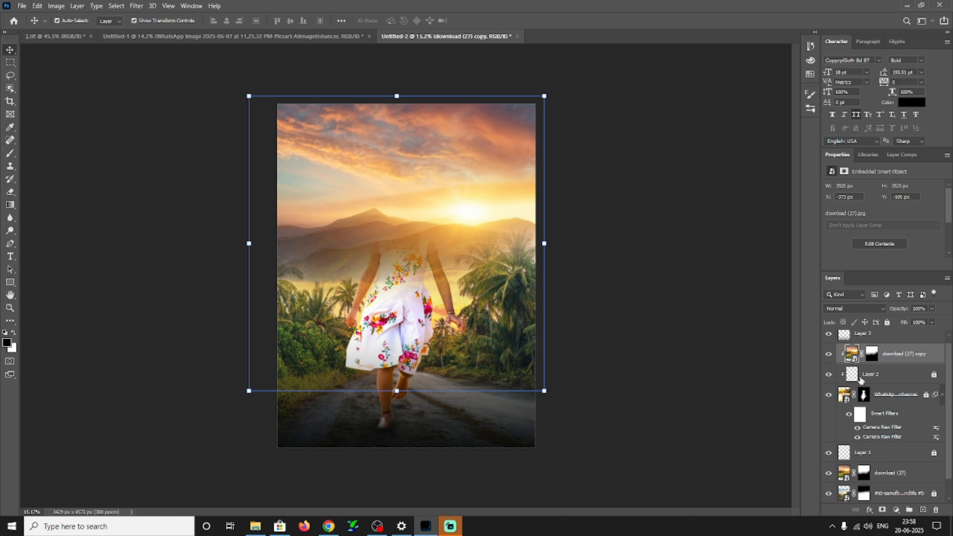
pyautogui.moveTo(887, 360); pyautogui.dragTo(889, 384)
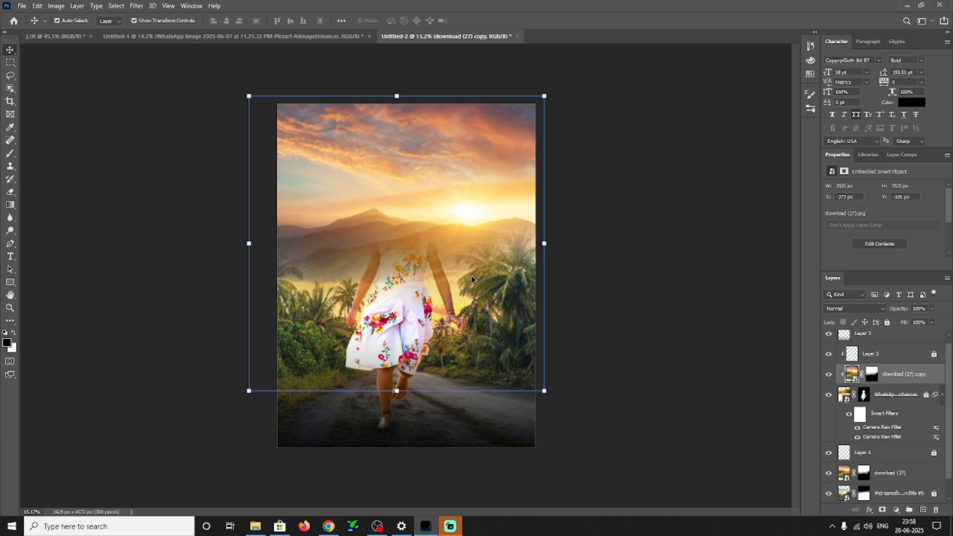
# Shift the original download (27) background layer about 70 px left and 40 px up.
pyautogui.scroll(-1, 437, 236)
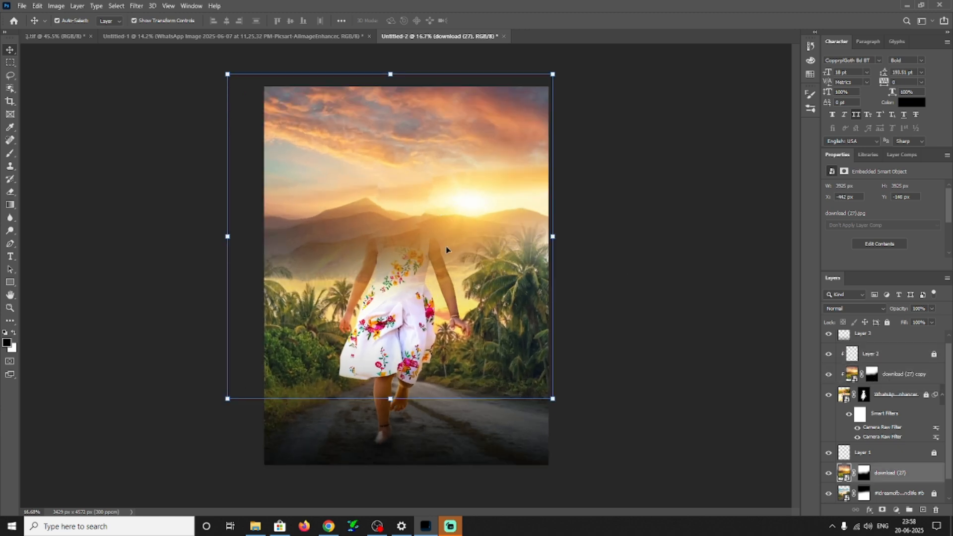
pyautogui.scroll(-1, 446, 250)
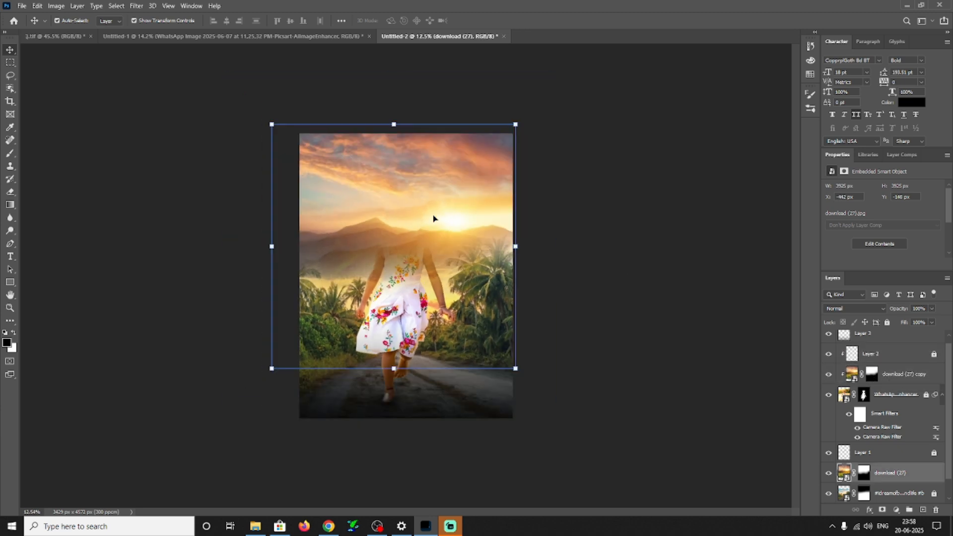
pyautogui.scroll(1, 436, 217)
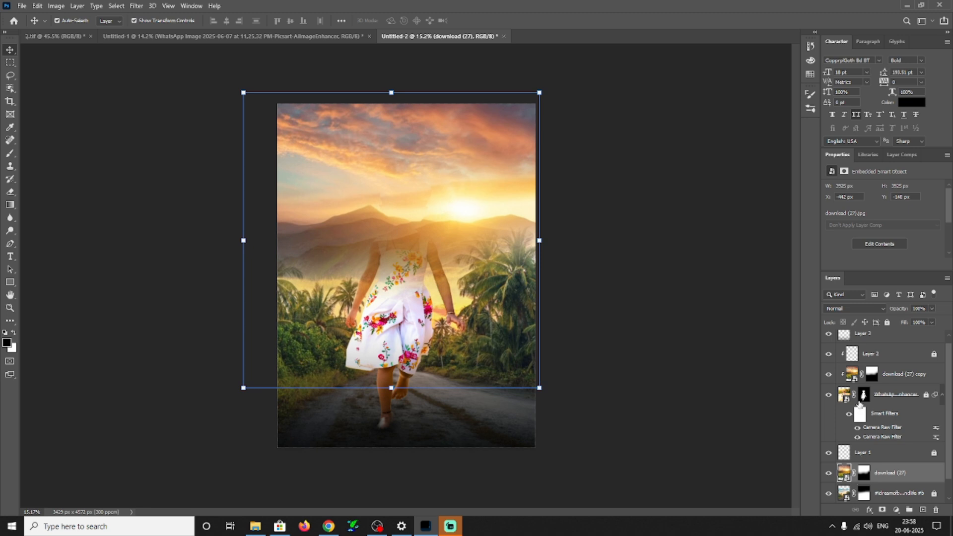
# Set the clipped download (27) copy's opacity to 0% and enlarge it to about 4775 px square, covering the whole poster.
pyautogui.click(853, 376)
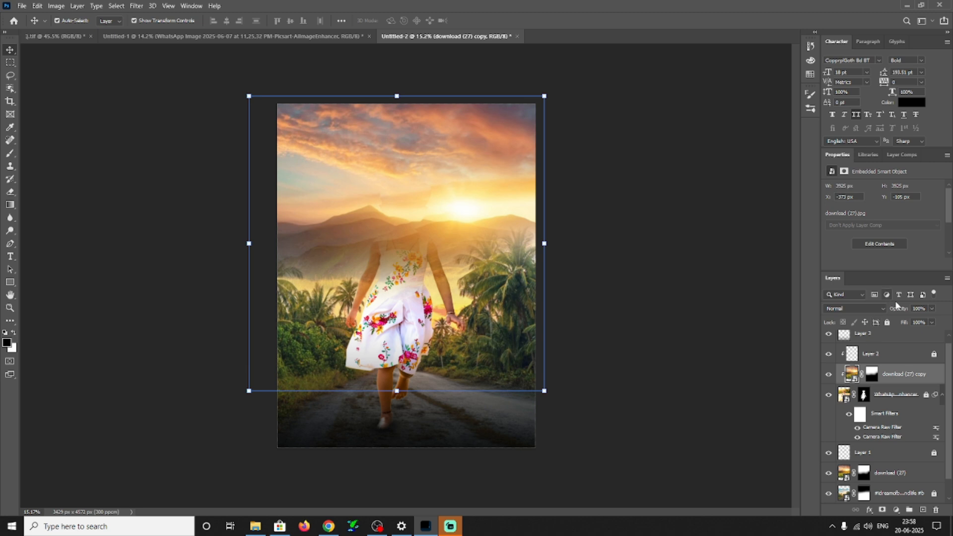
pyautogui.moveTo(898, 308); pyautogui.dragTo(814, 322)
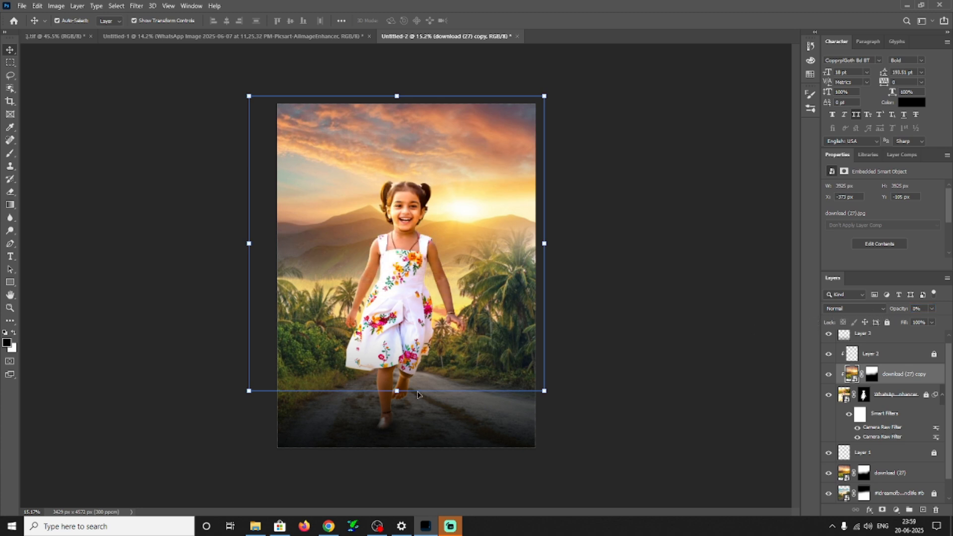
pyautogui.moveTo(397, 391); pyautogui.dragTo(410, 457)
pyautogui.hotkey('ctrl', '-')
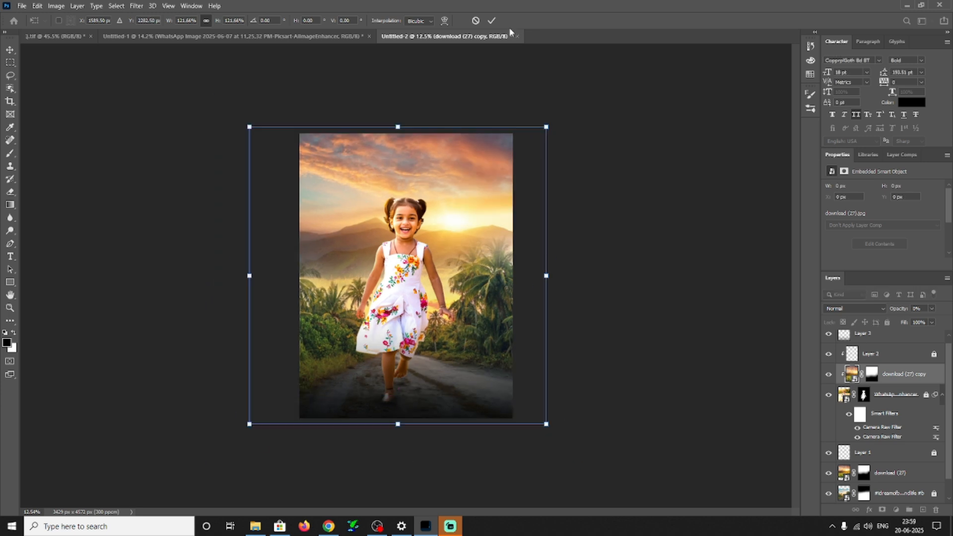
pyautogui.click(491, 21)
pyautogui.hotkey('ctrl', '+')
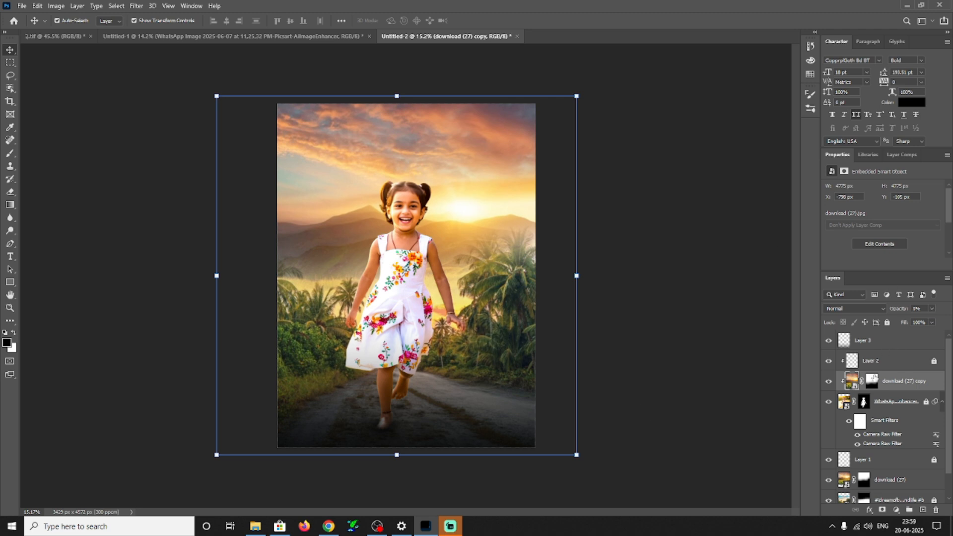
# Delete the layer mask from the clipped download (27) copy layer.
pyautogui.click(872, 382)
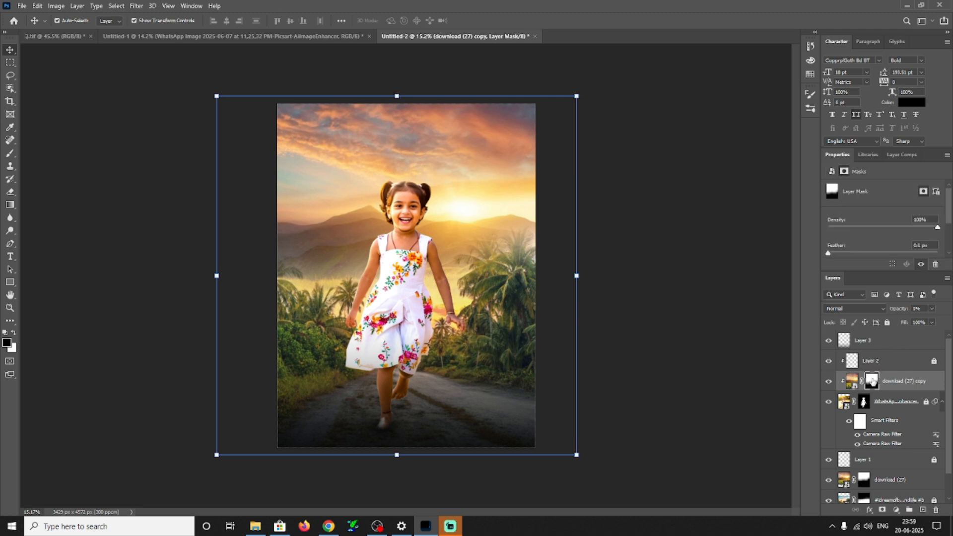
pyautogui.rightClick(872, 381)
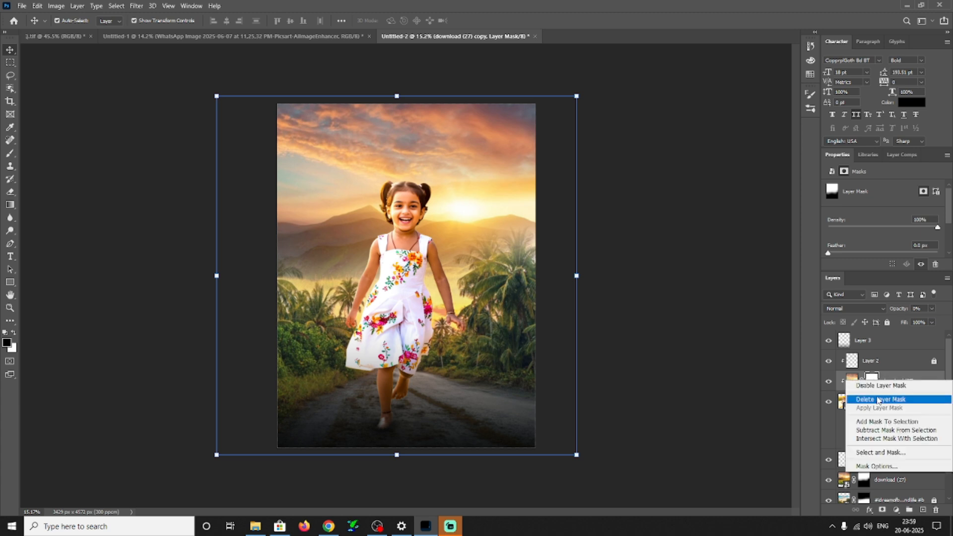
pyautogui.click(878, 400)
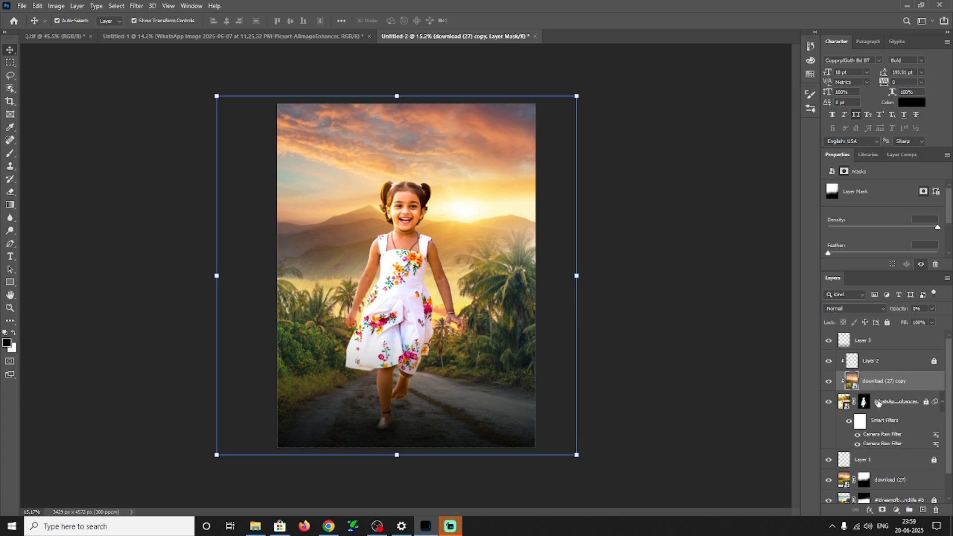
pyautogui.scroll(-1, 629, 288)
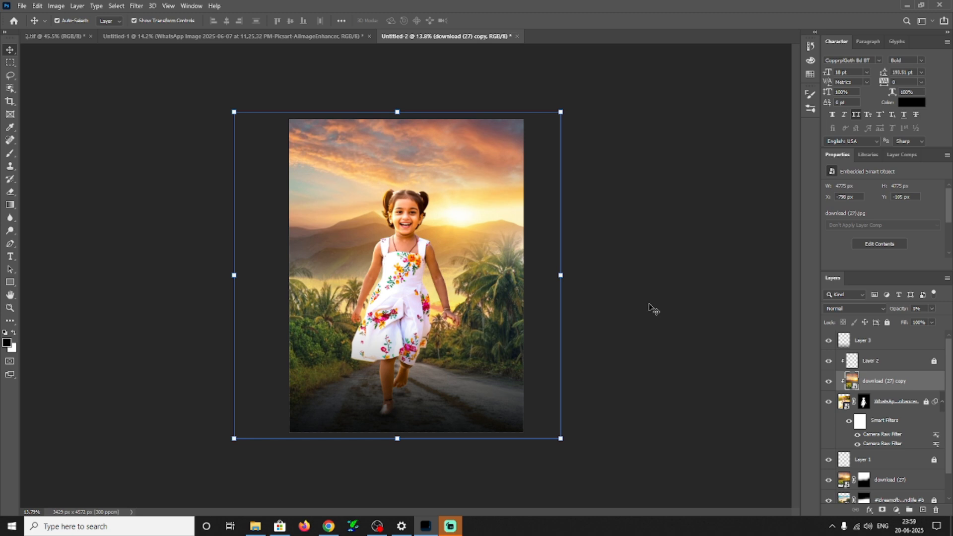
# Raise the clipped download (27) copy to 100% opacity, add an all-black layer mask, and make white the brush colour.
pyautogui.keyDown('alt'); pyautogui.click(882, 511); pyautogui.keyUp('alt')
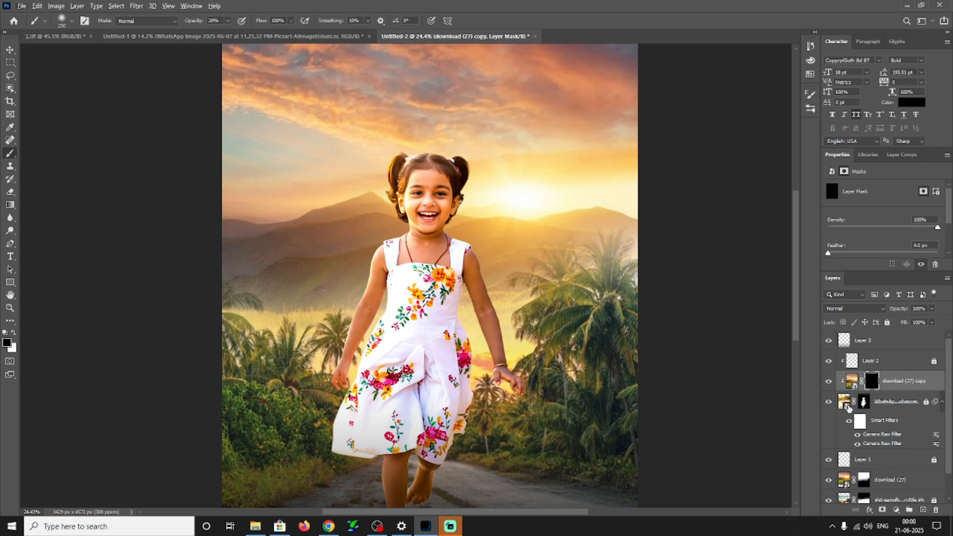
pyautogui.scroll(-3, 488, 315)
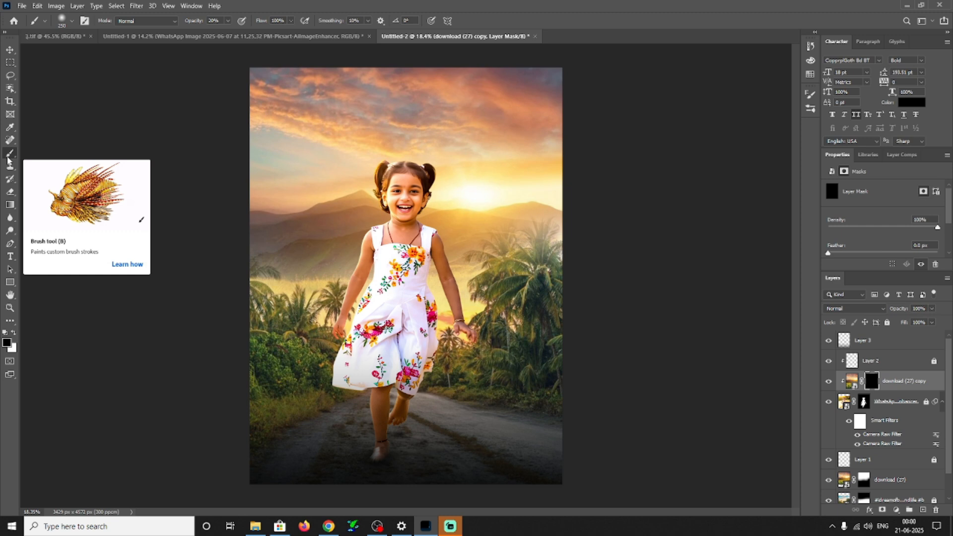
pyautogui.click(14, 334)
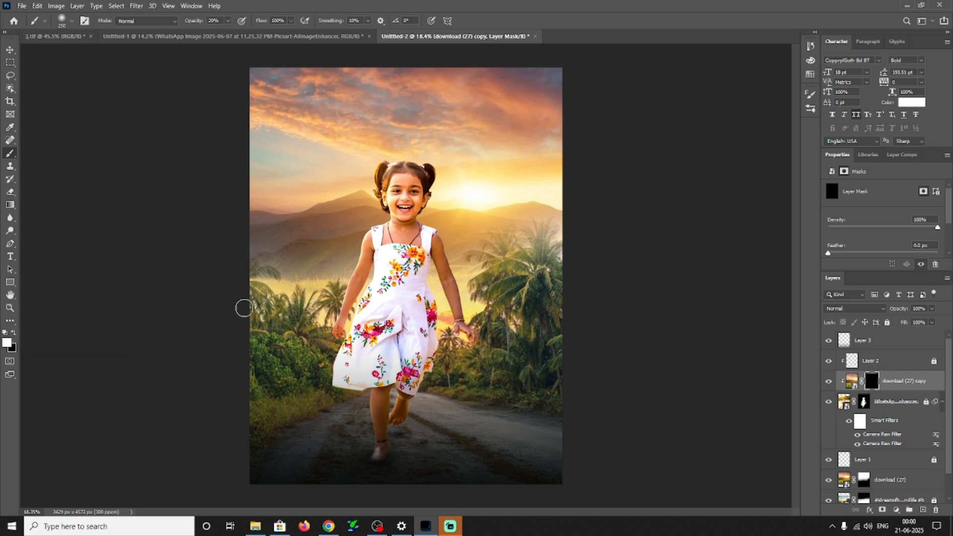
# Lower the layer's opacity to about 87% and paint its mask over the lower dress with a soft 250 px brush at 20% opacity.
pyautogui.scroll(3, 399, 317)
pyautogui.scroll(2, 392, 325)
pyautogui.press(']')
pyautogui.press('[')
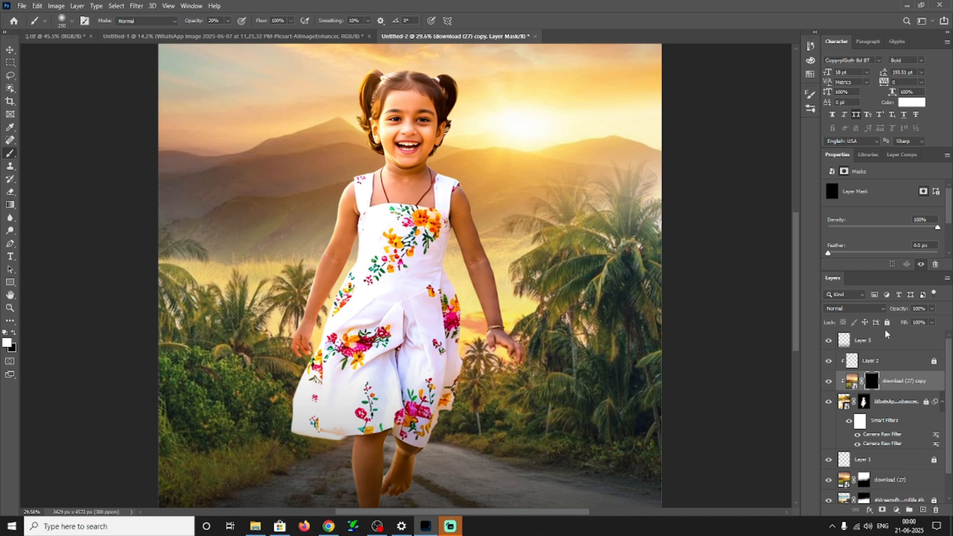
pyautogui.moveTo(900, 309); pyautogui.dragTo(896, 310)
pyautogui.scroll(1, 484, 307)
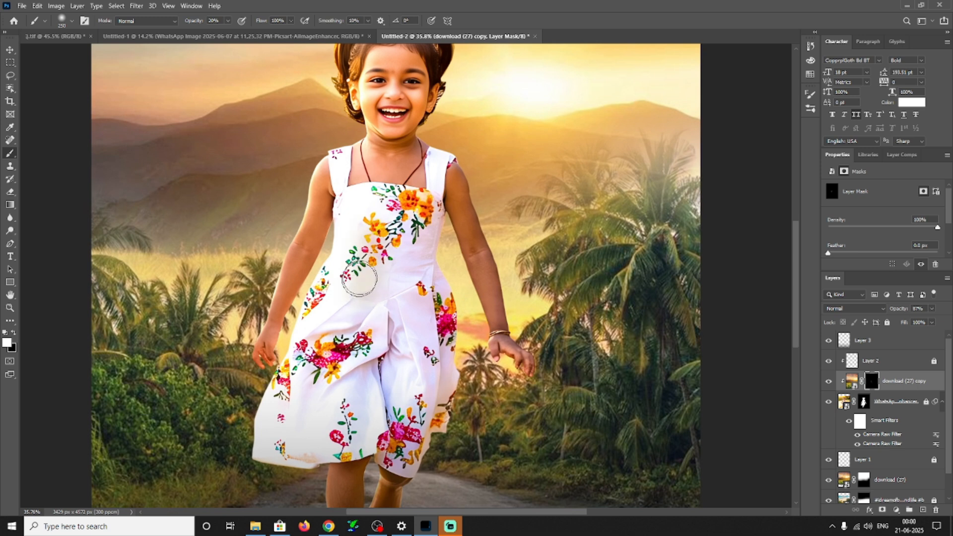
pyautogui.moveTo(314, 328)
pyautogui.mouseDown()
pyautogui.moveTo(306, 404)
pyautogui.moveTo(293, 422)
pyautogui.moveTo(267, 427)
pyautogui.moveTo(271, 437)
pyautogui.moveTo(357, 435)
pyautogui.moveTo(375, 353)
pyautogui.moveTo(404, 397)
pyautogui.moveTo(401, 313)
pyautogui.moveTo(386, 291)
pyautogui.moveTo(374, 334)
pyautogui.moveTo(367, 312)
pyautogui.moveTo(308, 348)
pyautogui.mouseUp()
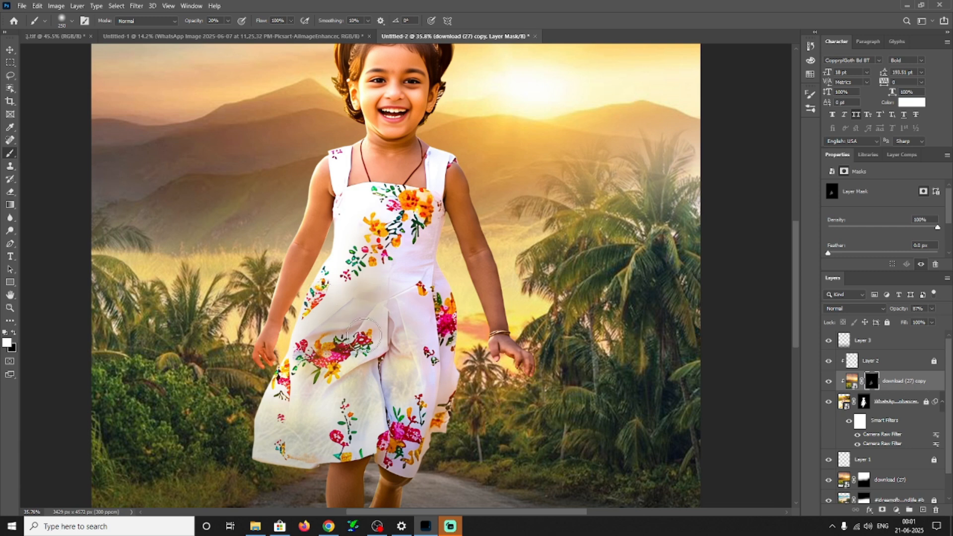
# Undo the most recent mask strokes painted over the girl's dress.
pyautogui.hotkey('ctrl', 'z')
pyautogui.hotkey('ctrl', 'z')
pyautogui.hotkey('ctrl', 'z')
pyautogui.hotkey('ctrl', 'z')
pyautogui.hotkey('ctrl', 'z')
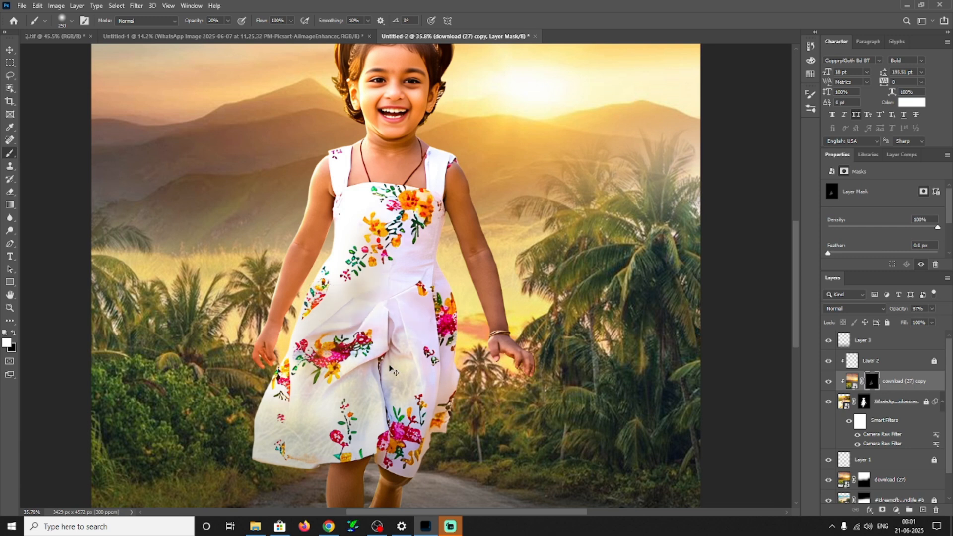
# Set the brush to 10% opacity and 700 px for softer painting on the download (27) copy's mask.
pyautogui.scroll(-2, 395, 378)
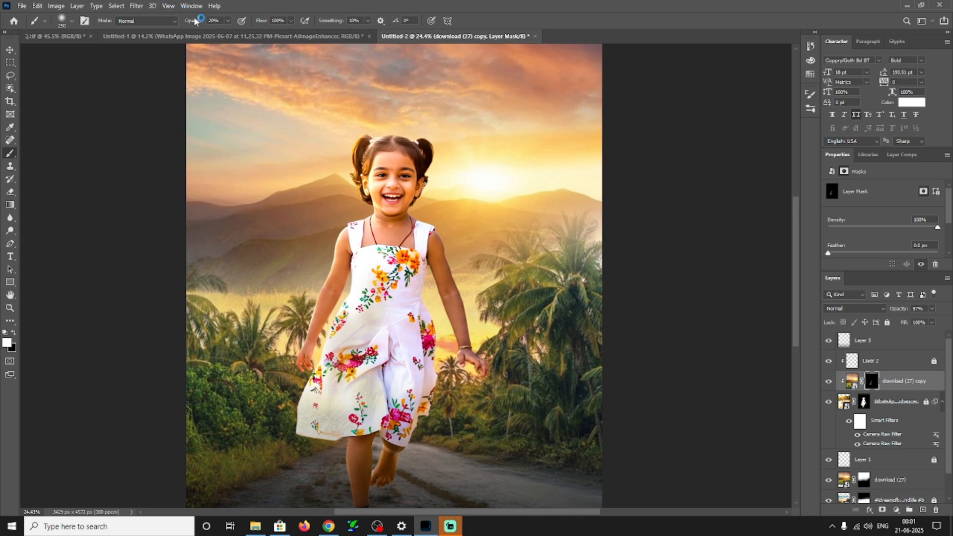
pyautogui.moveTo(194, 26); pyautogui.dragTo(189, 25)
pyautogui.scroll(1, 359, 292)
pyautogui.press(']')
pyautogui.press(']')
pyautogui.press(']')
pyautogui.press(']')
pyautogui.press(']')
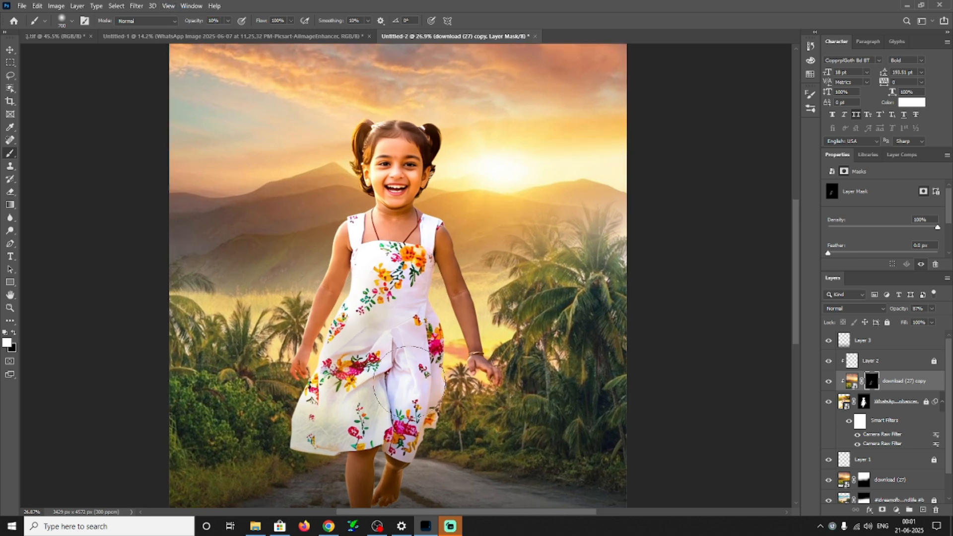
# Faintly reveal the sunset tint over the dress's lower right side, reducing the brush to 250 px.
pyautogui.press('[')
pyautogui.press('[')
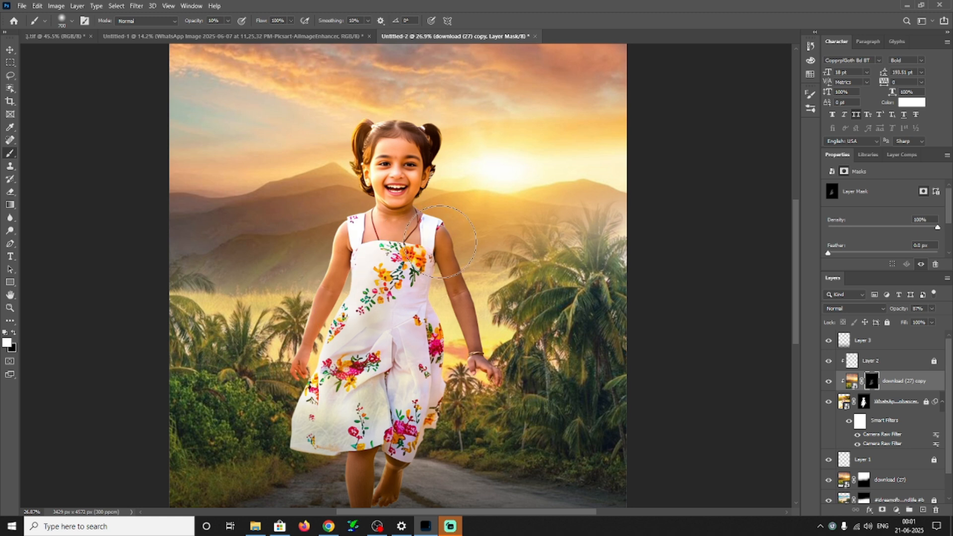
pyautogui.press('[')
pyautogui.press('[')
pyautogui.press('[')
pyautogui.press('[')
pyautogui.press('[')
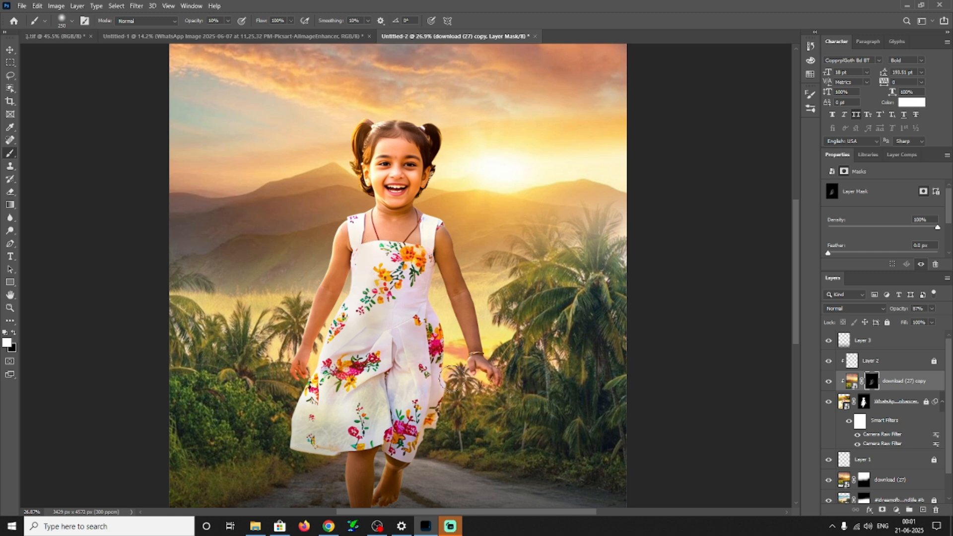
# Select the original download (27) background layer with the Move tool and lock it completely.
pyautogui.hotkey('ctrl', '0')
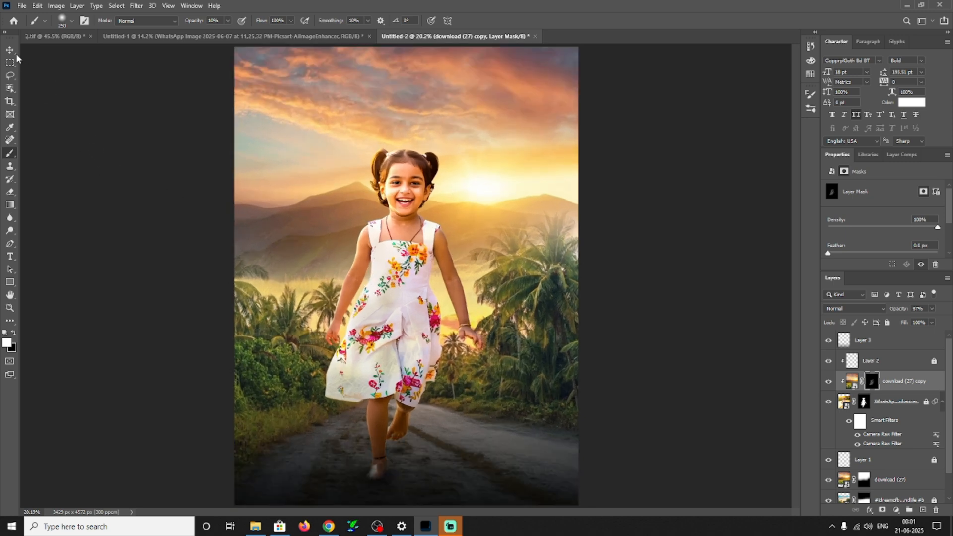
pyautogui.click(9, 49)
pyautogui.scroll(-1, 417, 326)
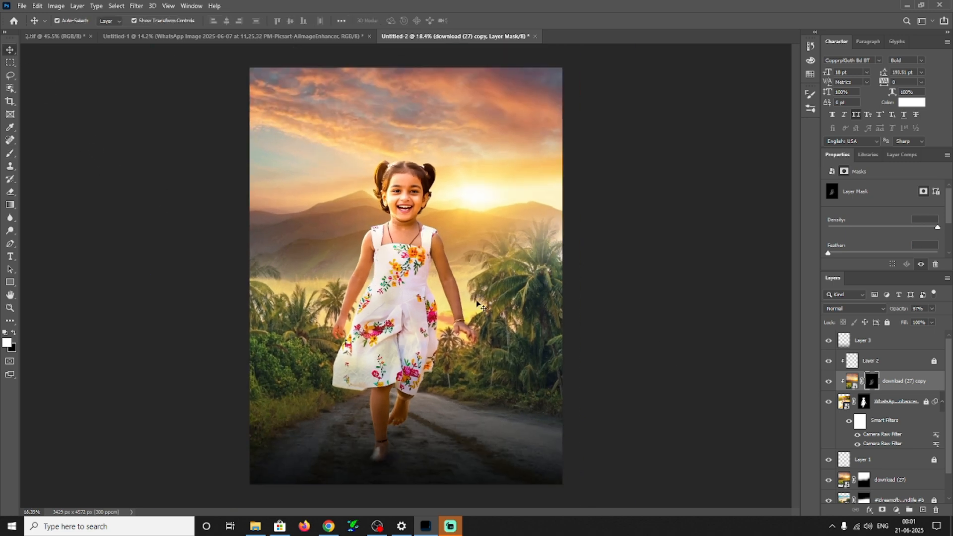
pyautogui.click(416, 304)
pyautogui.scroll(1, 416, 304)
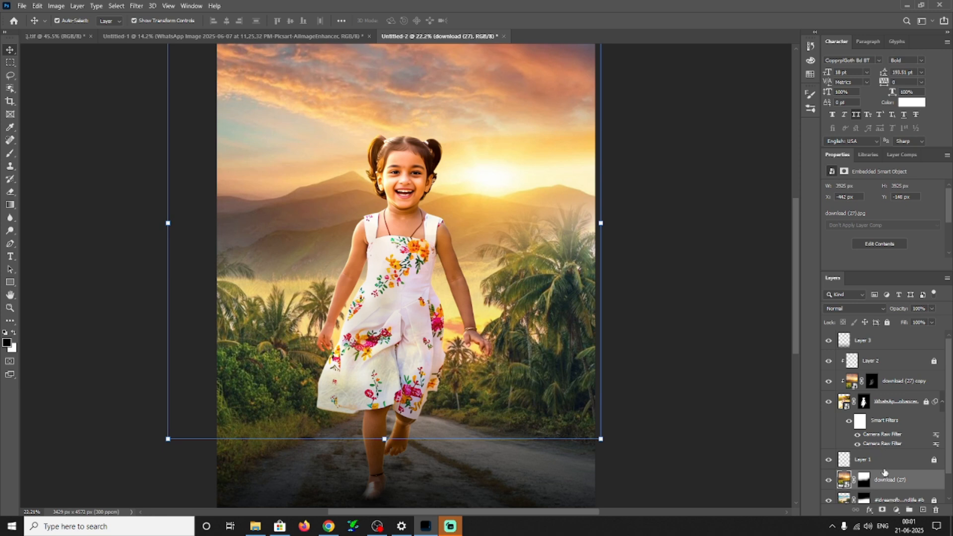
pyautogui.click(887, 323)
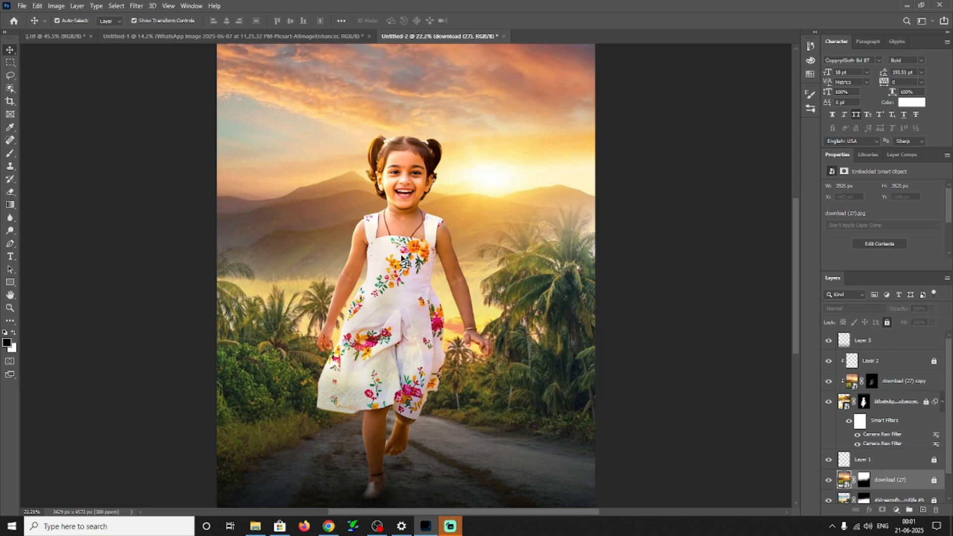
# Reduce the clipped download (27) copy's opacity to 21%, leaving no layer selected.
pyautogui.click(911, 380)
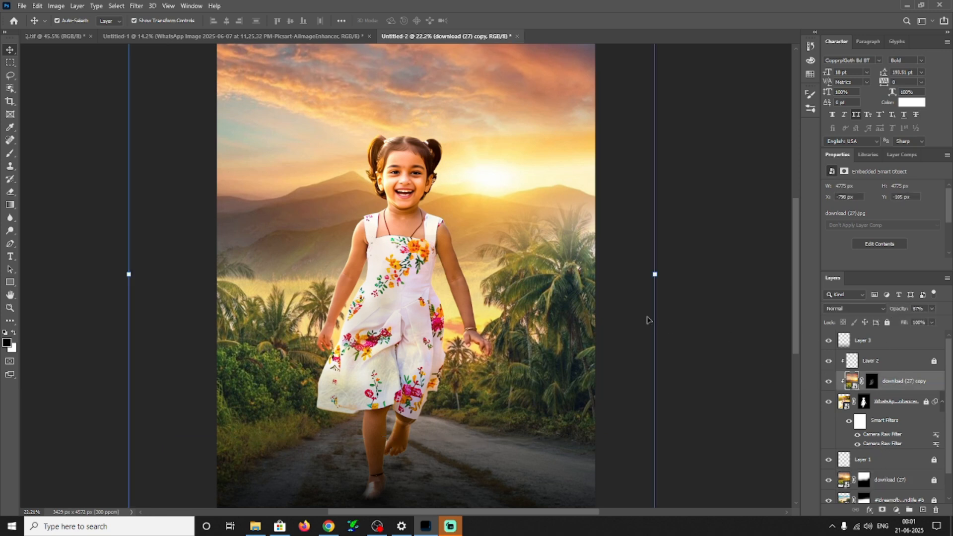
pyautogui.moveTo(901, 309); pyautogui.dragTo(826, 313)
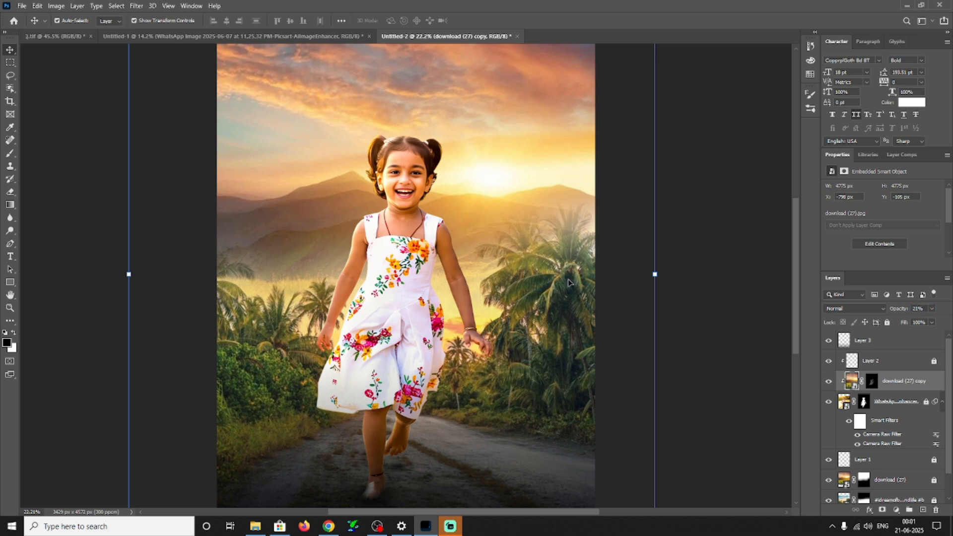
pyautogui.scroll(-6, 570, 282)
pyautogui.click(635, 242)
# Examine how the girl's face and dress blend with the sunset background, both close up and across the whole poster.
pyautogui.scroll(6, 427, 272)
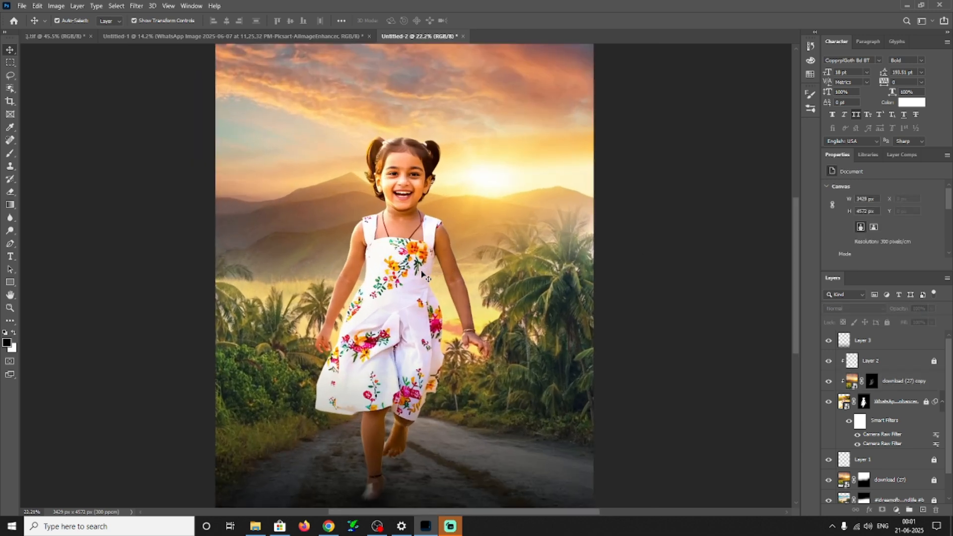
pyautogui.scroll(-3, 422, 275)
pyautogui.scroll(4, 403, 244)
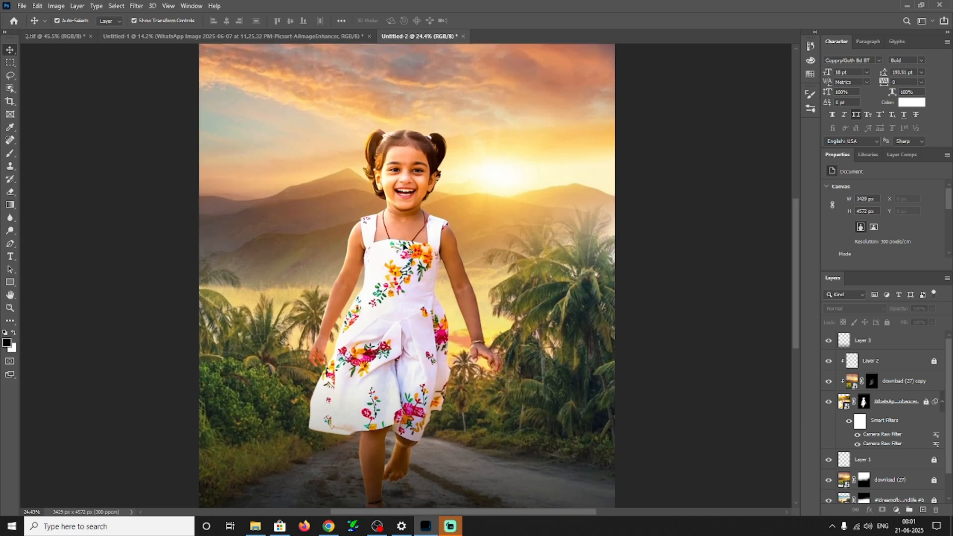
pyautogui.scroll(-2, 404, 245)
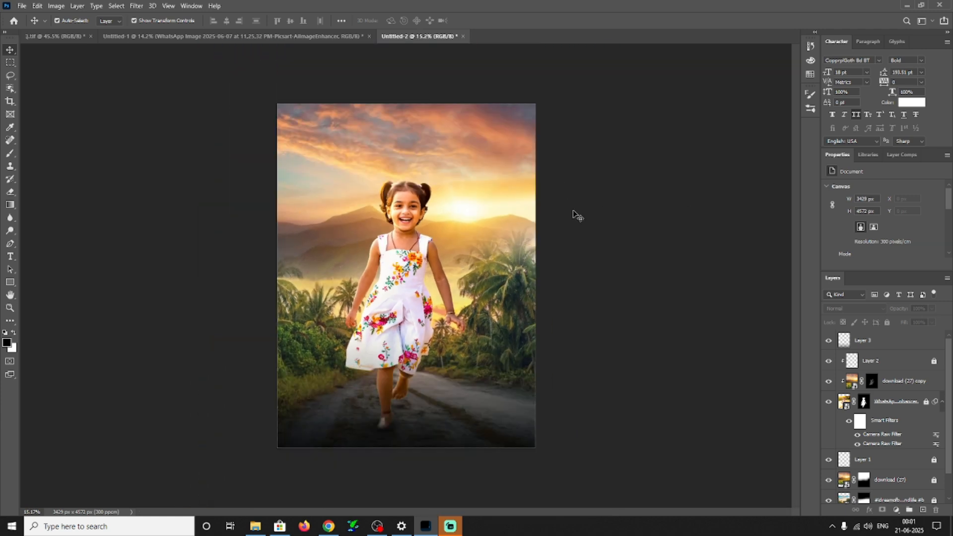
pyautogui.scroll(-2, 432, 213)
pyautogui.scroll(3, 518, 217)
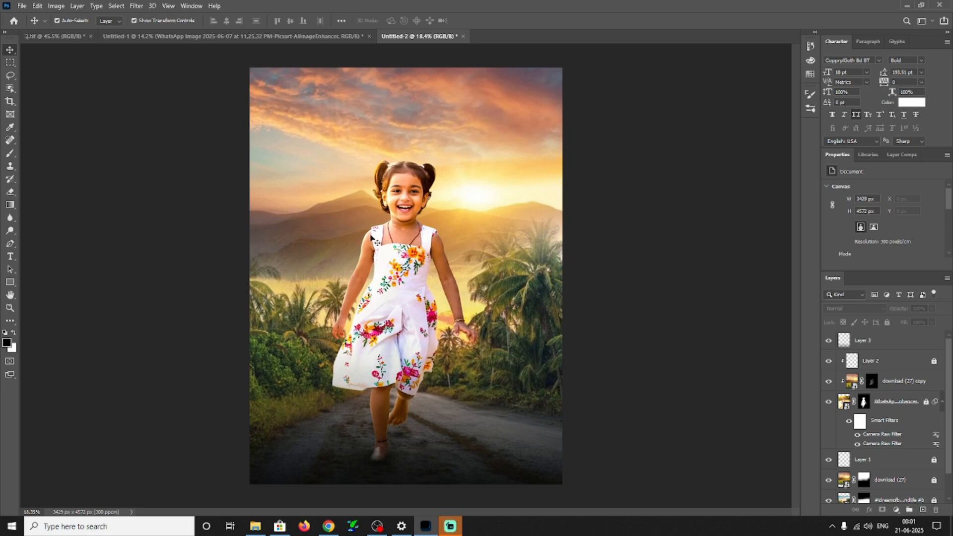
pyautogui.scroll(3, 377, 216)
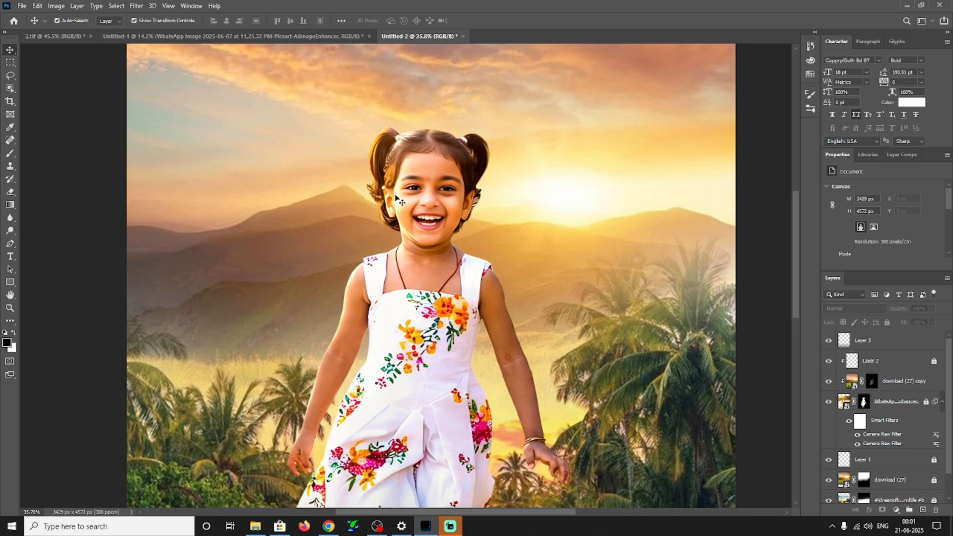
pyautogui.scroll(-2, 402, 204)
pyautogui.scroll(-1, 403, 259)
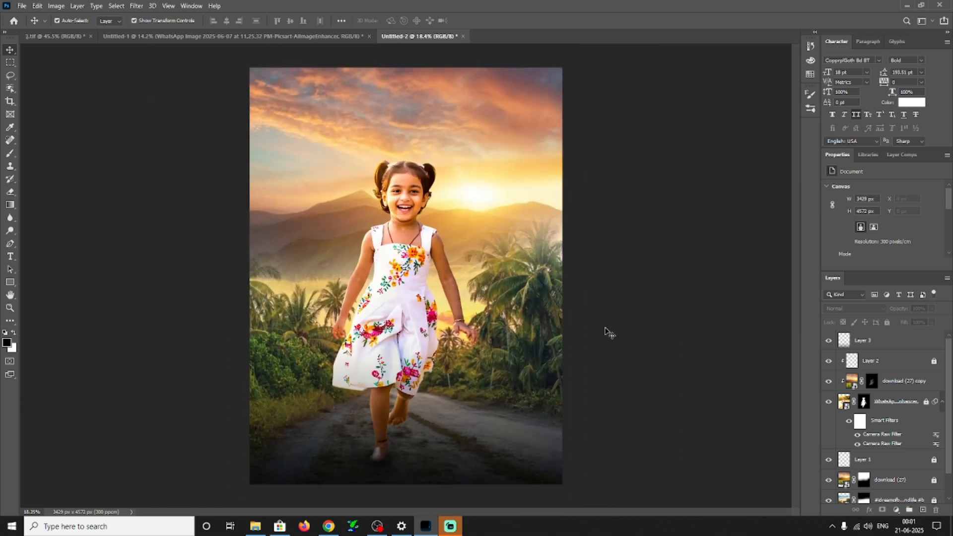
# Unlock the girl's WhatsApp Image cutout layer and select its image rather than its mask.
pyautogui.click(881, 403)
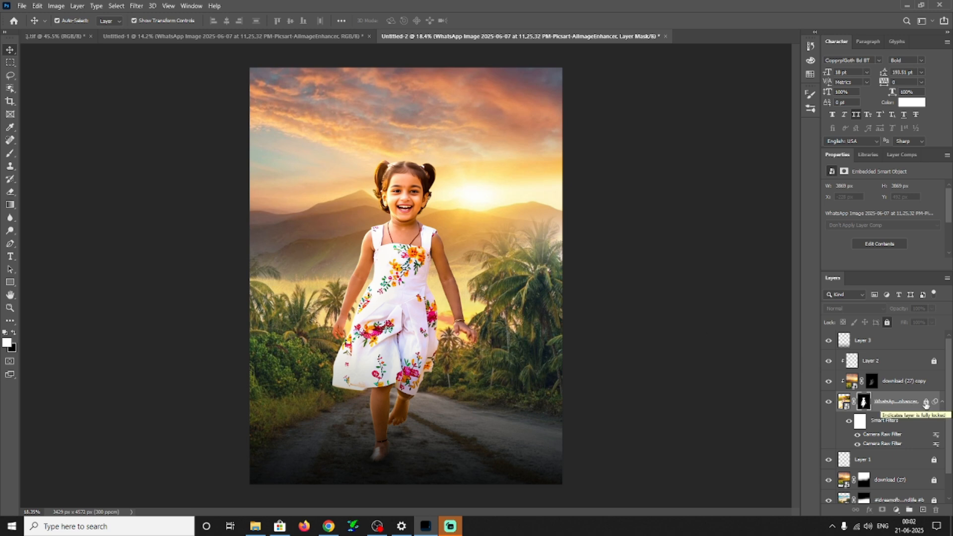
pyautogui.click(925, 403)
pyautogui.hotkey('ctrl', '-')
pyautogui.click(868, 401)
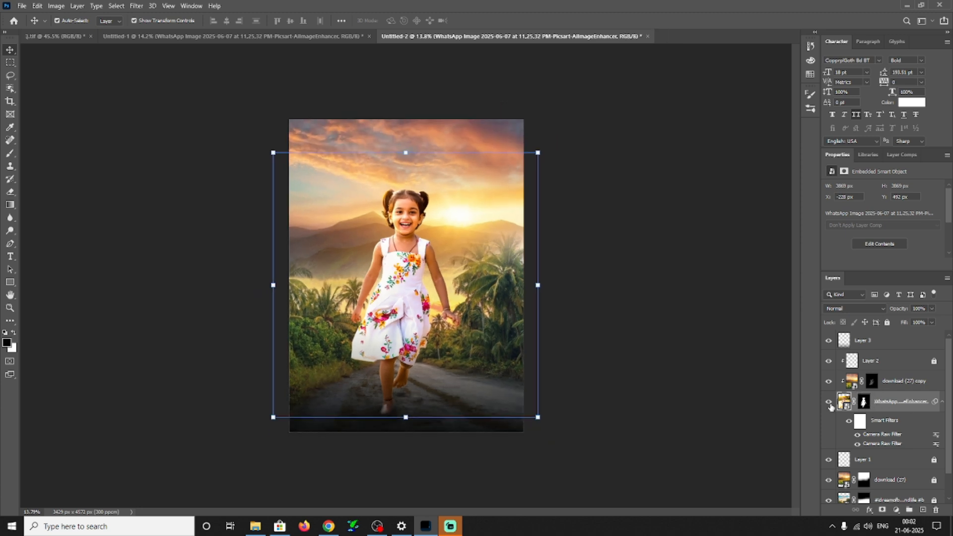
pyautogui.hotkey('ctrl', '+')
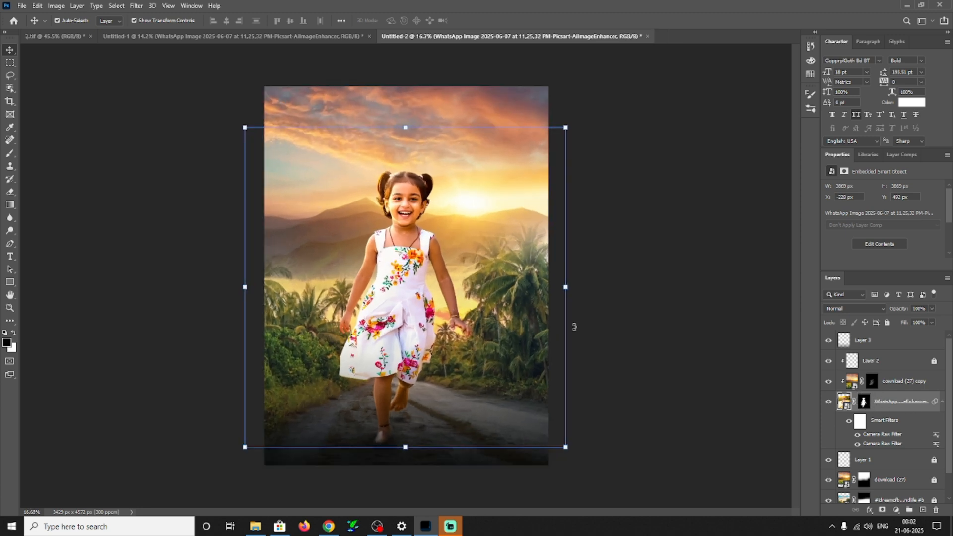
# Open the Camera Raw filter on the girl's cutout and set Temperature to +6 and Vibrance to +21.
pyautogui.press('ctrl')
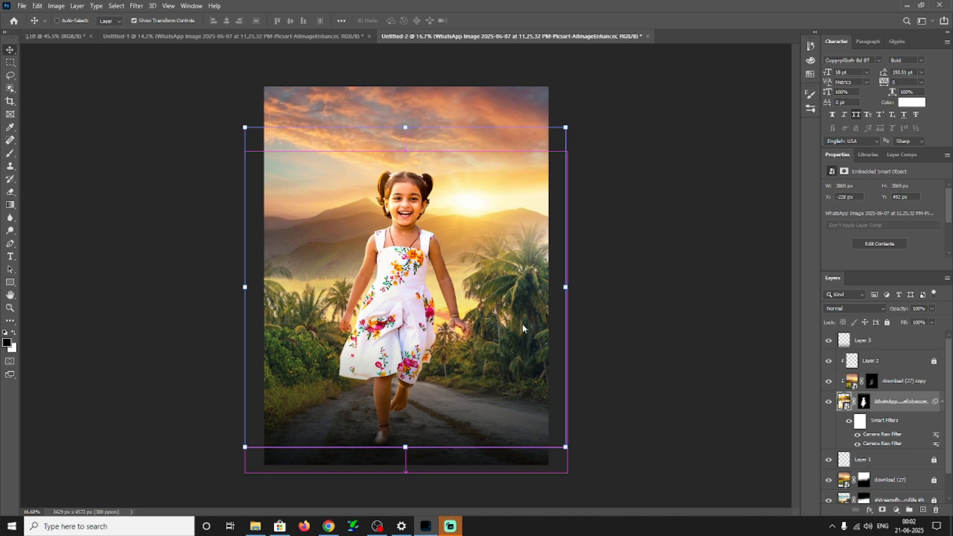
pyautogui.hotkey('ctrl', 'shift', 'a')
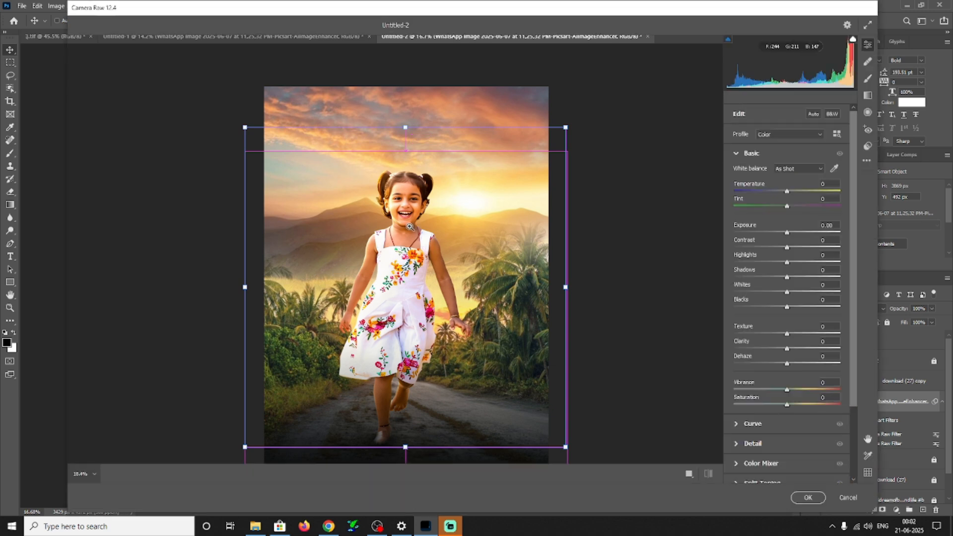
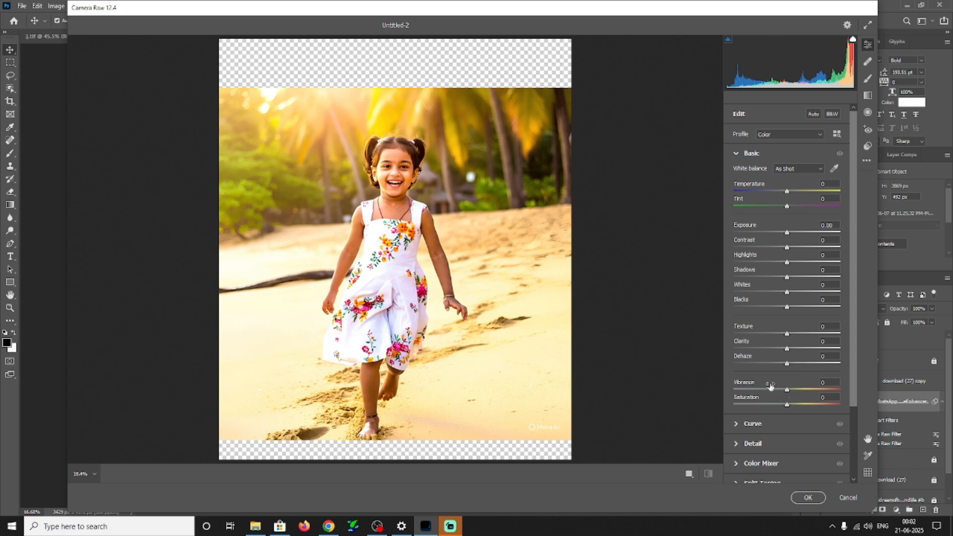
pyautogui.scroll(8, 392, 175)
pyautogui.scroll(-1, 393, 174)
pyautogui.scroll(2, 393, 175)
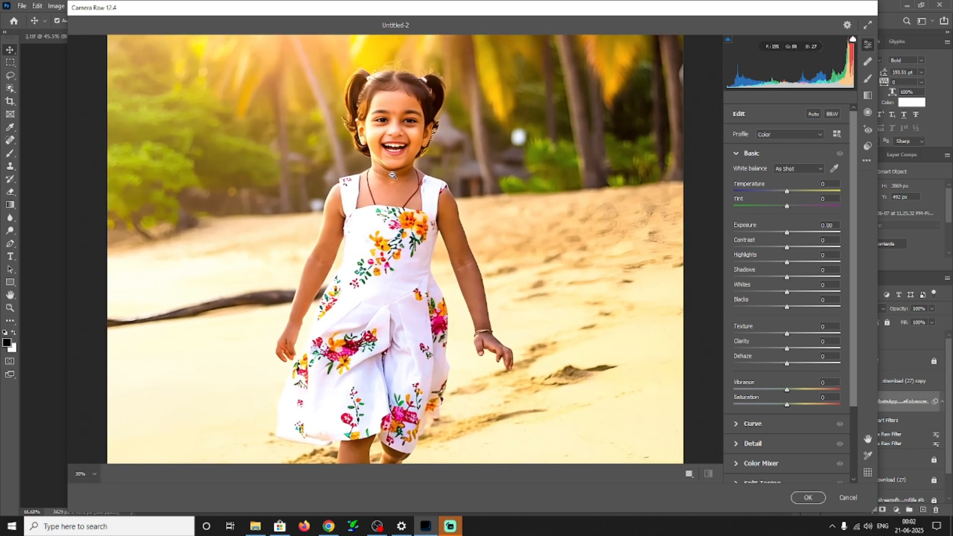
pyautogui.moveTo(789, 194); pyautogui.dragTo(792, 194)
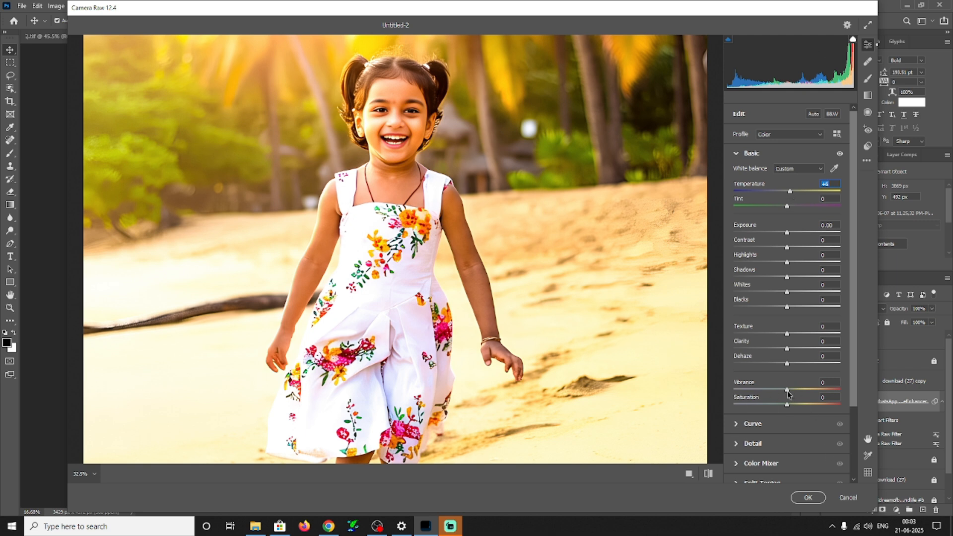
pyautogui.moveTo(789, 393); pyautogui.dragTo(799, 393)
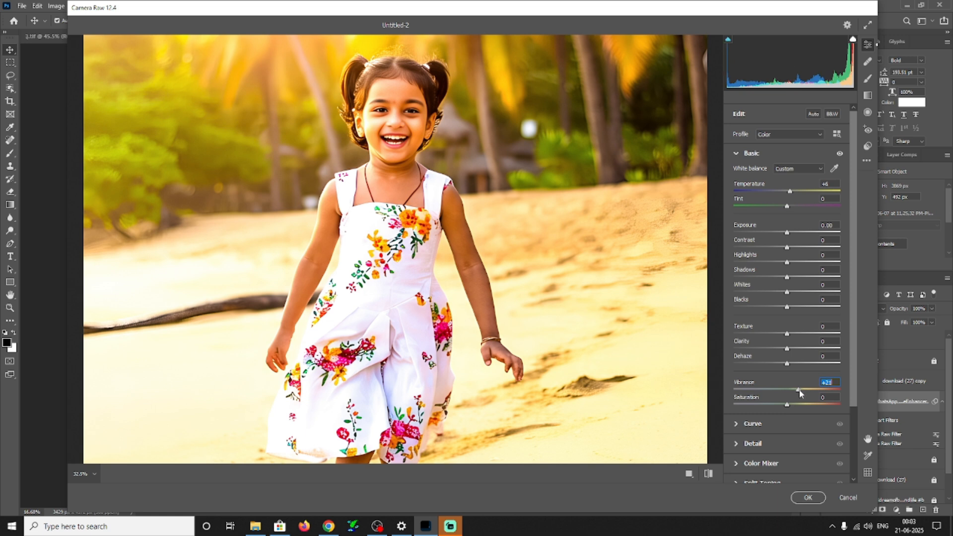
# Set Texture to +9 and Whites to about +50, apply the Camera Raw filter, and deselect the cutout layer.
pyautogui.moveTo(787, 334); pyautogui.dragTo(792, 335)
pyautogui.moveTo(789, 296); pyautogui.dragTo(816, 301)
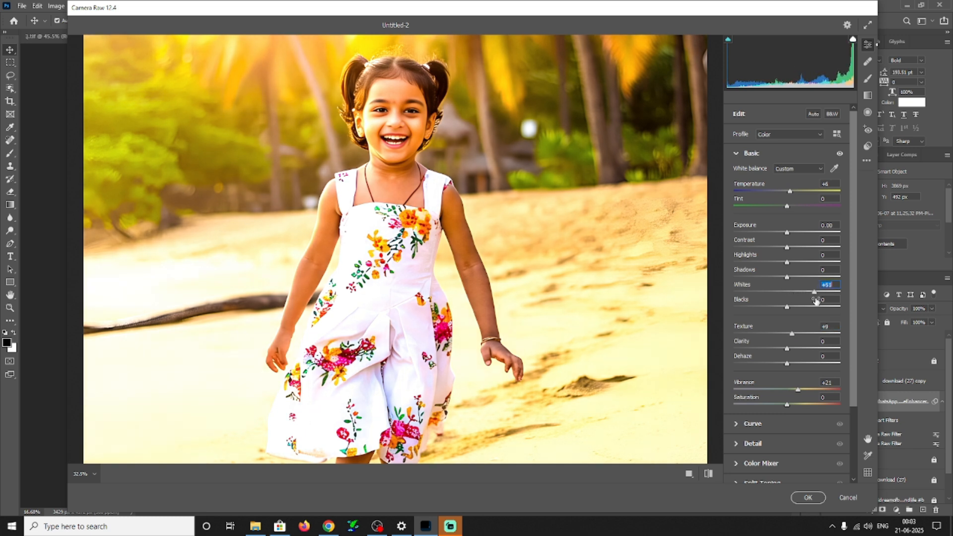
pyautogui.click(807, 497)
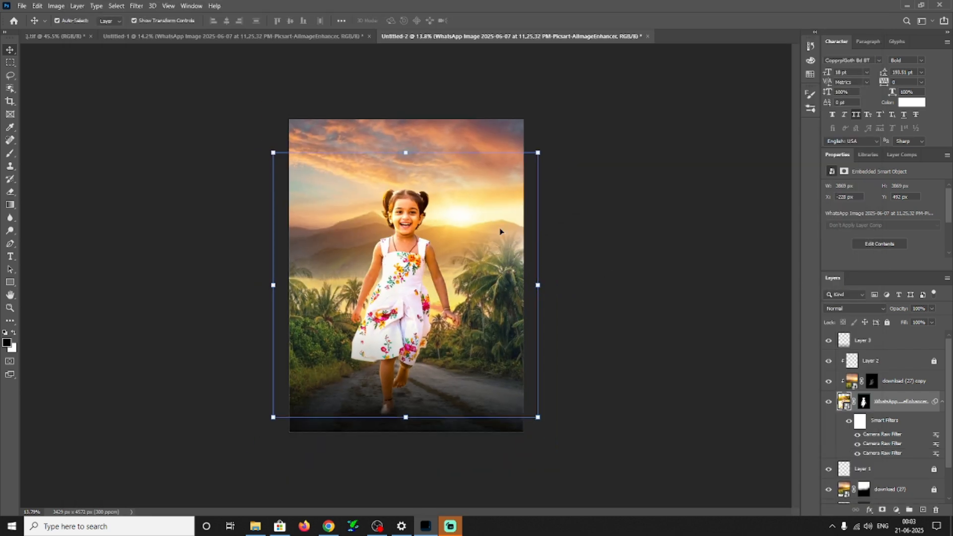
pyautogui.click(659, 267)
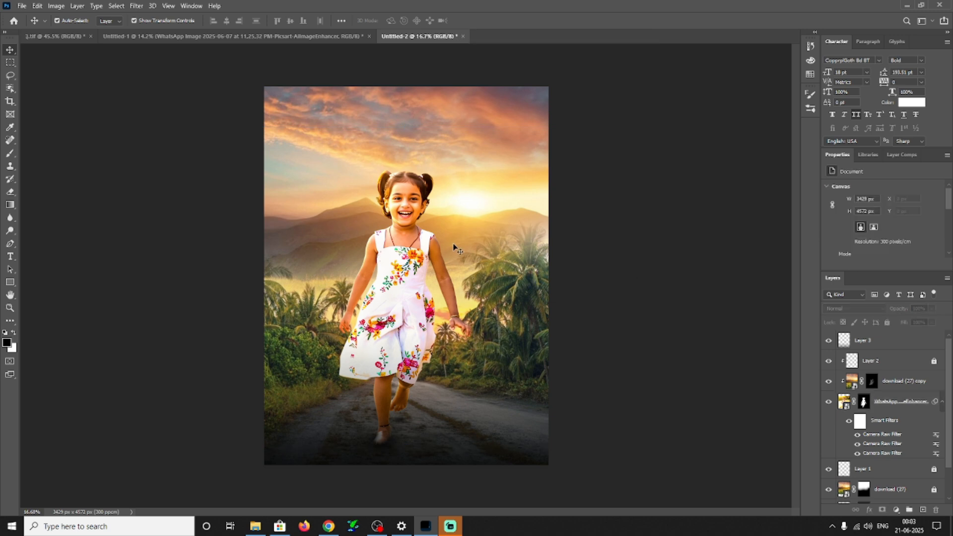
# Lower the opacity of the download (27) copy layer clipped to the girl's cutout.
pyautogui.scroll(1, 423, 280)
pyautogui.click(405, 208)
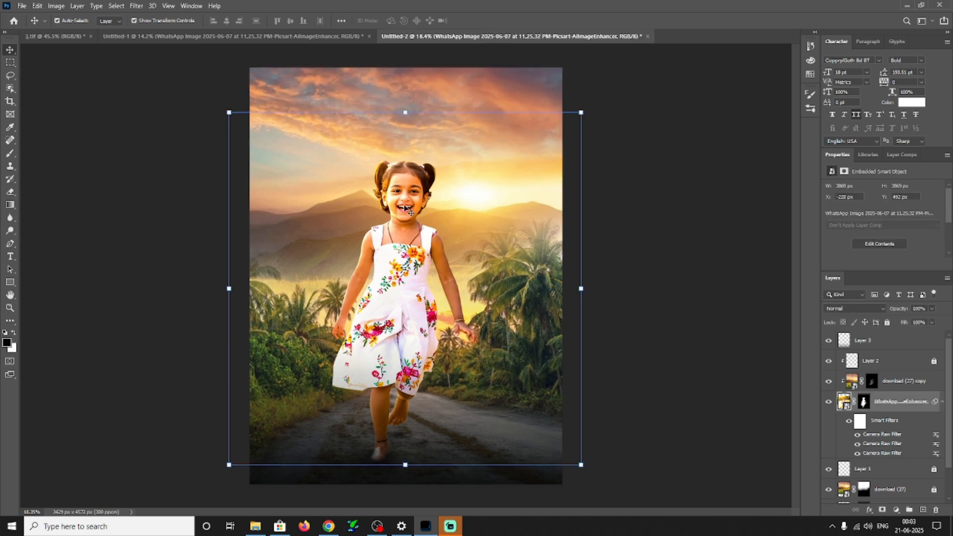
pyautogui.click(850, 382)
pyautogui.moveTo(899, 310); pyautogui.dragTo(891, 308)
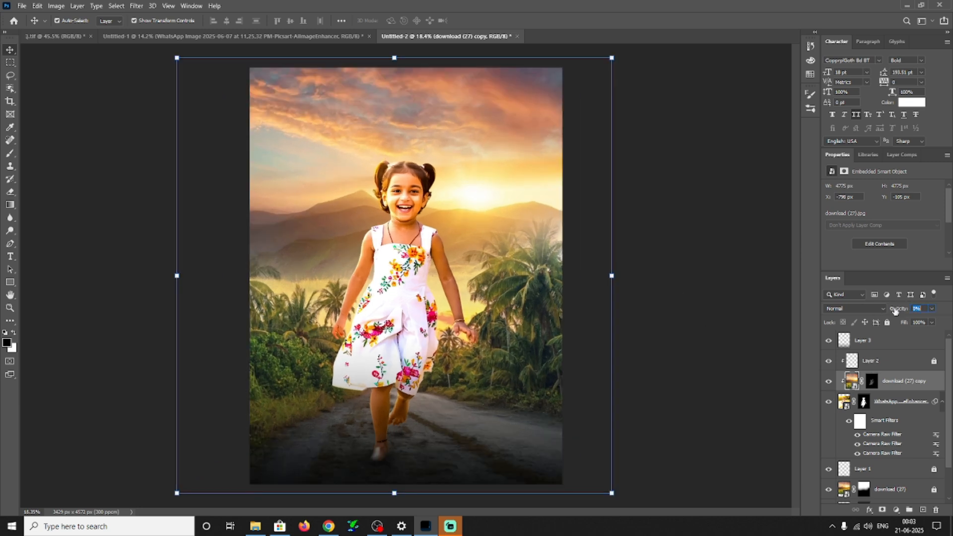
pyautogui.hotkey('ctrl', 't')
pyautogui.hotkey('ctrl', '0')
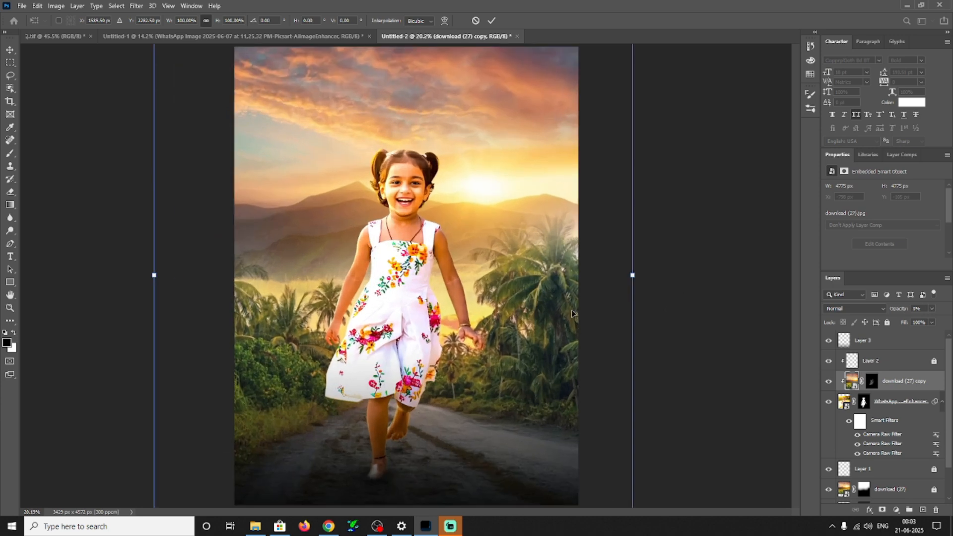
pyautogui.scroll(-6, 572, 314)
pyautogui.click(491, 20)
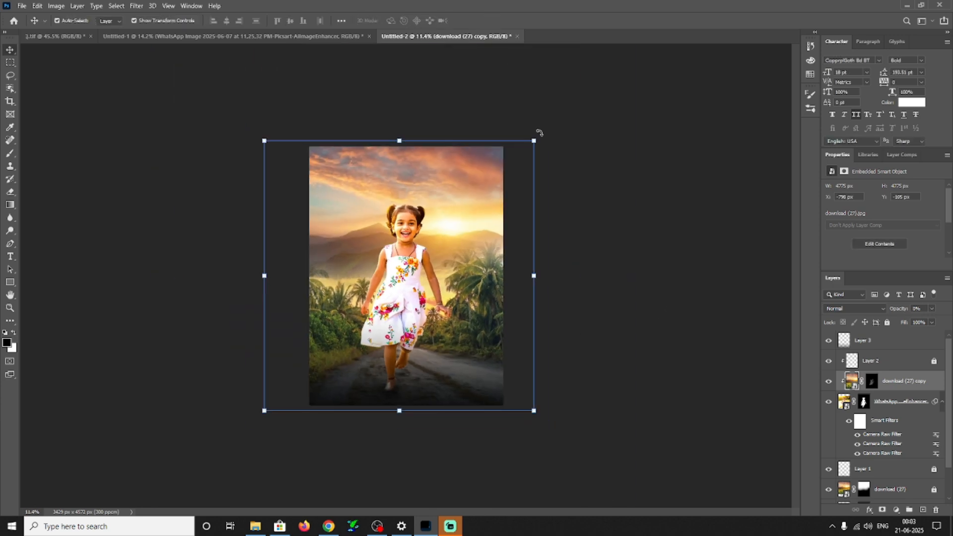
# Bring the white BIRTHDAY title from the finished TIF poster into the Untitled-2 poster.
pyautogui.click(253, 39)
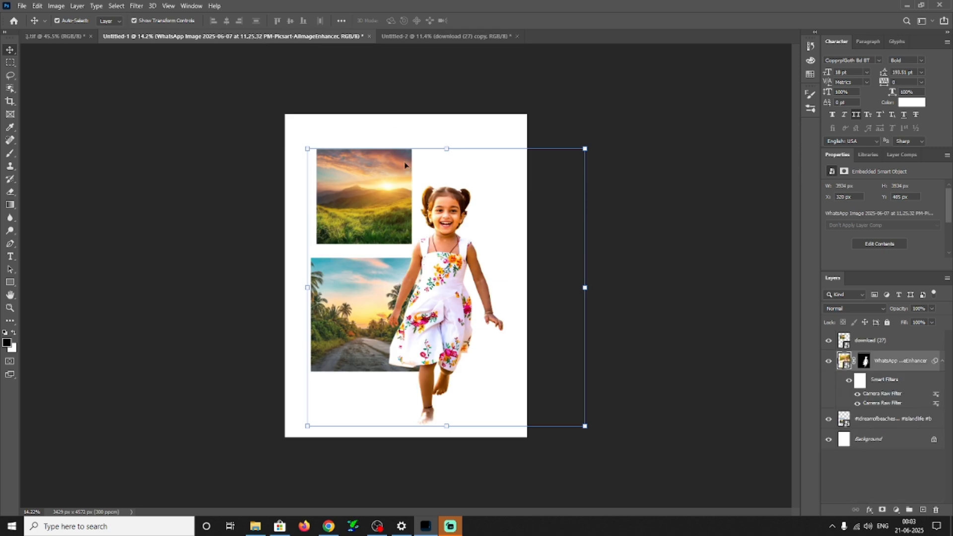
pyautogui.click(69, 42)
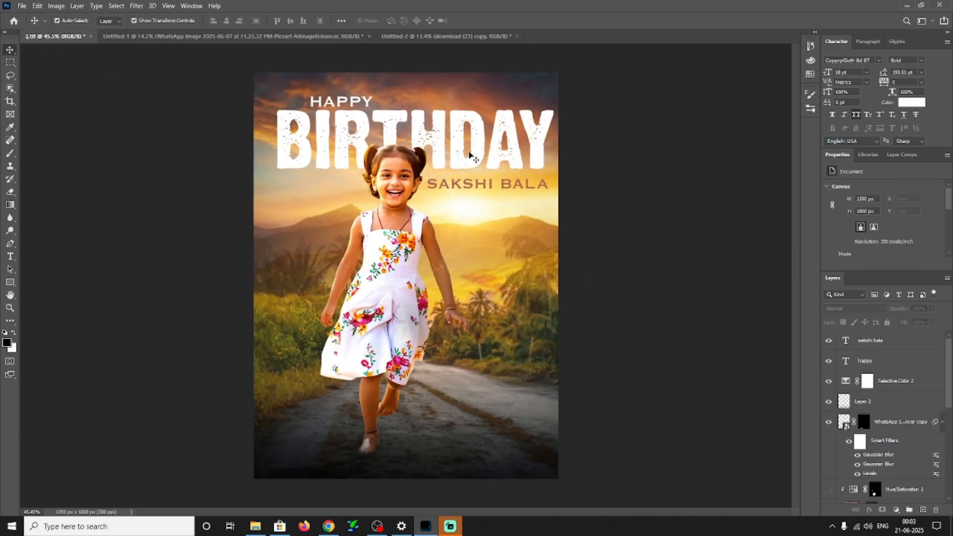
pyautogui.click(471, 155)
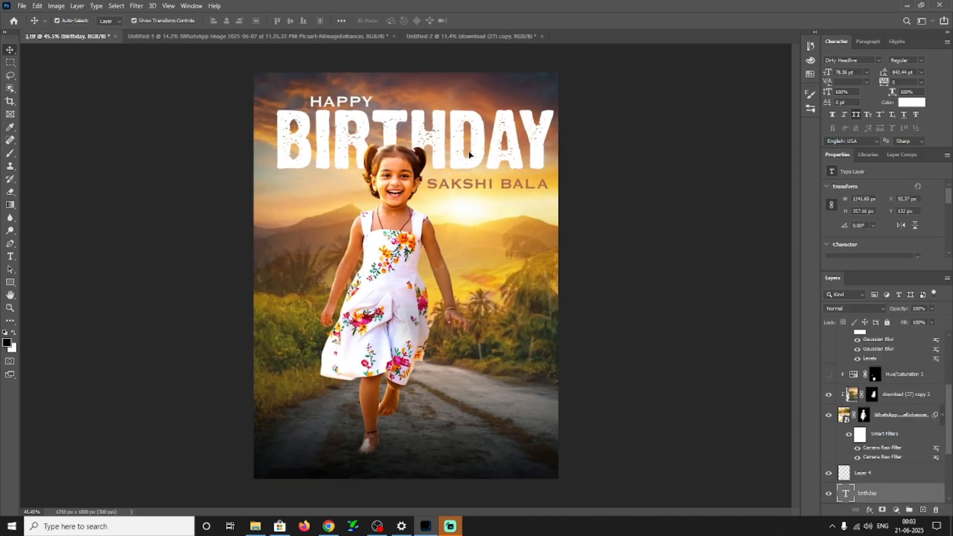
pyautogui.moveTo(470, 155); pyautogui.dragTo(423, 229)
pyautogui.hotkey('ctrl', '+')
pyautogui.moveTo(428, 195); pyautogui.dragTo(429, 140)
pyautogui.hotkey('ctrl', '-')
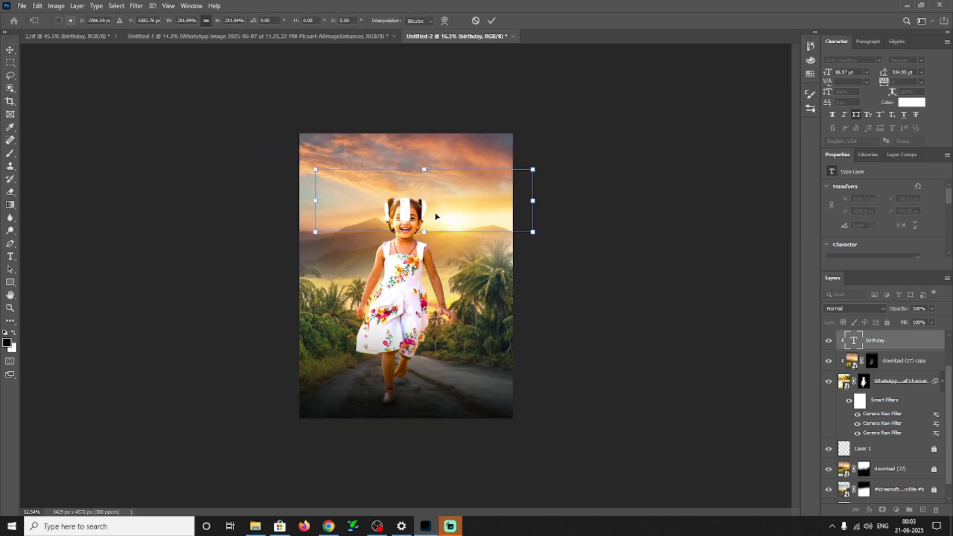
pyautogui.click(491, 20)
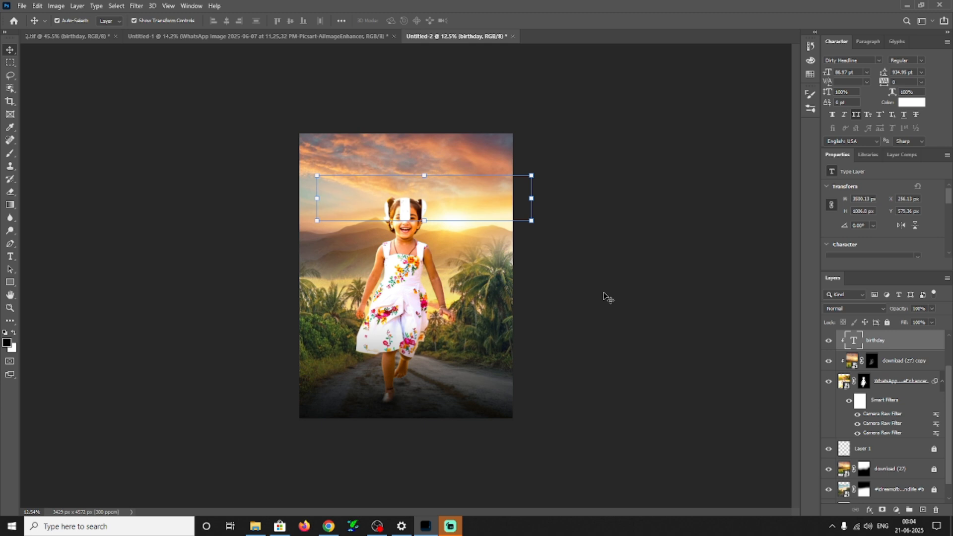
pyautogui.hotkey('ctrl', 'z')
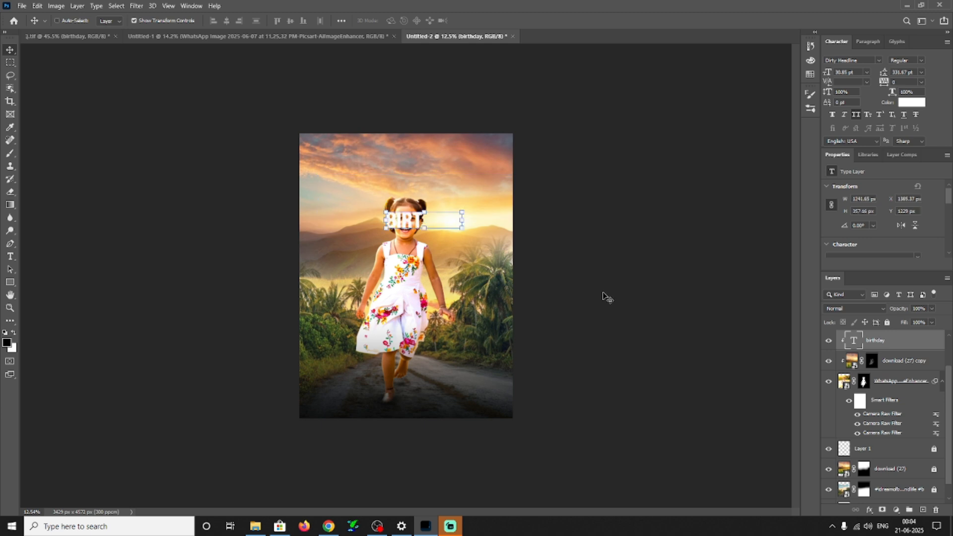
# Move the birthday text layer above Layer 3 and centre the text horizontally on the poster.
pyautogui.scroll(1, 882, 351)
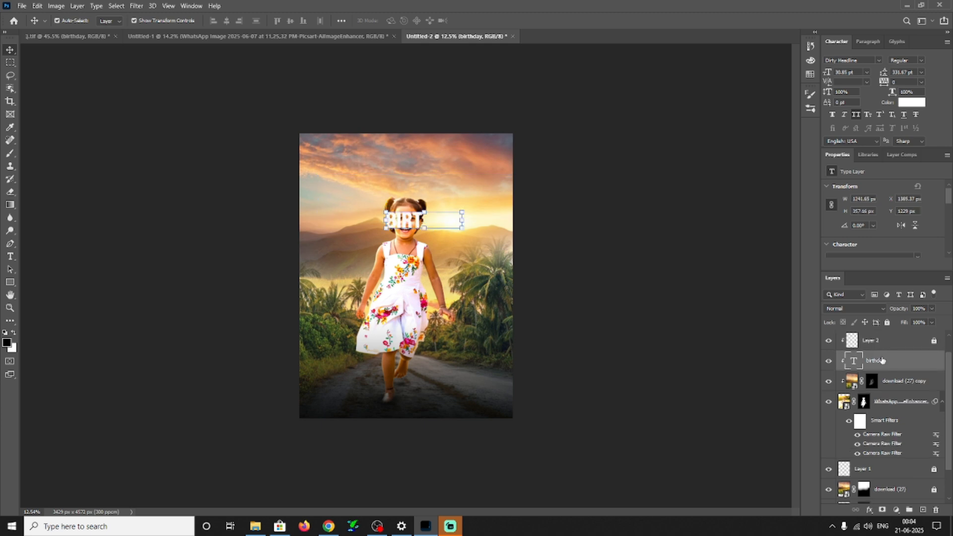
pyautogui.scroll(1, 883, 363)
pyautogui.moveTo(883, 379); pyautogui.dragTo(870, 340)
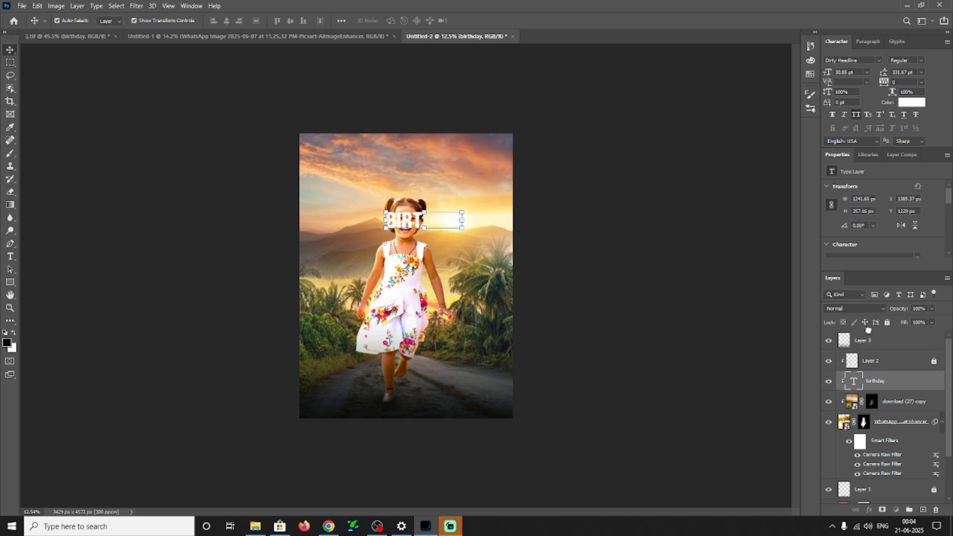
pyautogui.scroll(-3, 873, 348)
pyautogui.scroll(1, 546, 259)
pyautogui.moveTo(440, 206); pyautogui.dragTo(422, 214)
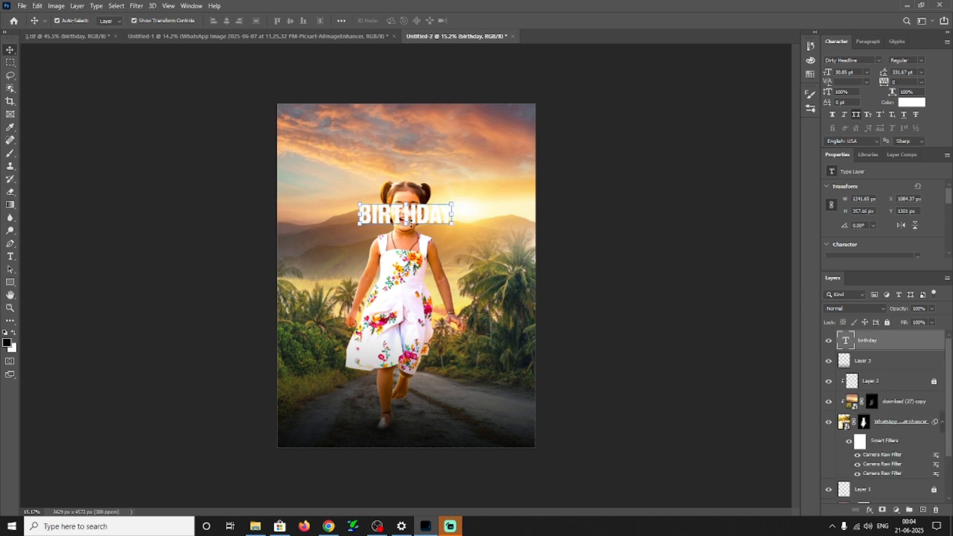
# Enlarge the BIRTHDAY title to about 2799 px wide and place it in the sky around the top of the girl's head.
pyautogui.moveTo(410, 220); pyautogui.dragTo(416, 171)
pyautogui.hotkey('ctrl', 't')
pyautogui.moveTo(414, 209); pyautogui.dragTo(414, 179)
# Place the birthday text layer directly beneath the girl's cutout and nudge the title slightly upward.
pyautogui.moveTo(874, 340); pyautogui.dragTo(889, 477)
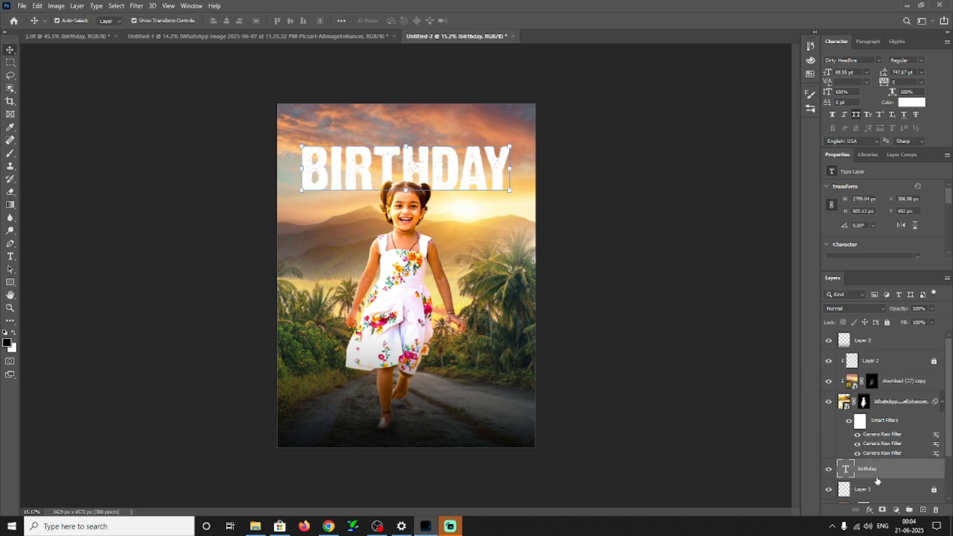
pyautogui.moveTo(411, 146)
pyautogui.mouseDown()
pyautogui.moveTo(410, 126)
pyautogui.moveTo(410, 141)
pyautogui.mouseUp()
pyautogui.click(491, 20)
pyautogui.scroll(-1, 524, 156)
pyautogui.scroll(3, 455, 210)
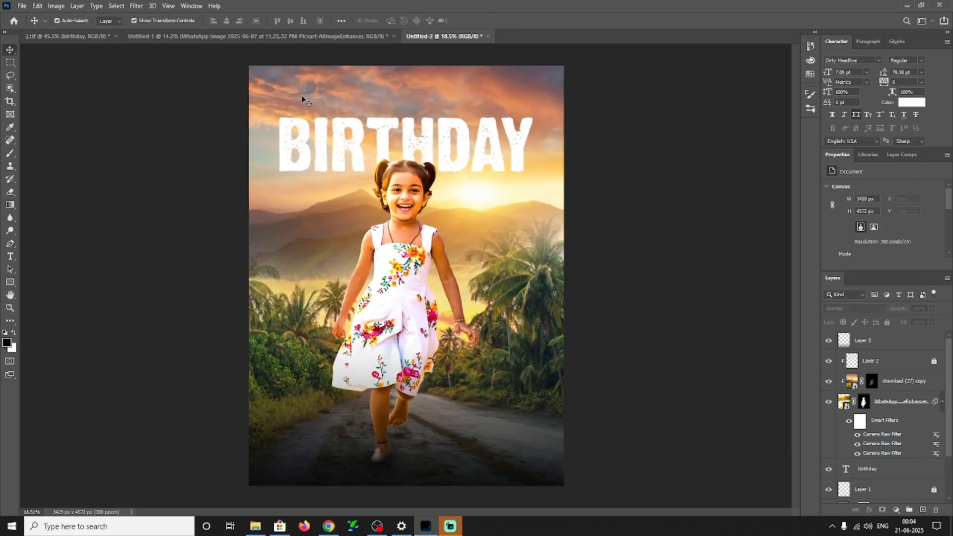
# Bring the HAPPY text from the finished TIF poster into Untitled-2 and enlarge it above the left part of BIRTHDAY.
pyautogui.click(73, 37)
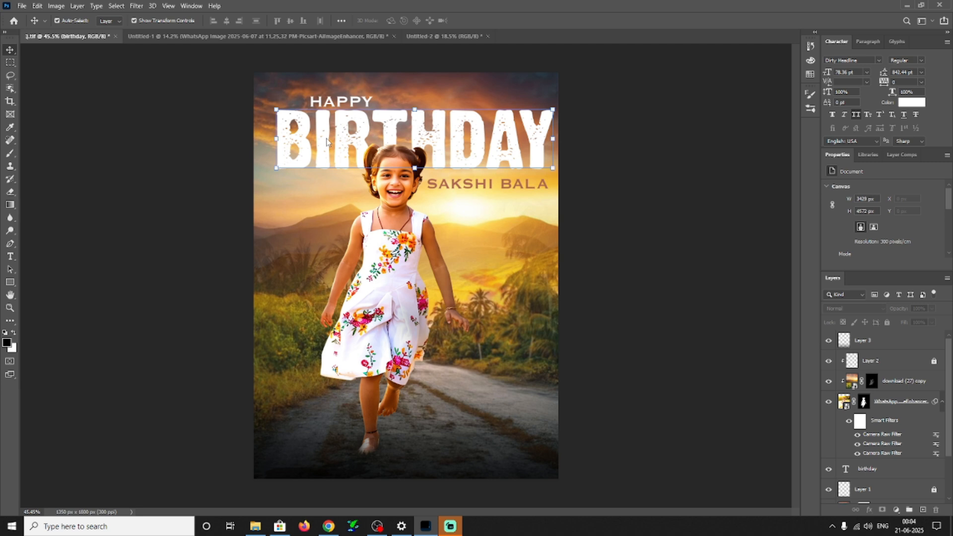
pyautogui.click(626, 105)
pyautogui.moveTo(341, 101); pyautogui.dragTo(389, 42)
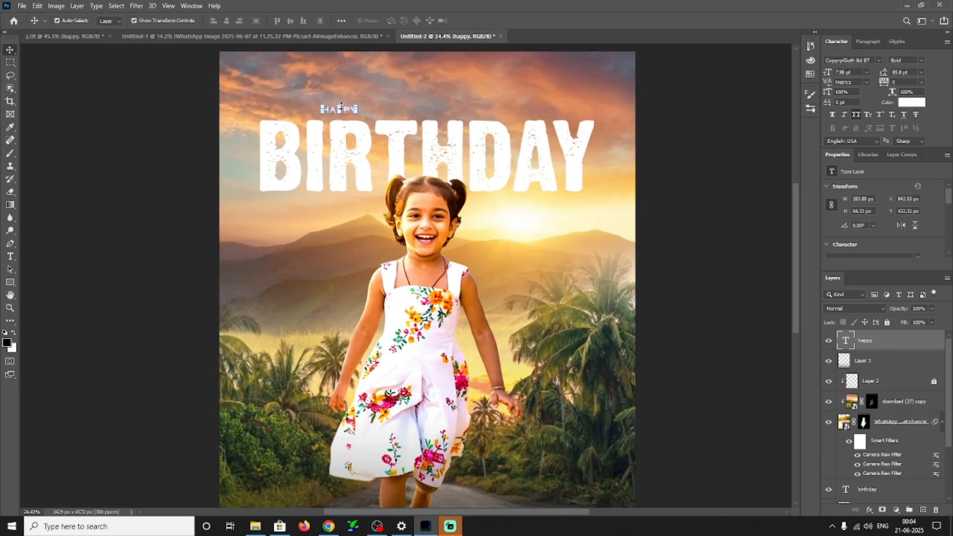
pyautogui.moveTo(340, 105); pyautogui.dragTo(346, 94)
pyautogui.click(492, 22)
pyautogui.moveTo(709, 152); pyautogui.dragTo(380, 101)
# Bring the girl's name text from the finished TIF poster into Untitled-2, below the right part of BIRTHDAY.
pyautogui.click(67, 36)
pyautogui.scroll(-2, 486, 181)
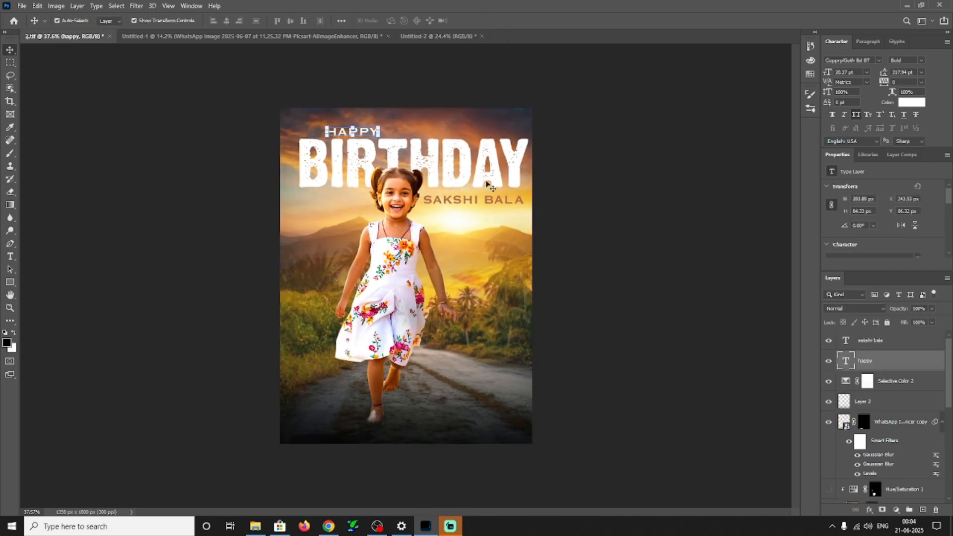
pyautogui.scroll(2, 477, 198)
pyautogui.moveTo(472, 180); pyautogui.dragTo(519, 208)
pyautogui.scroll(-4, 518, 208)
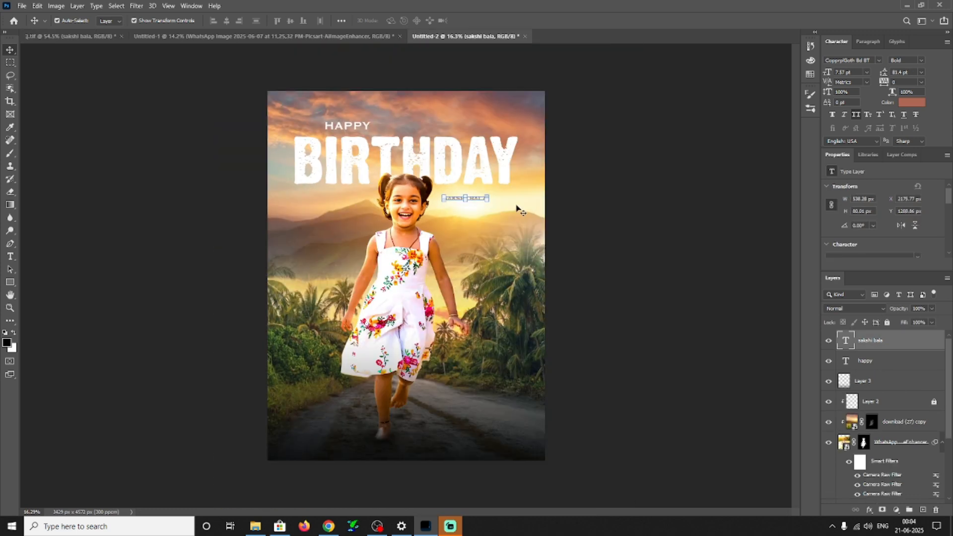
# Scale the girl's name text to about 186% and align its right end with the end of the BIRTHDAY title.
pyautogui.scroll(3, 518, 208)
pyautogui.moveTo(481, 175); pyautogui.dragTo(497, 162)
pyautogui.scroll(-1, 494, 166)
pyautogui.scroll(2, 493, 166)
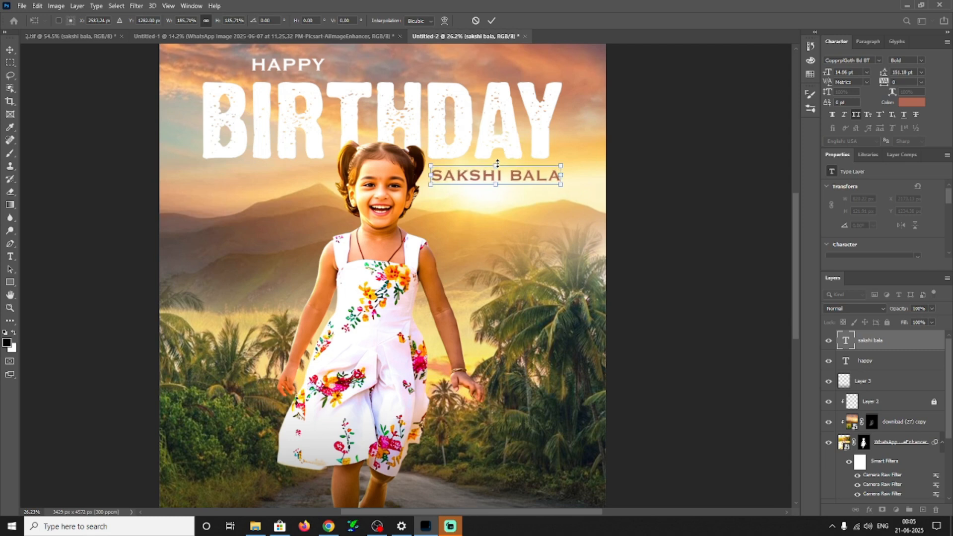
pyautogui.scroll(-2, 496, 162)
pyautogui.click(492, 21)
pyautogui.click(644, 185)
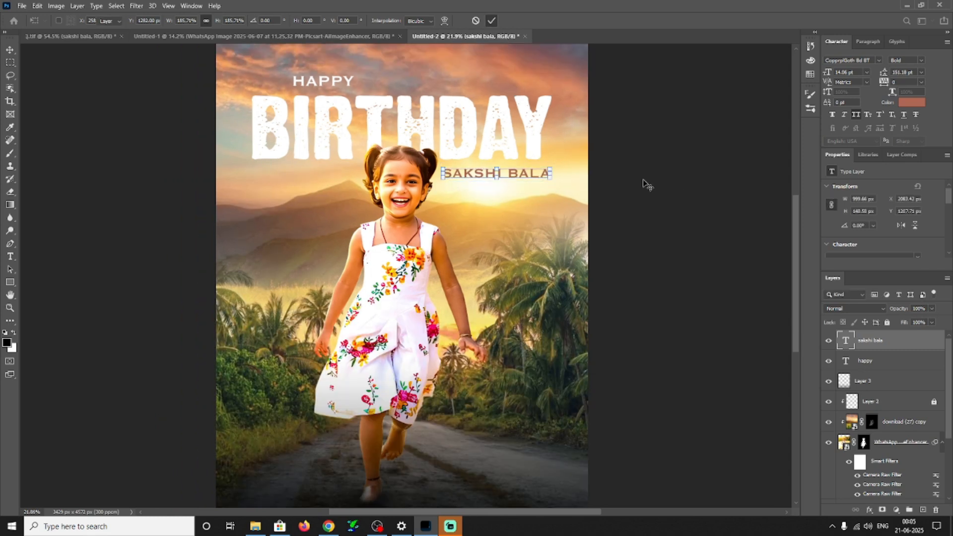
pyautogui.scroll(-3, 420, 318)
pyautogui.scroll(2, 377, 121)
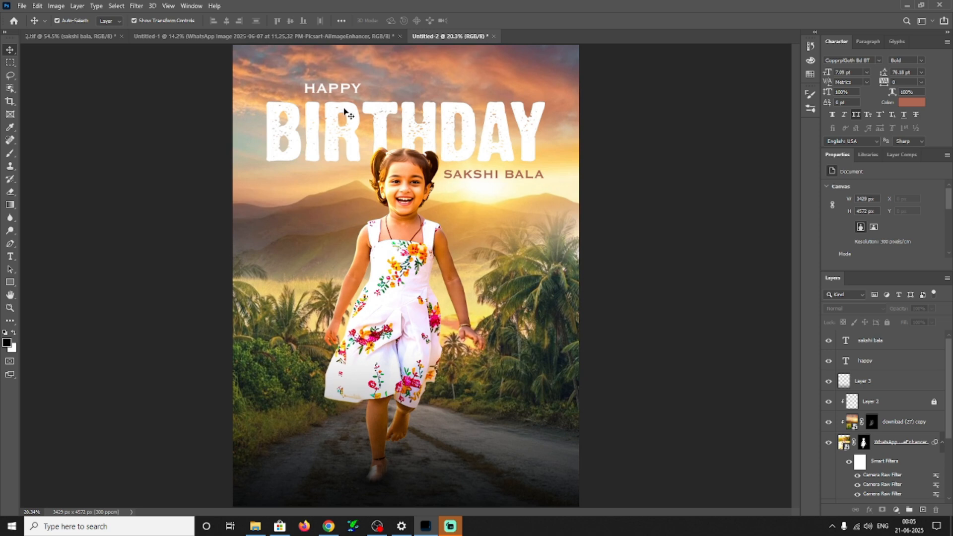
# Enlarge the HAPPY text slightly above the BIRTHDAY title.
pyautogui.click(322, 88)
pyautogui.moveTo(324, 86); pyautogui.dragTo(324, 84)
pyautogui.scroll(-2, 346, 105)
pyautogui.click(492, 21)
pyautogui.scroll(1, 551, 196)
# Enlarge the BIRTHDAY title slightly and move HAPPY up to keep it clear of the title.
pyautogui.click(434, 158)
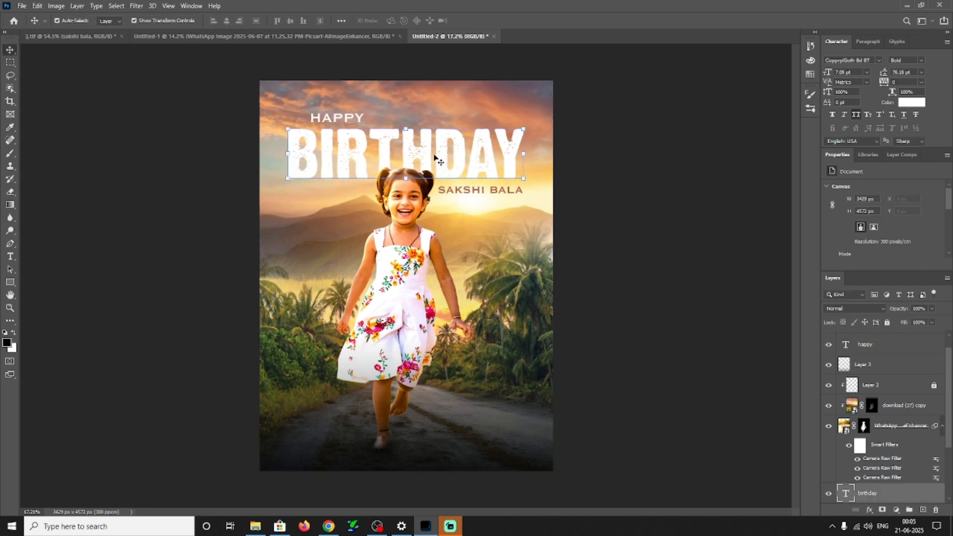
pyautogui.scroll(1, 404, 126)
pyautogui.moveTo(405, 112); pyautogui.dragTo(407, 101)
pyautogui.click(491, 20)
pyautogui.scroll(1, 319, 115)
pyautogui.moveTo(317, 102); pyautogui.dragTo(317, 99)
pyautogui.click(651, 252)
pyautogui.scroll(-1, 654, 257)
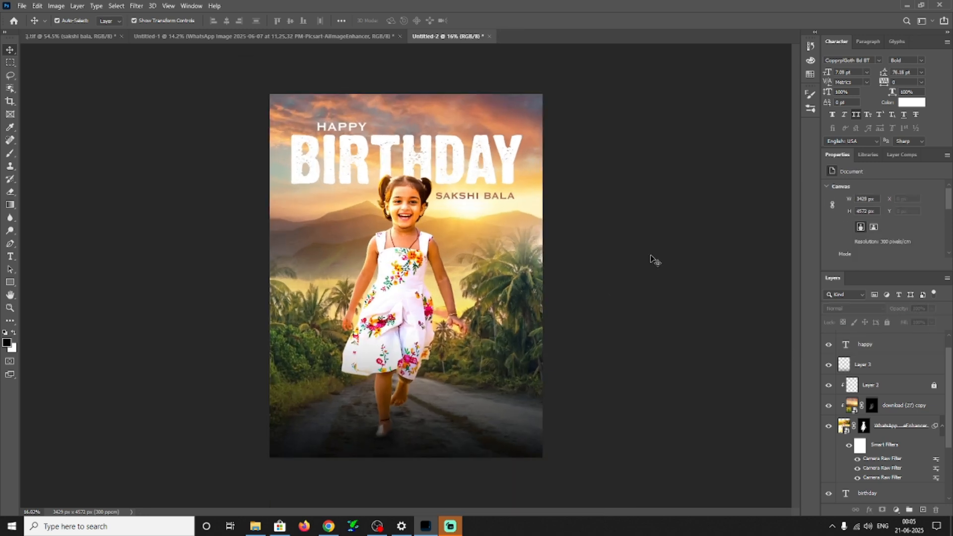
pyautogui.scroll(1, 486, 298)
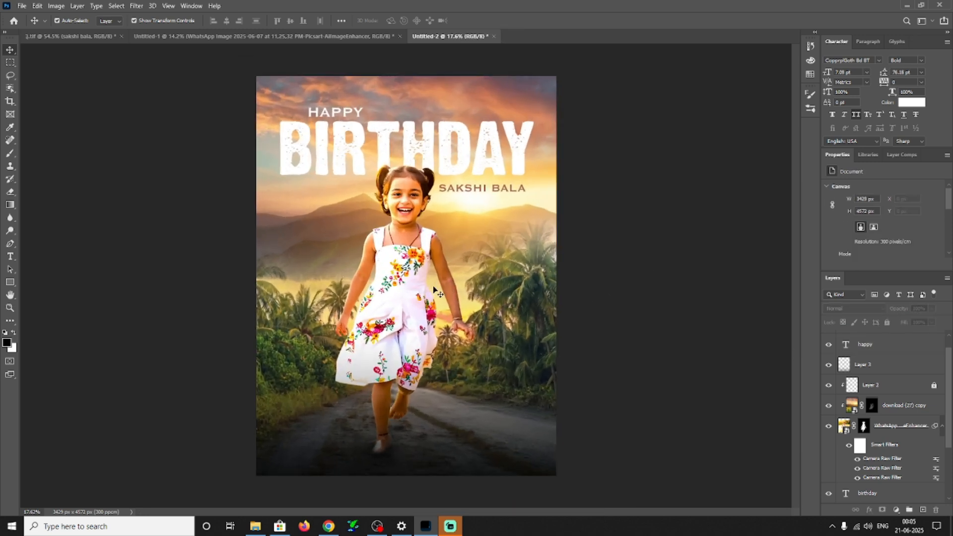
pyautogui.scroll(-1, 514, 260)
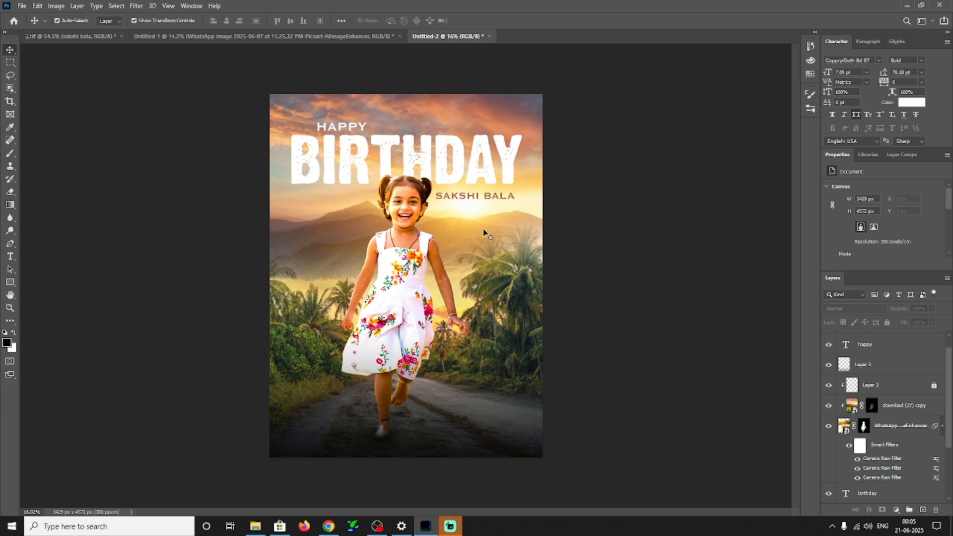
pyautogui.scroll(-5, 399, 297)
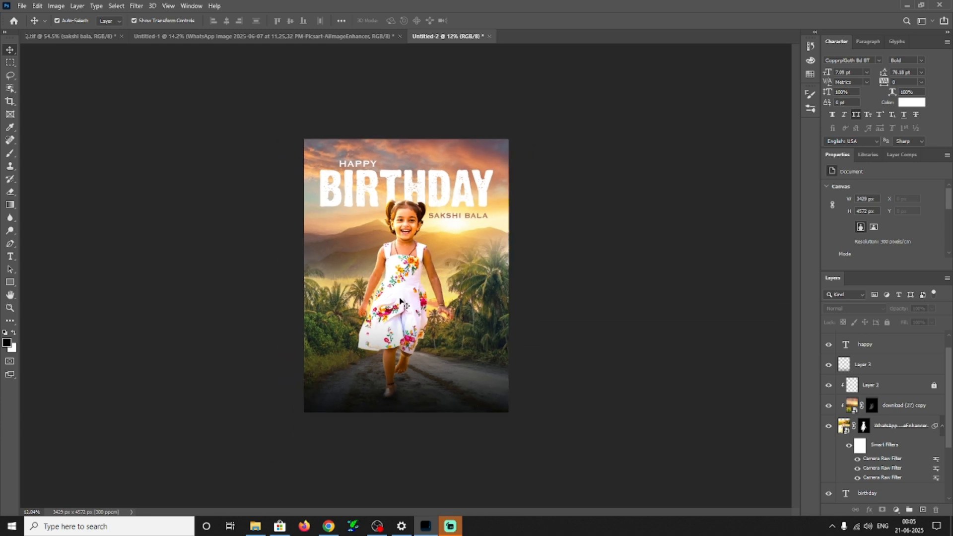
pyautogui.scroll(4, 503, 304)
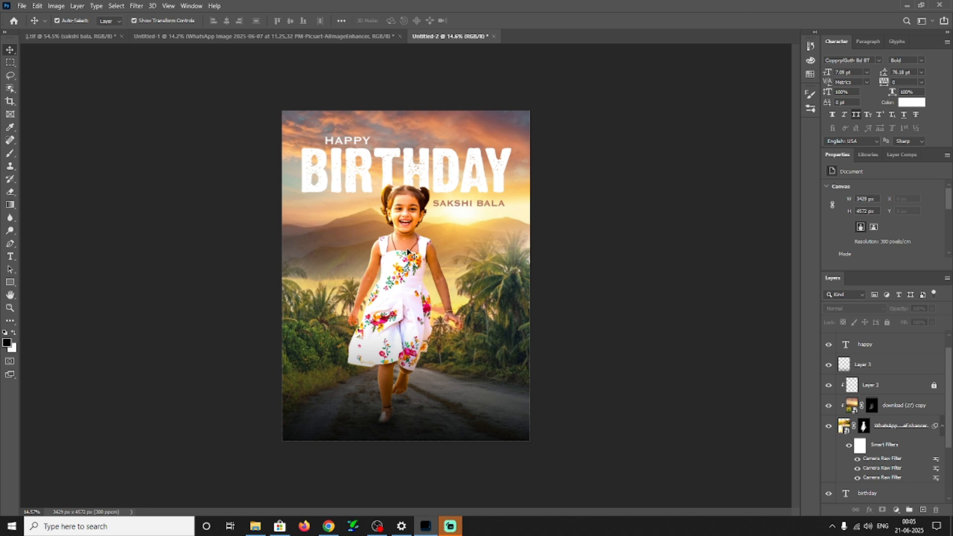
# Unlock the download (27) sunset background layer and select its image rather than its mask.
pyautogui.scroll(-3, 900, 397)
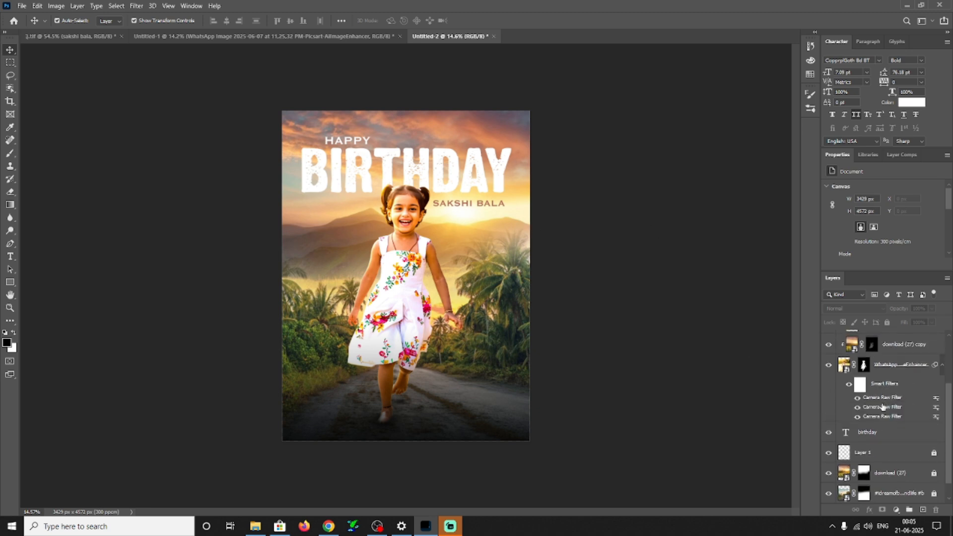
pyautogui.scroll(-1, 898, 430)
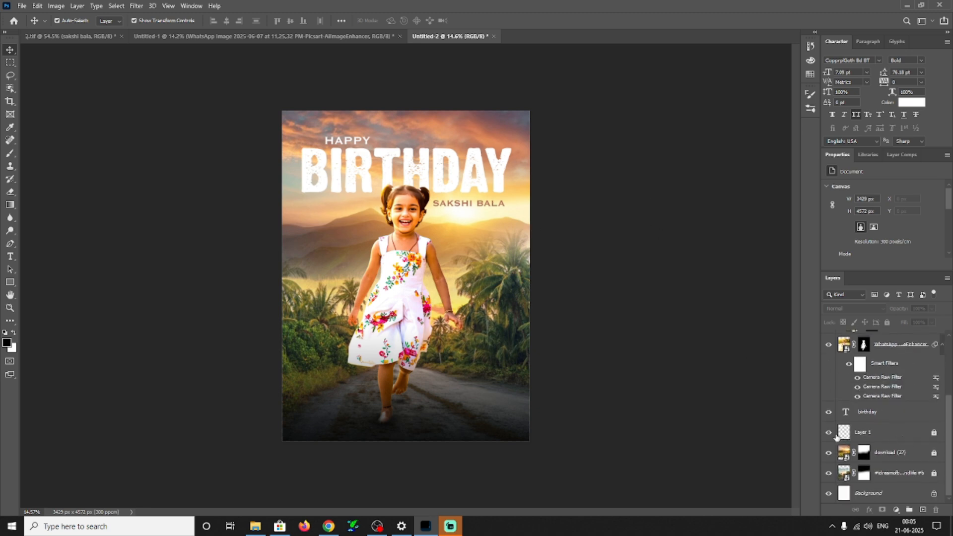
pyautogui.click(913, 458)
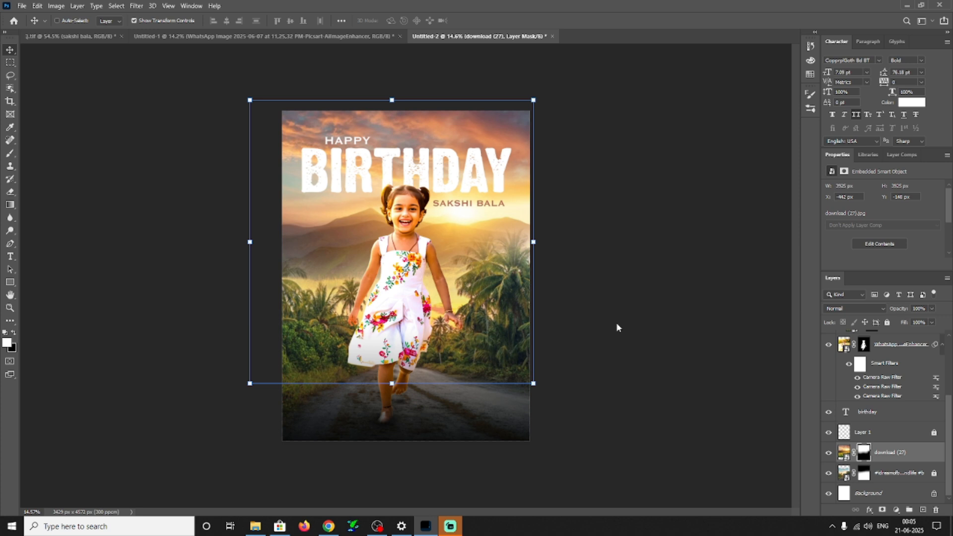
pyautogui.hotkey('ctrl', 'shift', 'a')
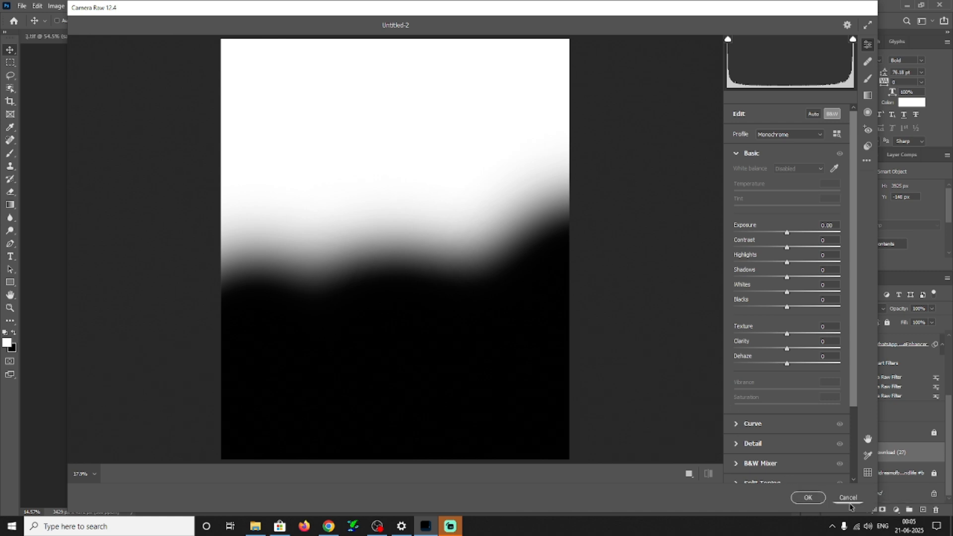
pyautogui.click(849, 497)
pyautogui.click(844, 452)
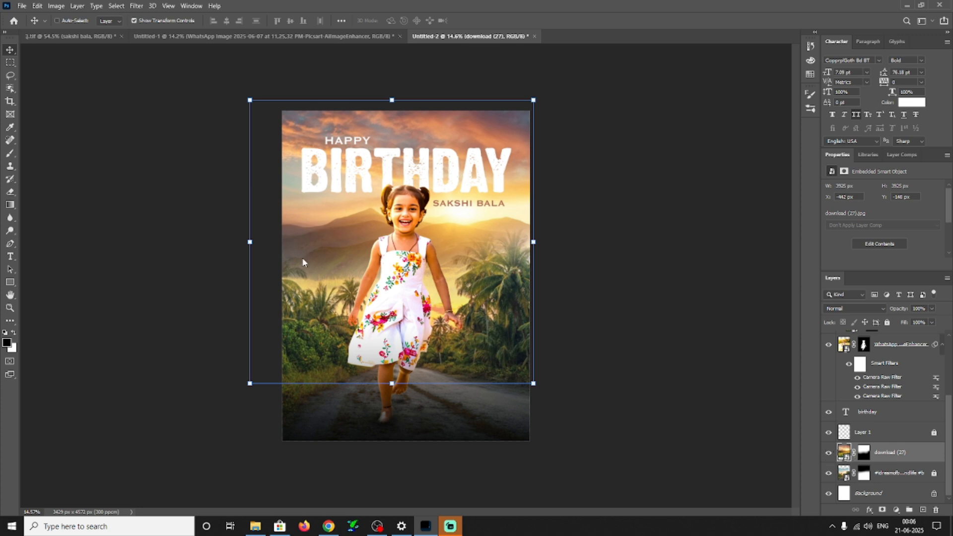
# Apply a Camera Raw filter to the sunset background with Vibrance +25 and Whites +34.
pyautogui.hotkey('ctrl', 'shift', 'a')
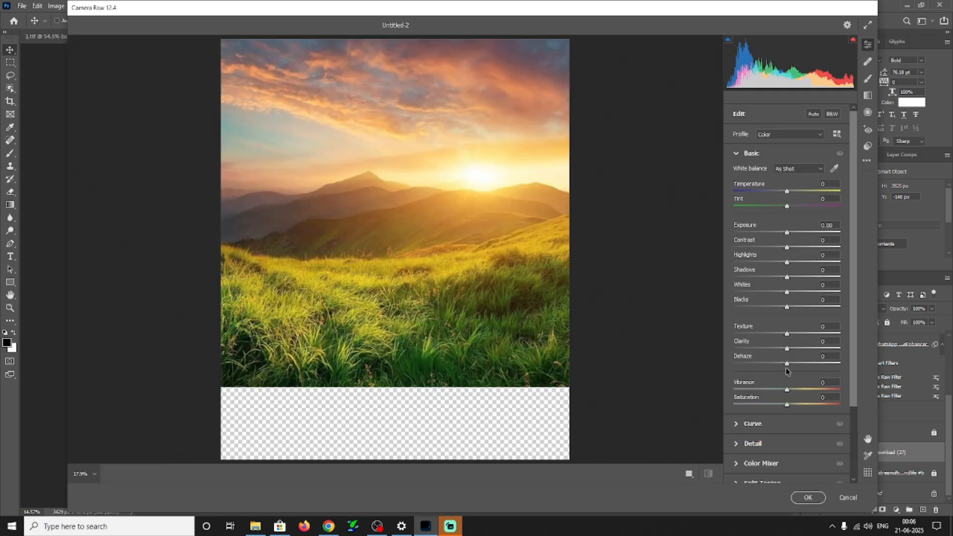
pyautogui.moveTo(788, 389); pyautogui.dragTo(800, 390)
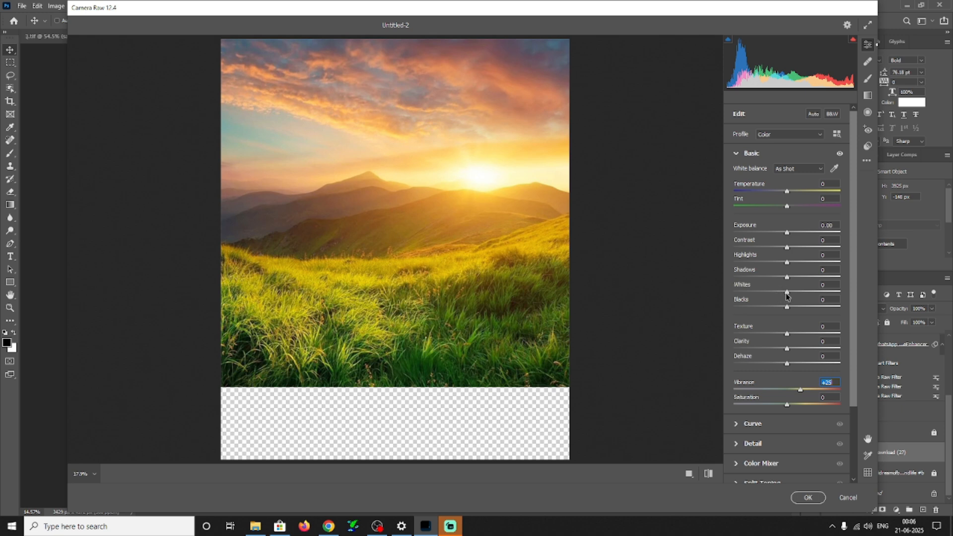
pyautogui.moveTo(786, 296); pyautogui.dragTo(805, 294)
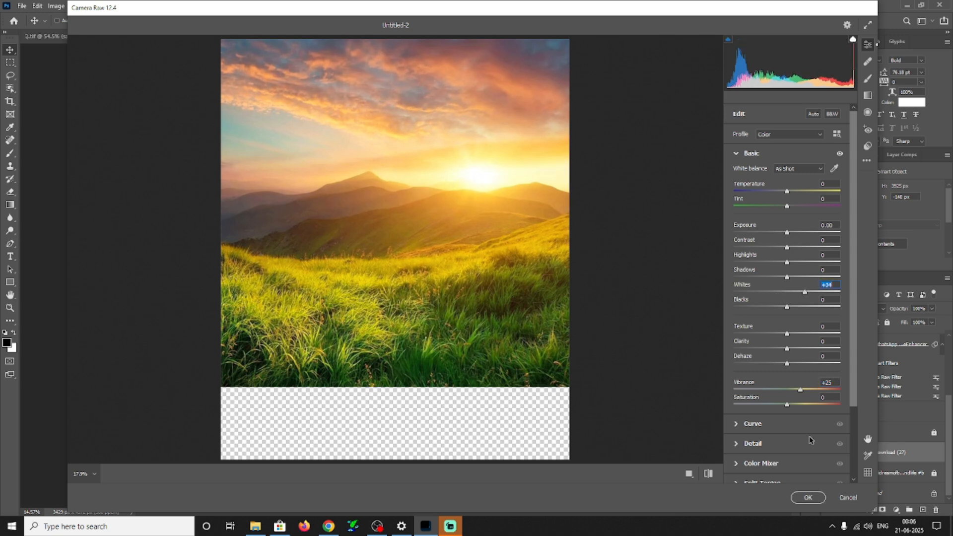
pyautogui.click(808, 497)
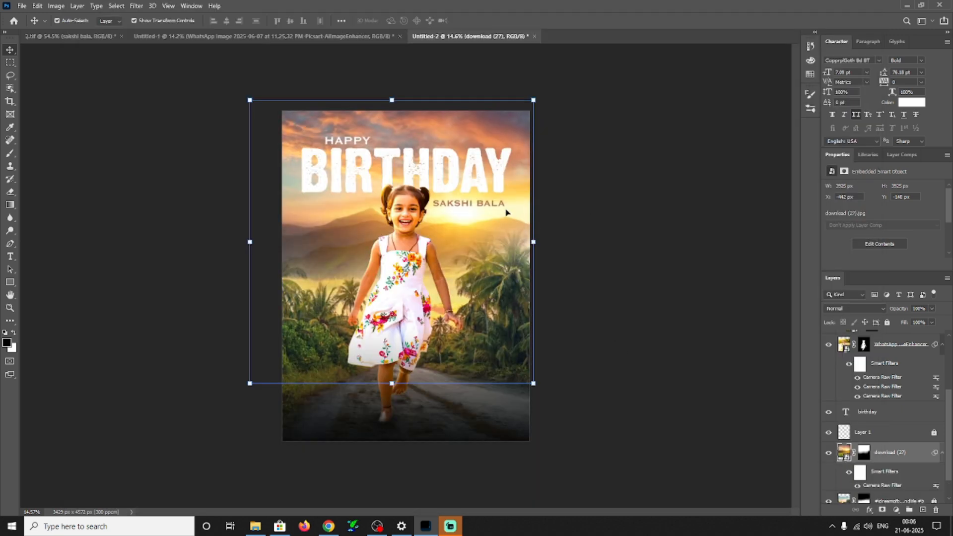
# Deselect the sunset layer and examine the whole poster's colours, lighting and title layout.
pyautogui.scroll(1, 575, 196)
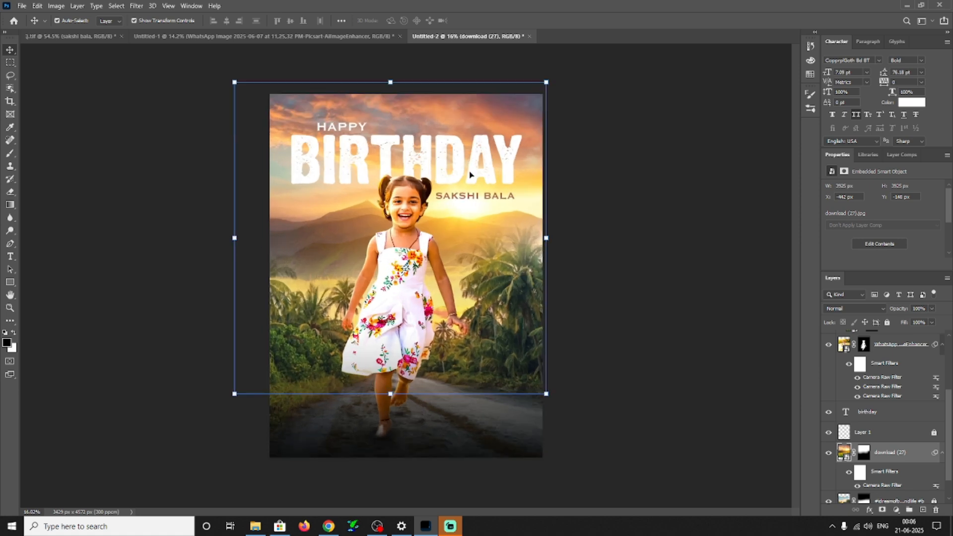
pyautogui.scroll(2, 470, 173)
pyautogui.scroll(-4, 472, 168)
pyautogui.click(651, 239)
pyautogui.scroll(2, 490, 276)
pyautogui.scroll(-1, 491, 276)
pyautogui.scroll(2, 521, 303)
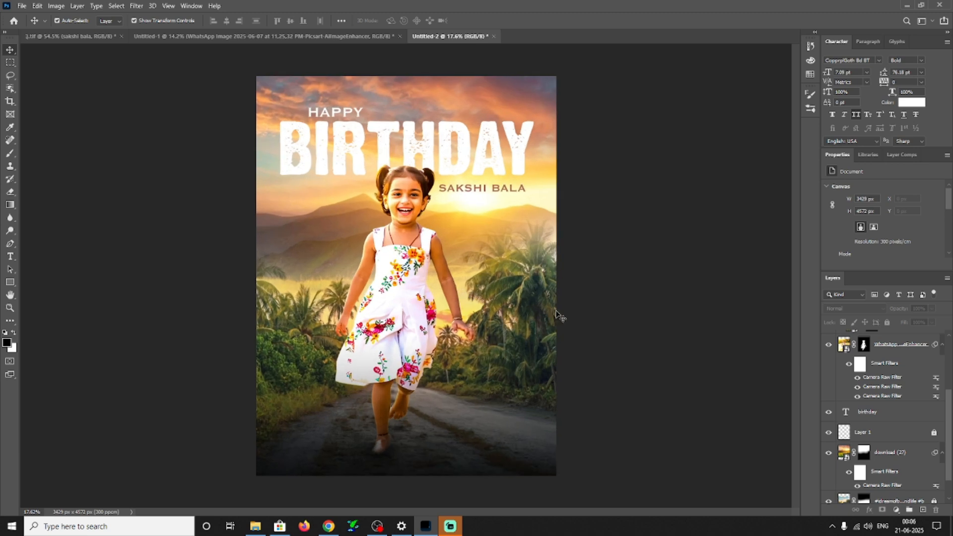
pyautogui.scroll(2, 600, 273)
pyautogui.scroll(-3, 596, 270)
pyautogui.scroll(2, 450, 285)
pyautogui.scroll(-2, 320, 164)
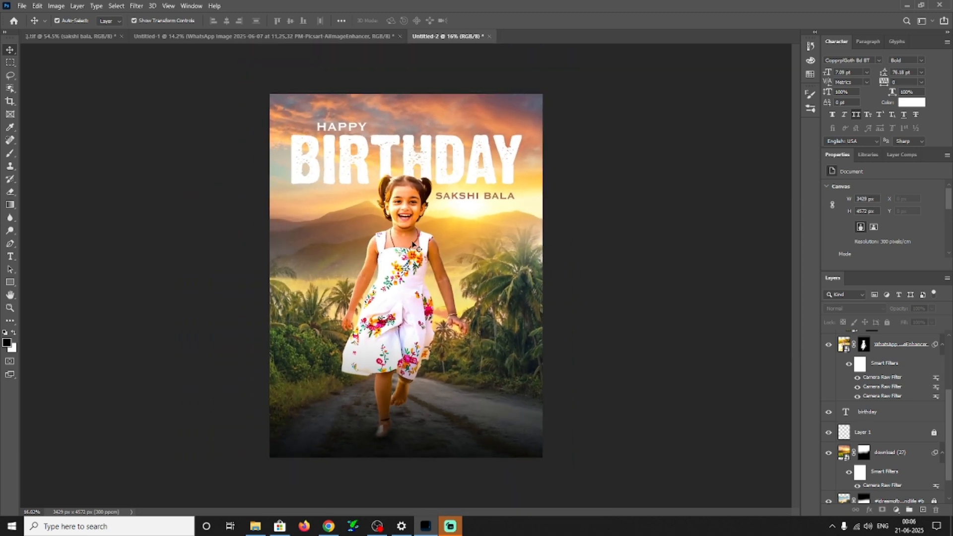
# Compare the Untitled-2 poster with the birthday design in the open .tif document.
pyautogui.click(72, 36)
pyautogui.scroll(-2, 576, 217)
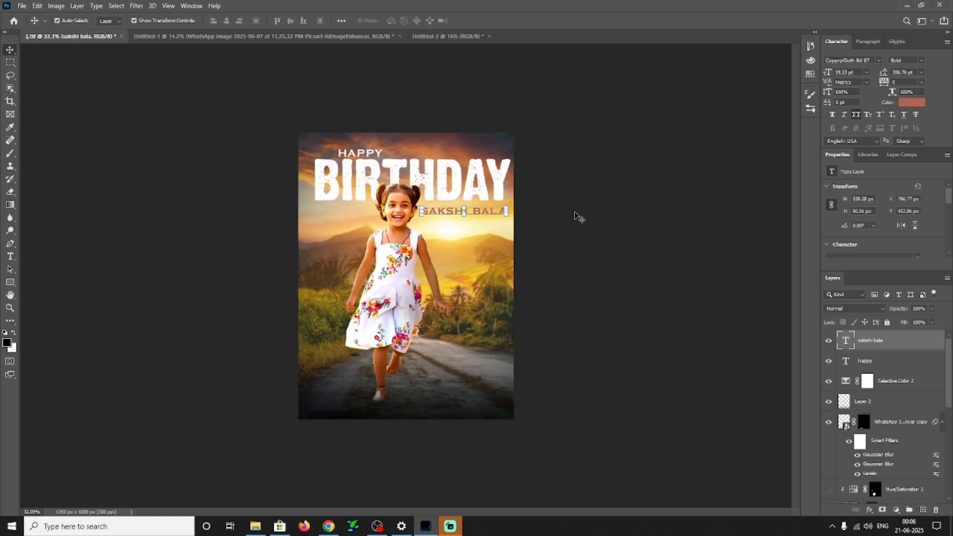
pyautogui.click(449, 38)
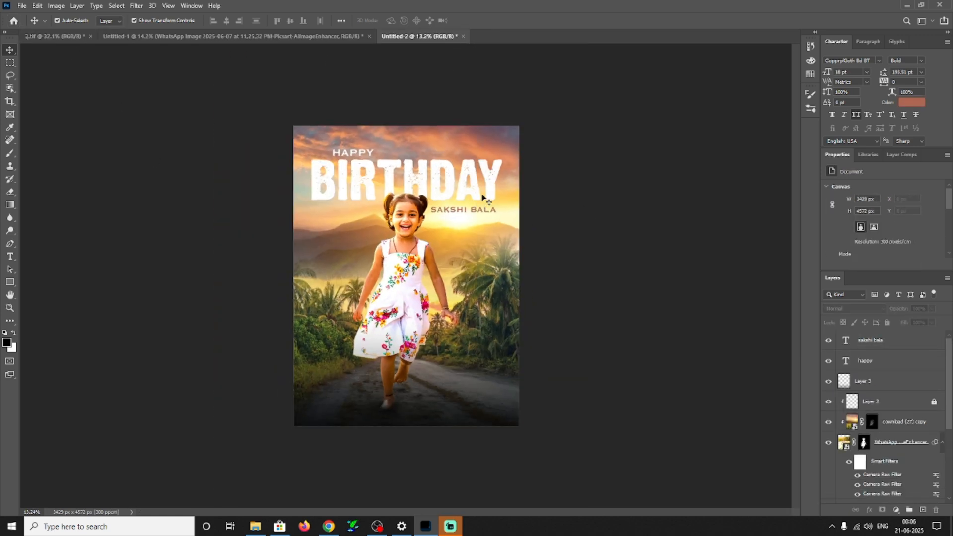
pyautogui.scroll(2, 484, 198)
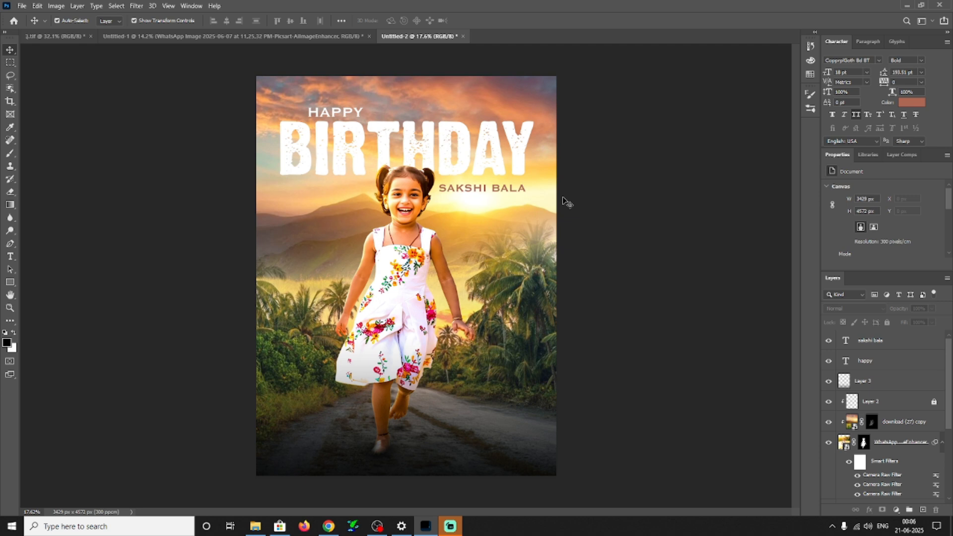
pyautogui.scroll(-2, 566, 209)
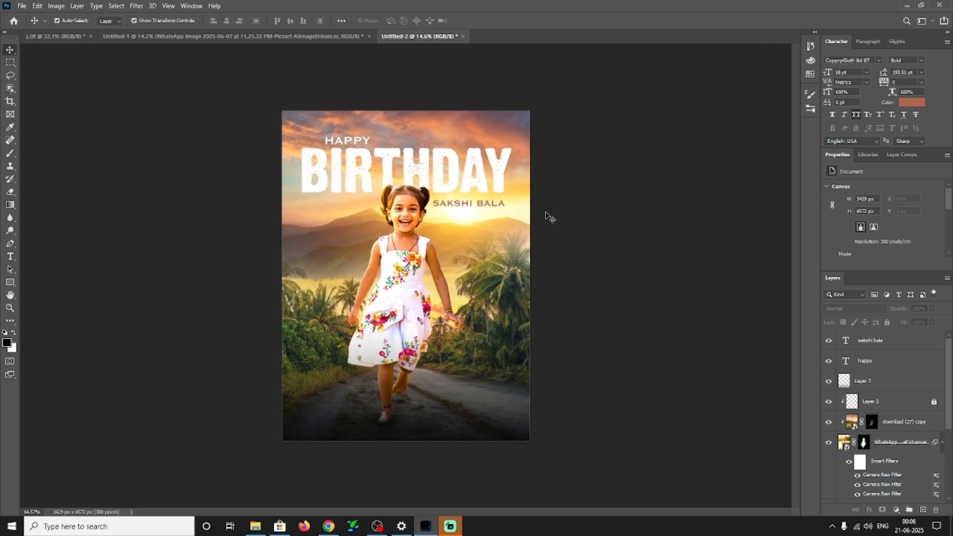
pyautogui.scroll(-1, 548, 226)
pyautogui.scroll(3, 493, 255)
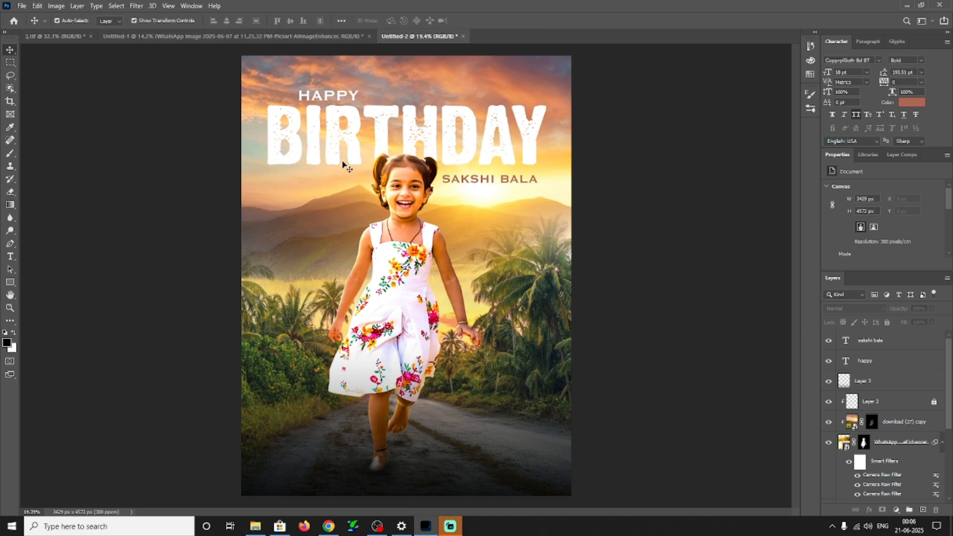
pyautogui.scroll(-1, 297, 164)
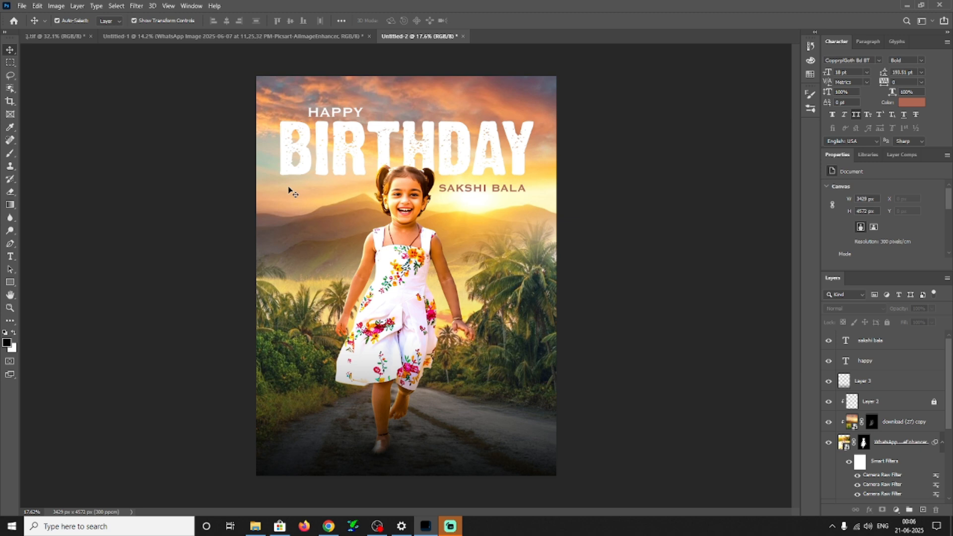
pyautogui.hotkey('ctrl', '-')
# Review the source images in Untitled-1 and examine the .tif birthday design's blending, lighting and text.
pyautogui.click(145, 36)
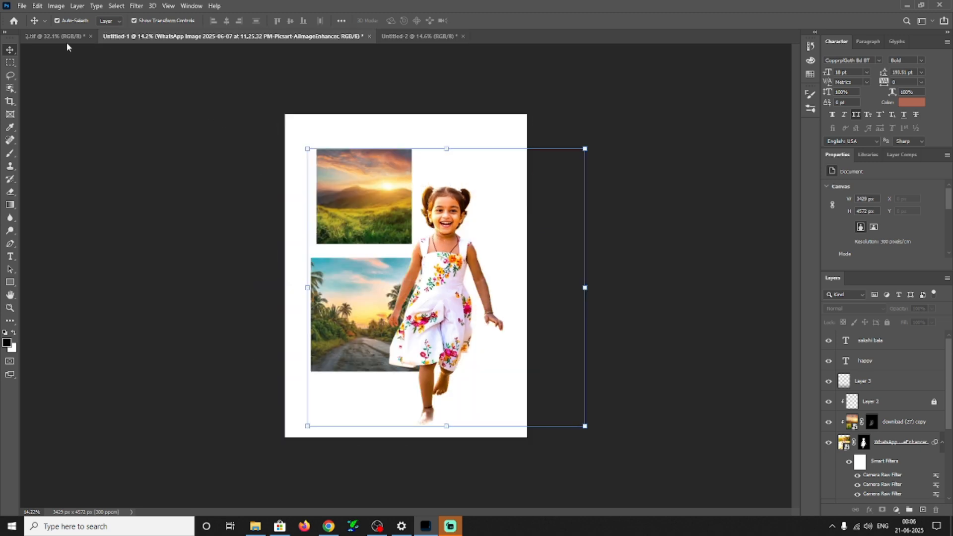
pyautogui.click(66, 40)
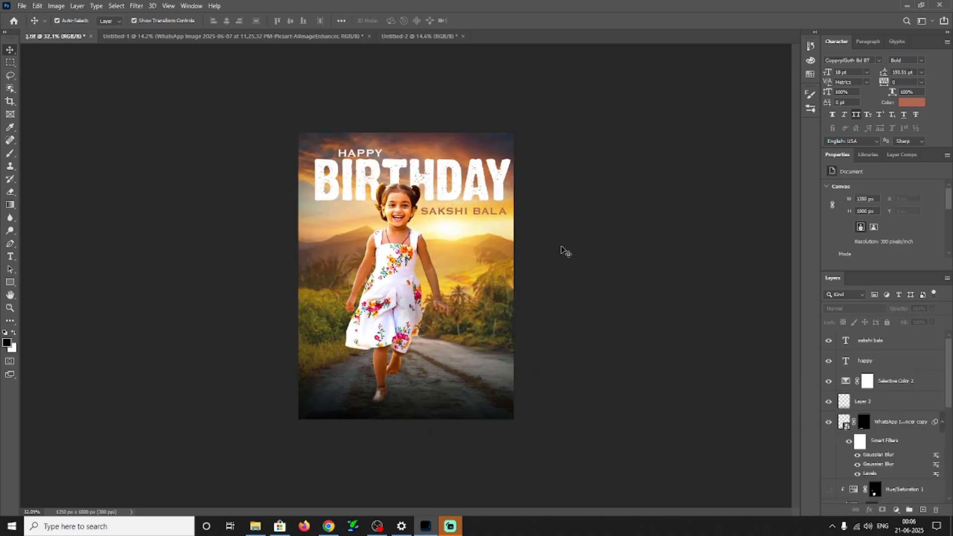
pyautogui.scroll(1, 556, 254)
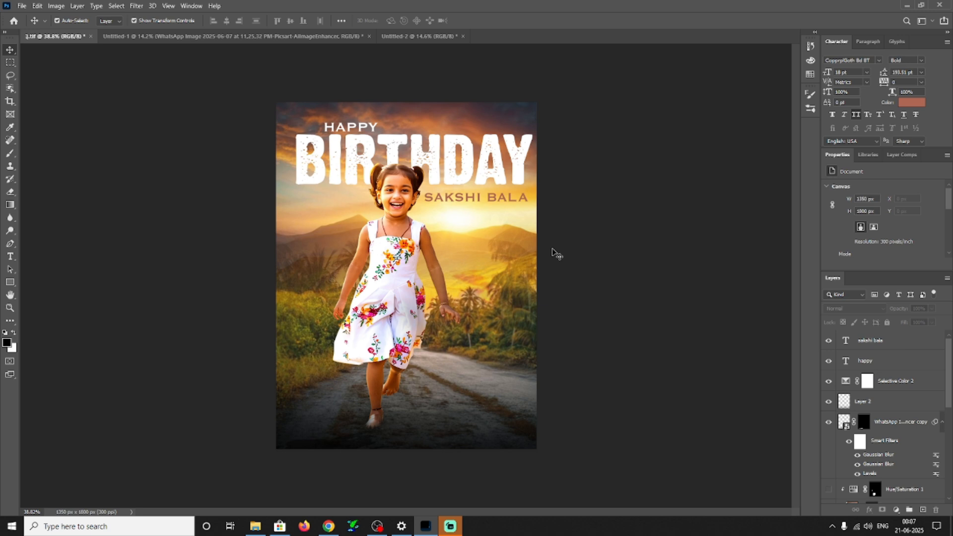
pyautogui.scroll(2, 556, 254)
pyautogui.scroll(-2, 579, 268)
pyautogui.scroll(-1, 489, 253)
pyautogui.scroll(3, 489, 253)
pyautogui.scroll(-2, 433, 267)
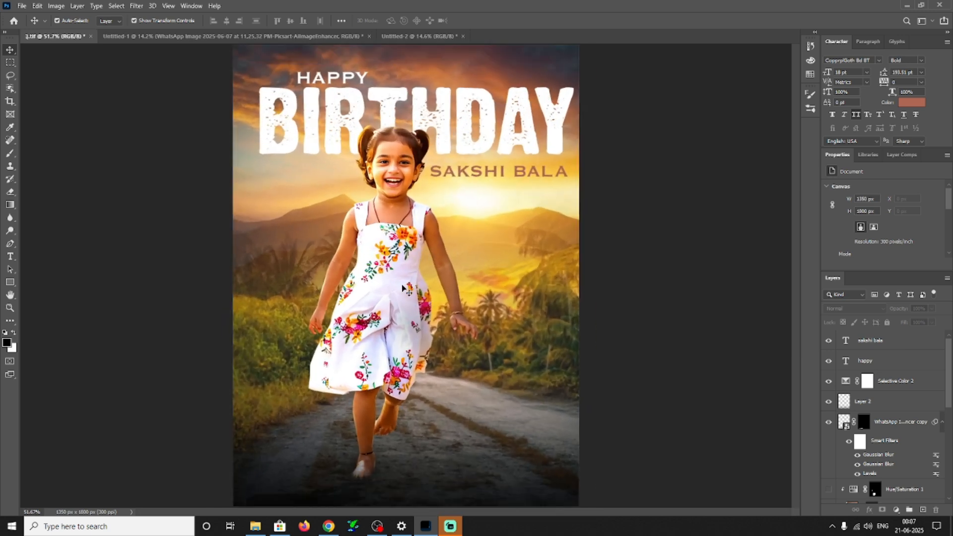
pyautogui.scroll(-1, 434, 267)
pyautogui.scroll(1, 422, 271)
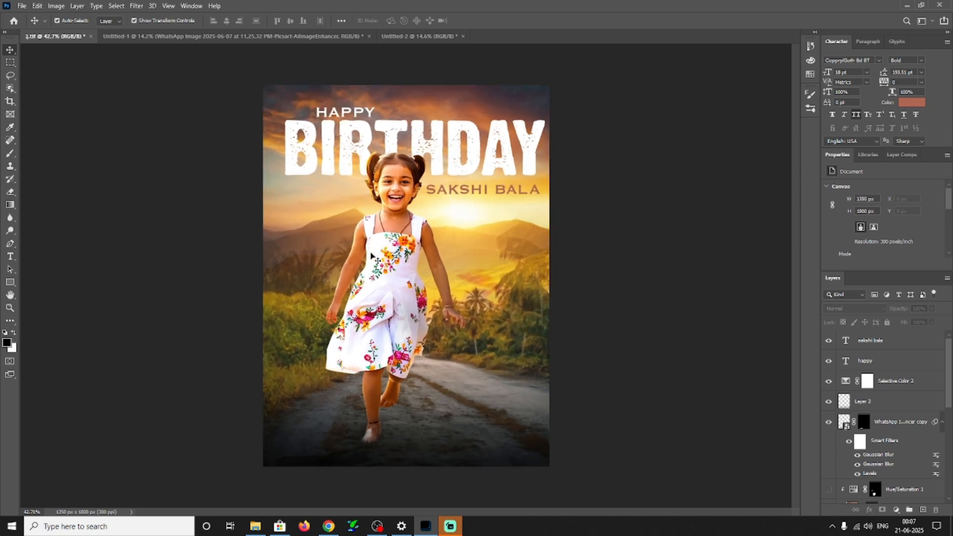
pyautogui.scroll(-1, 421, 276)
pyautogui.scroll(1, 425, 252)
pyautogui.scroll(-1, 493, 226)
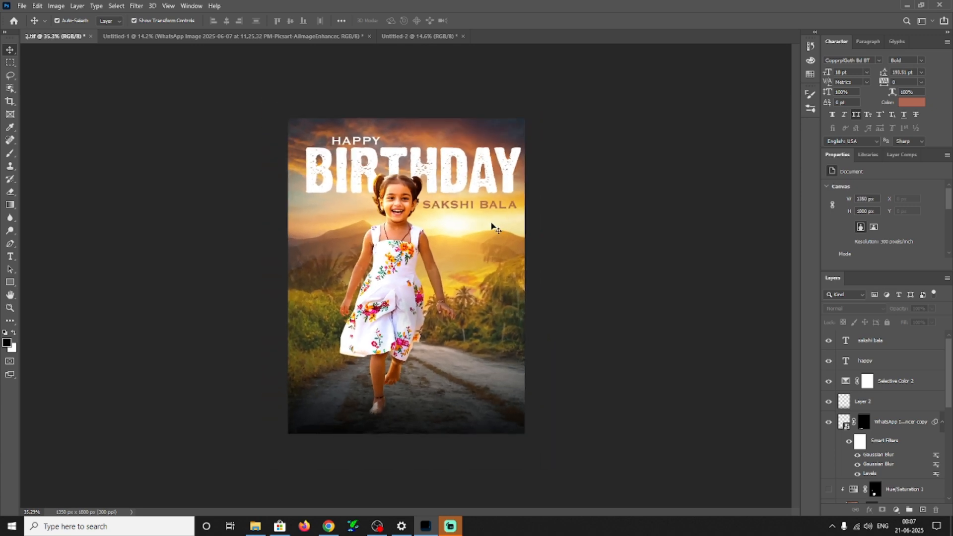
pyautogui.scroll(2, 595, 231)
pyautogui.scroll(-1, 521, 234)
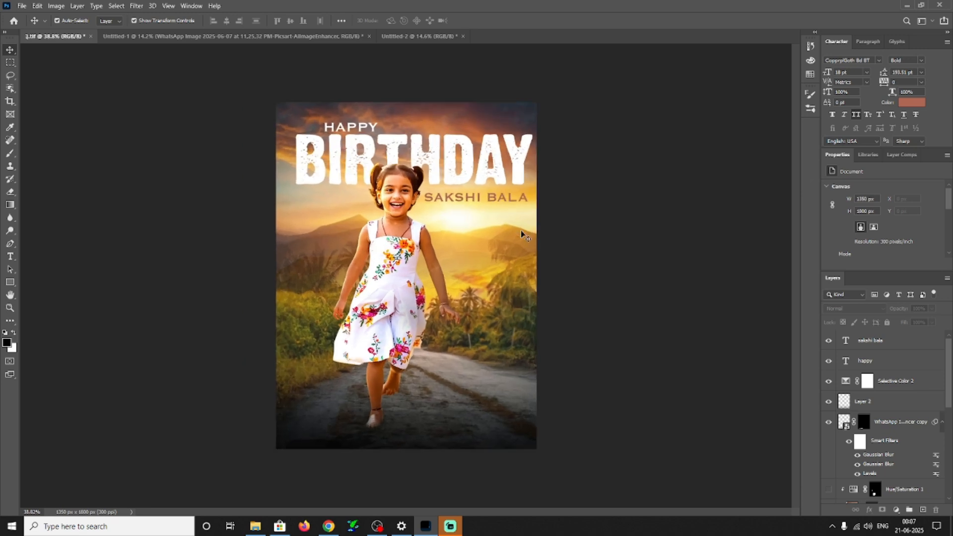